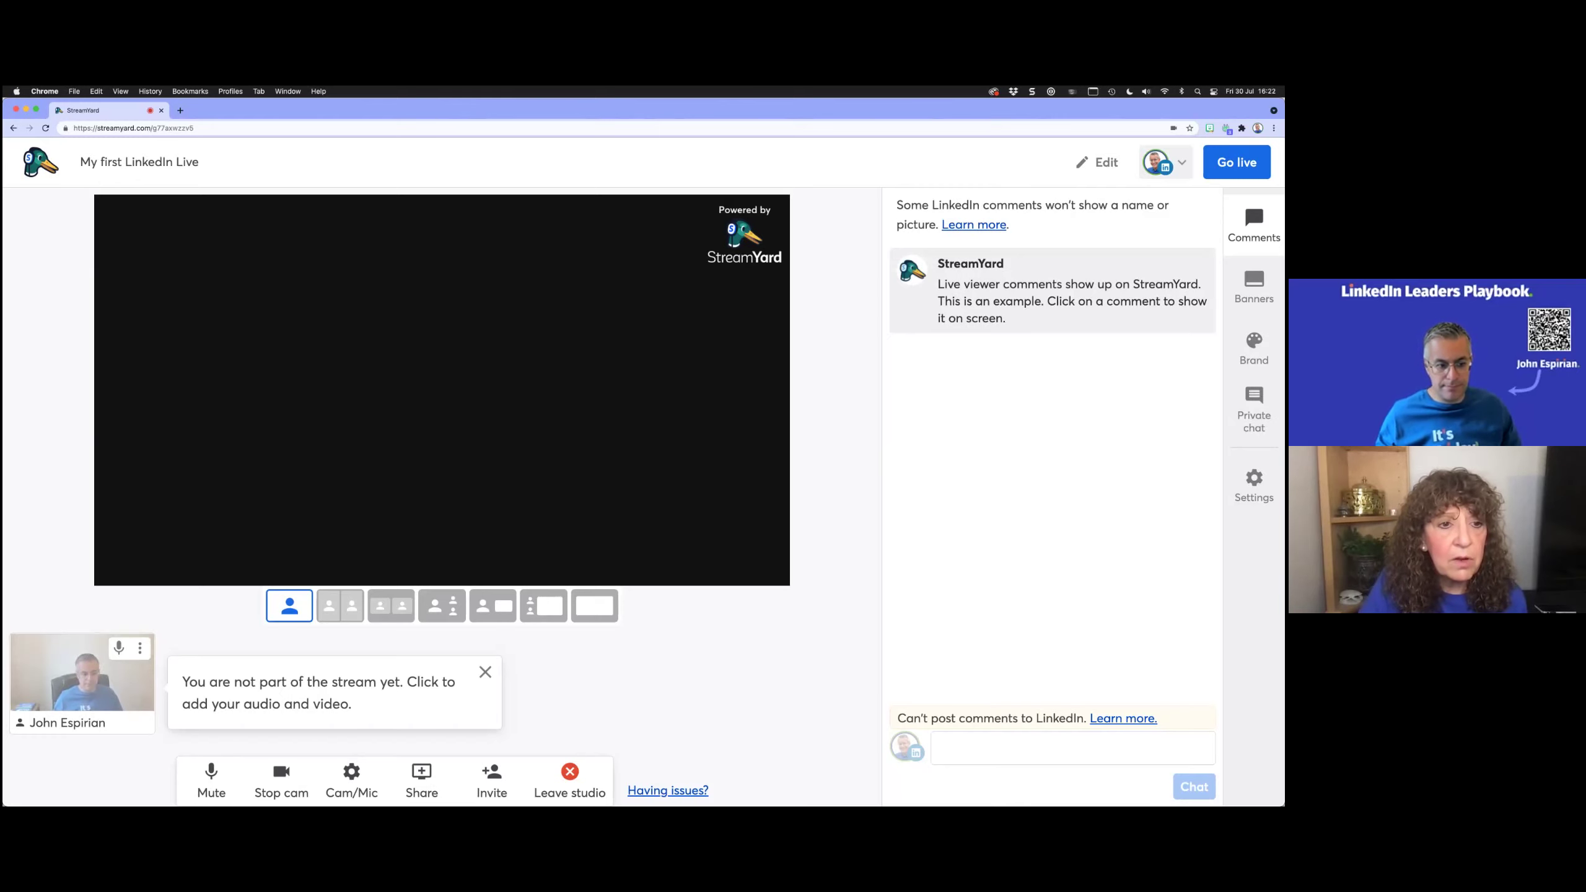
Step: Add the host's camera to the studio from its thumbnail below the stage
{"action": "left_click", "coordinate": [75, 685]}
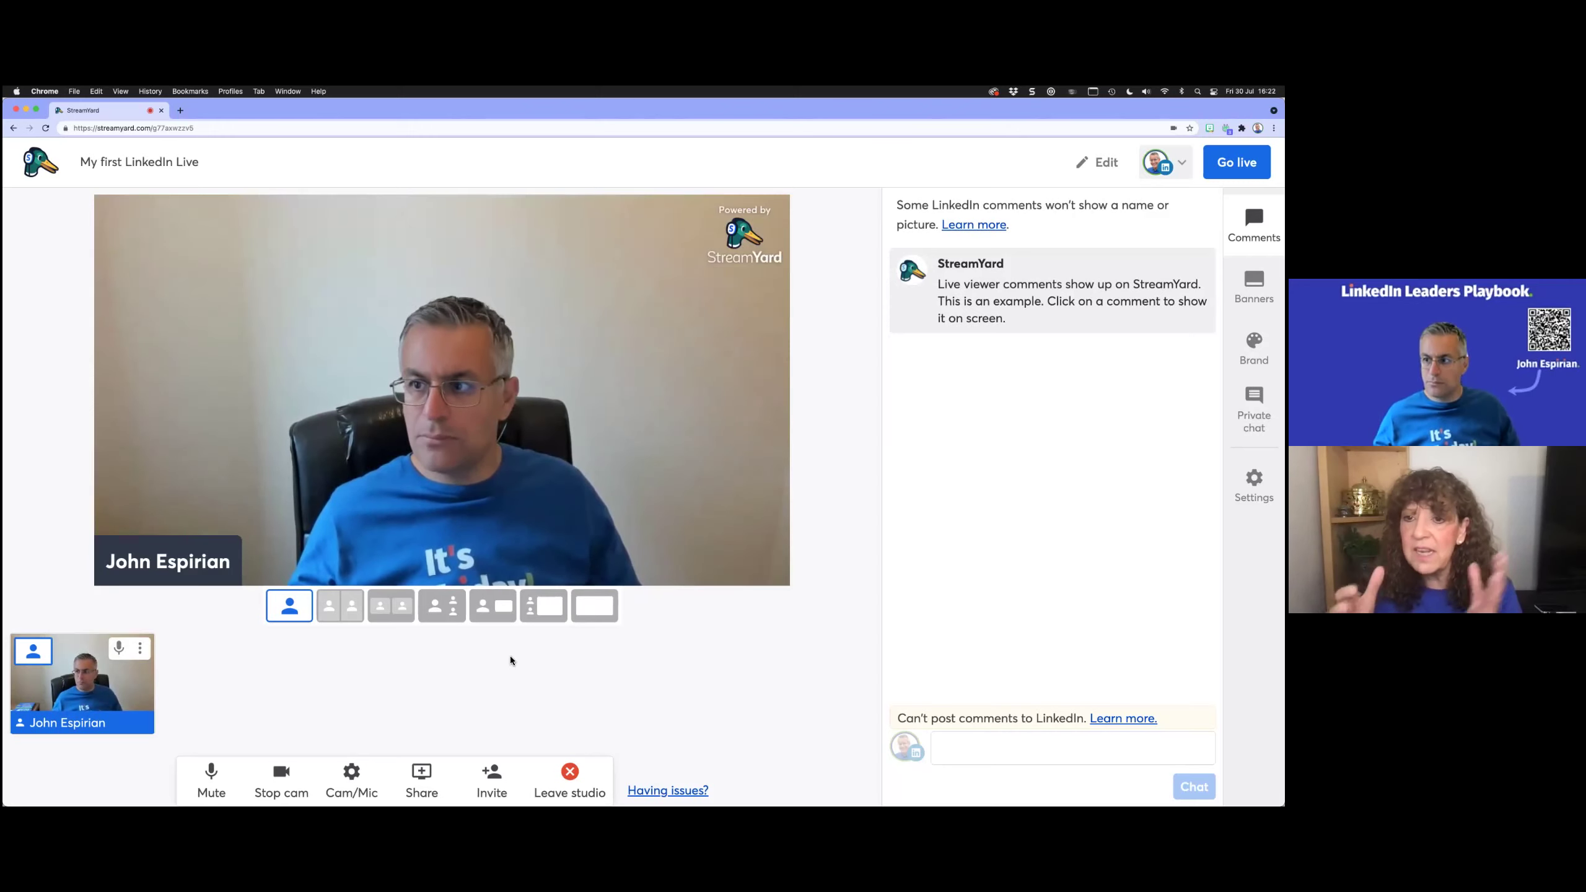
Step: Share the entire Screen 1 into the studio and return to the studio window
{"action": "left_click", "coordinate": [430, 771]}
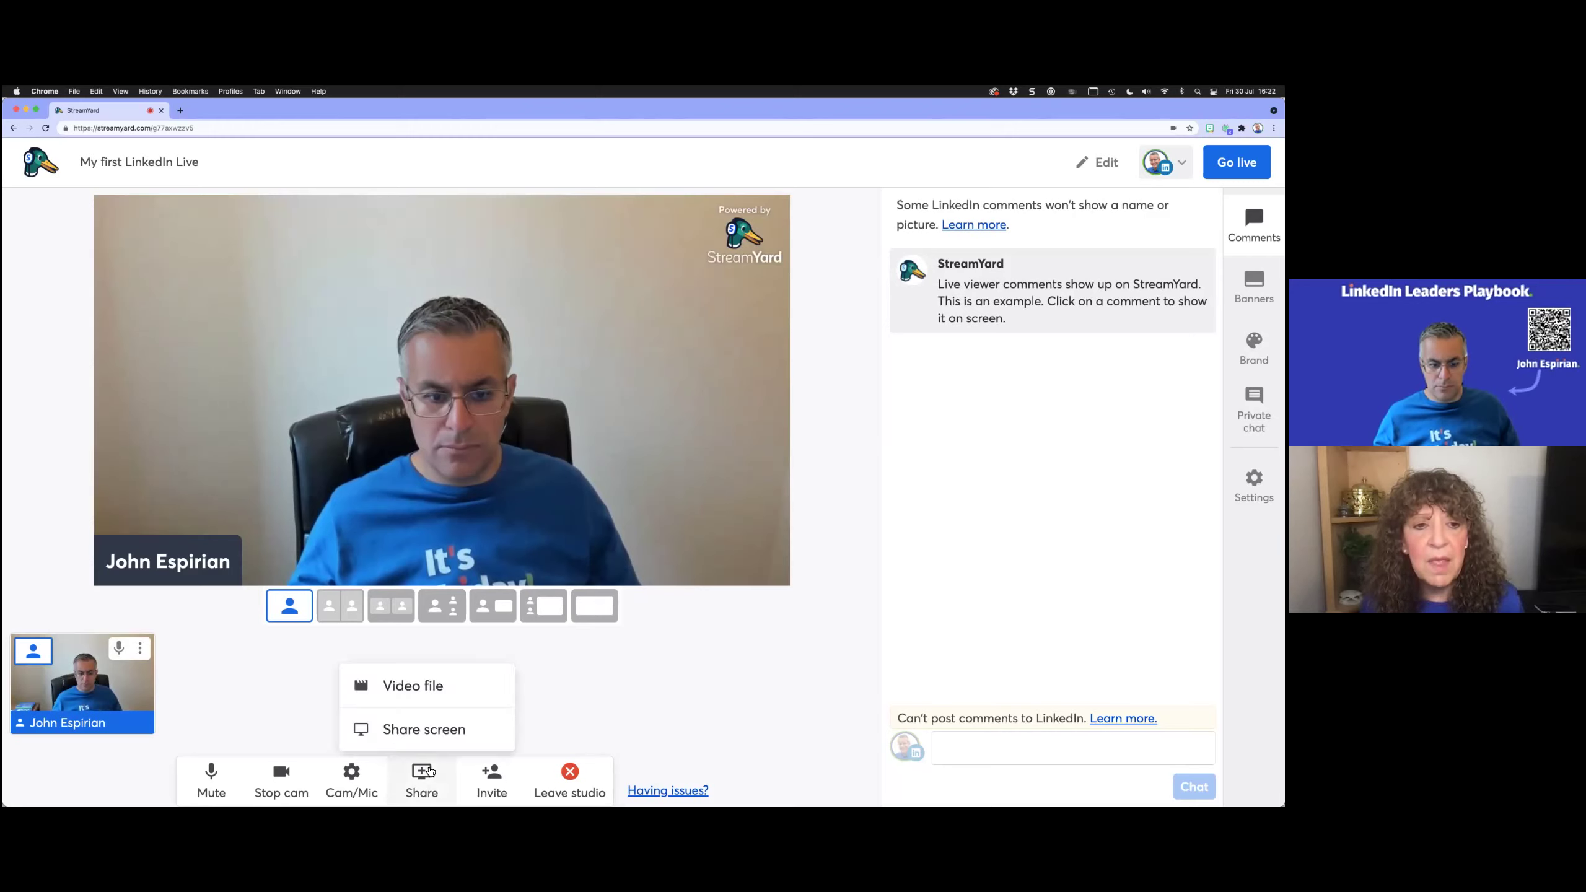
{"action": "left_click", "coordinate": [422, 735]}
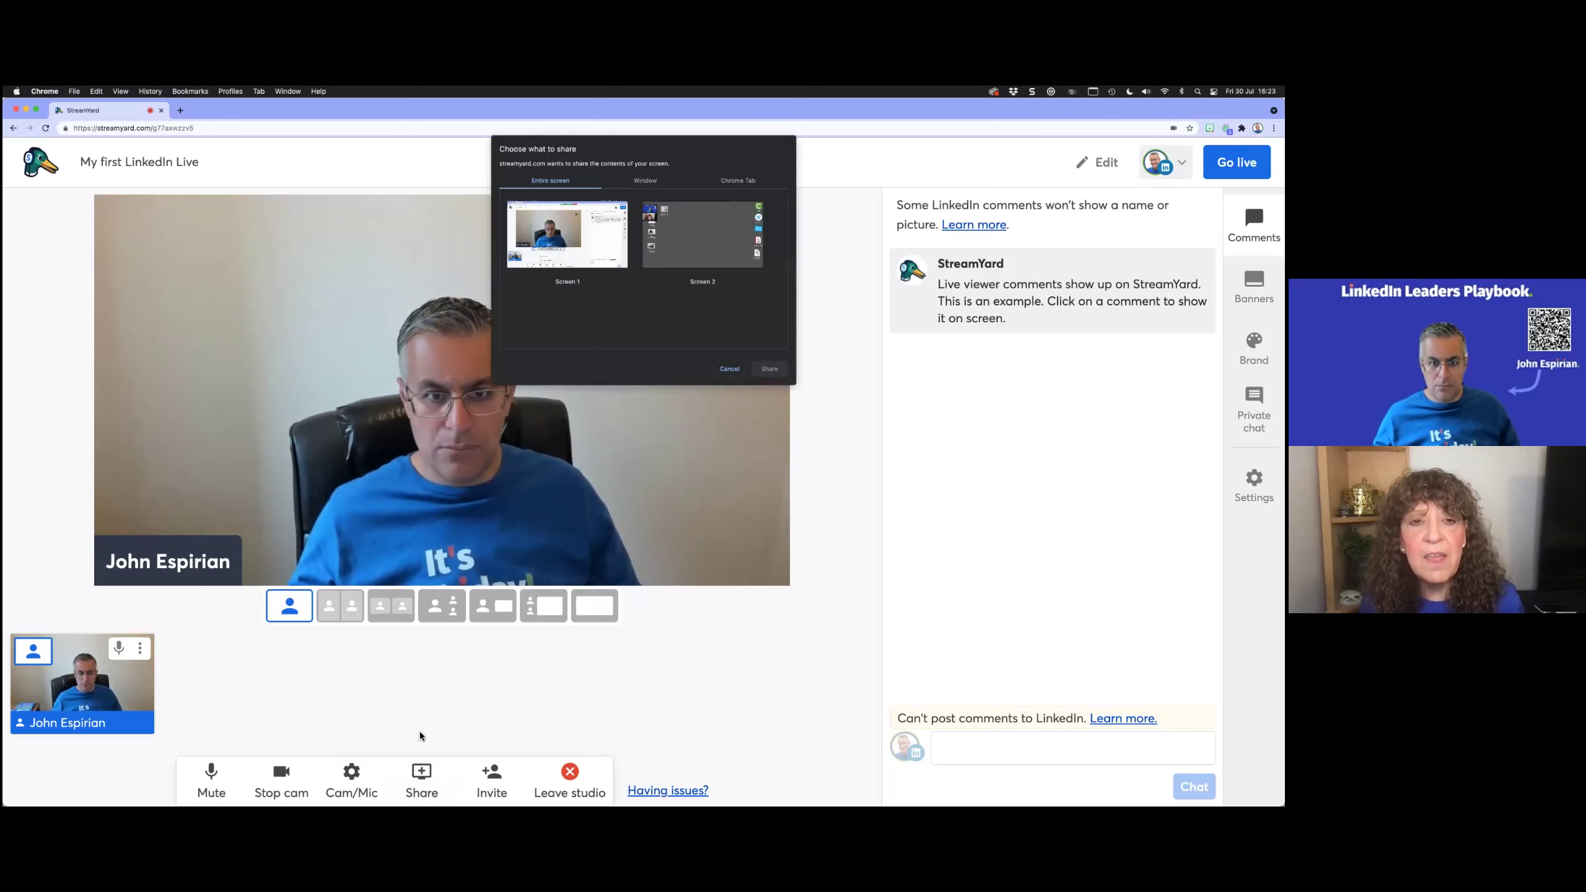
{"action": "left_click", "coordinate": [579, 263]}
{"action": "left_click", "coordinate": [769, 369]}
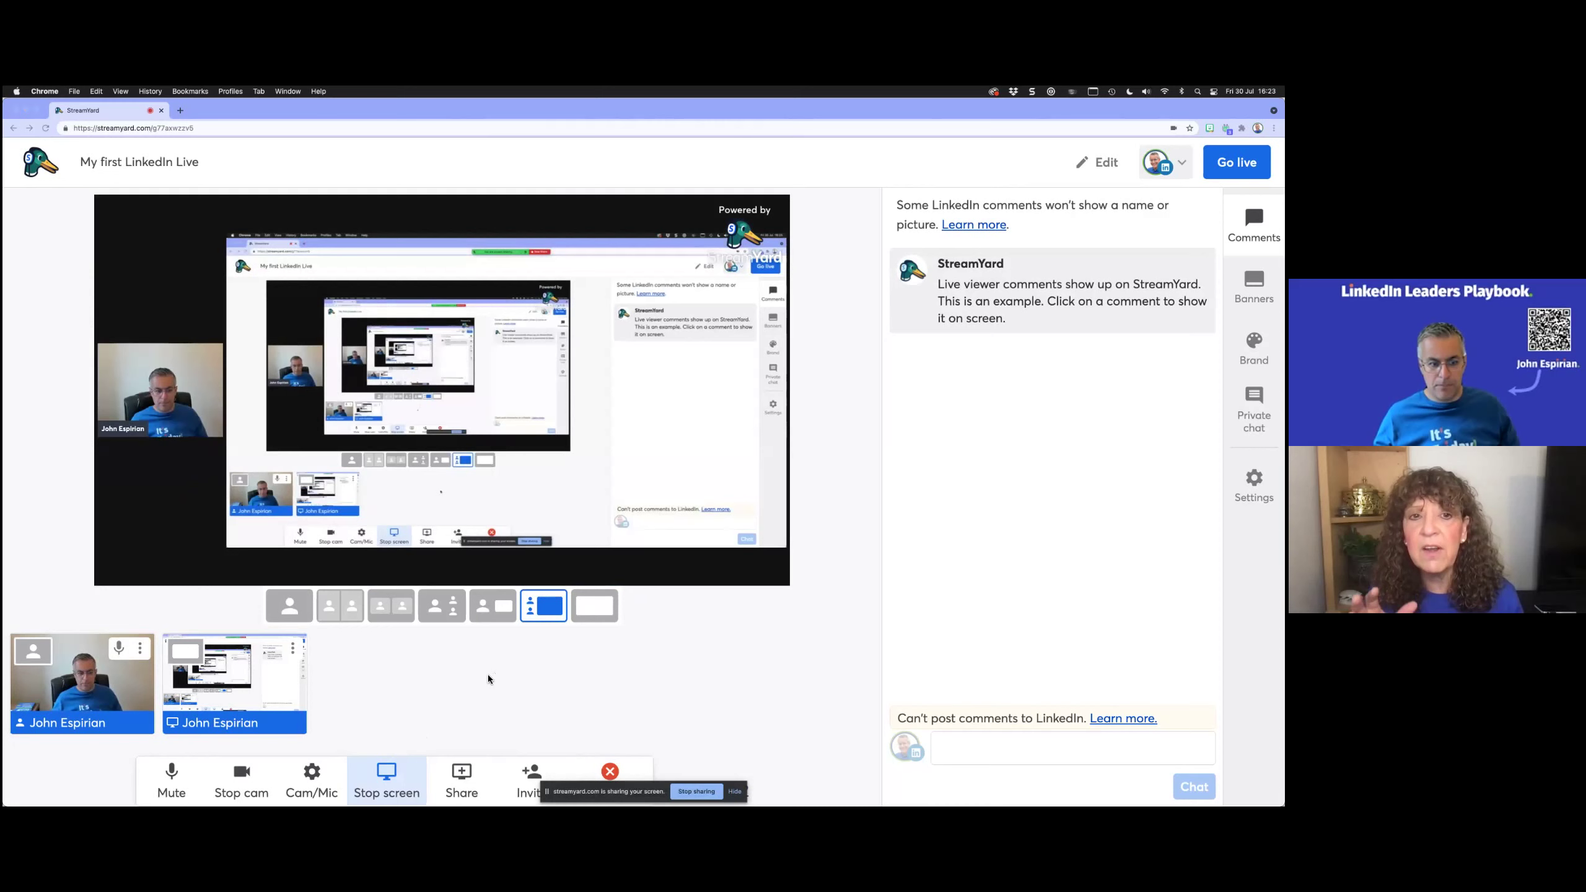
{"action": "left_click", "coordinate": [504, 643]}
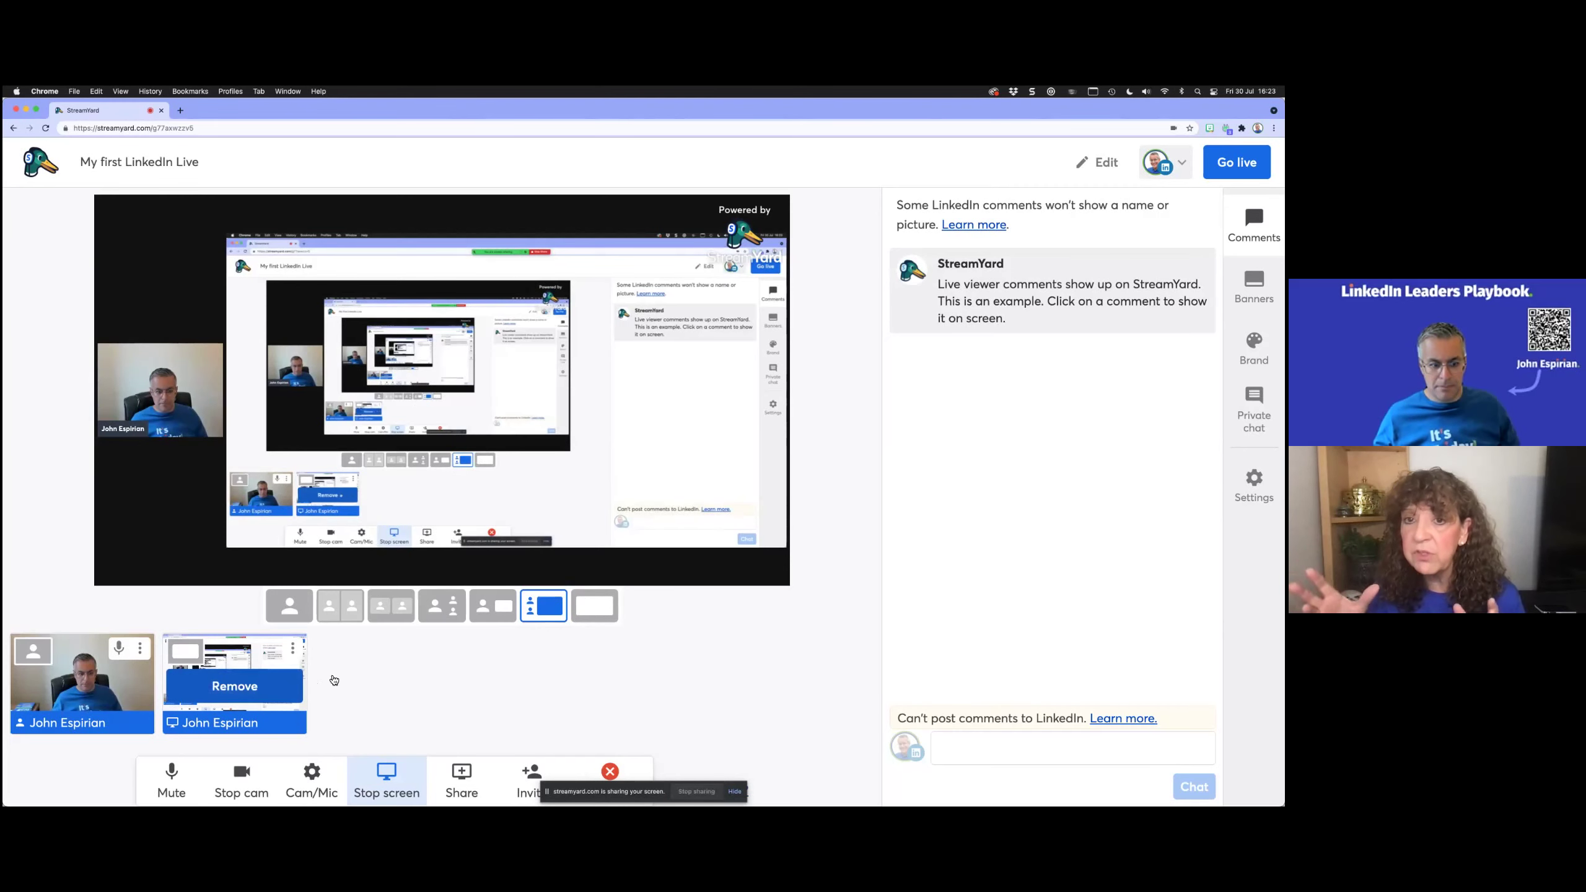
Step: Try the screen-only layout, then switch to the solo layout showing only the host's camera
{"action": "left_click", "coordinate": [598, 614]}
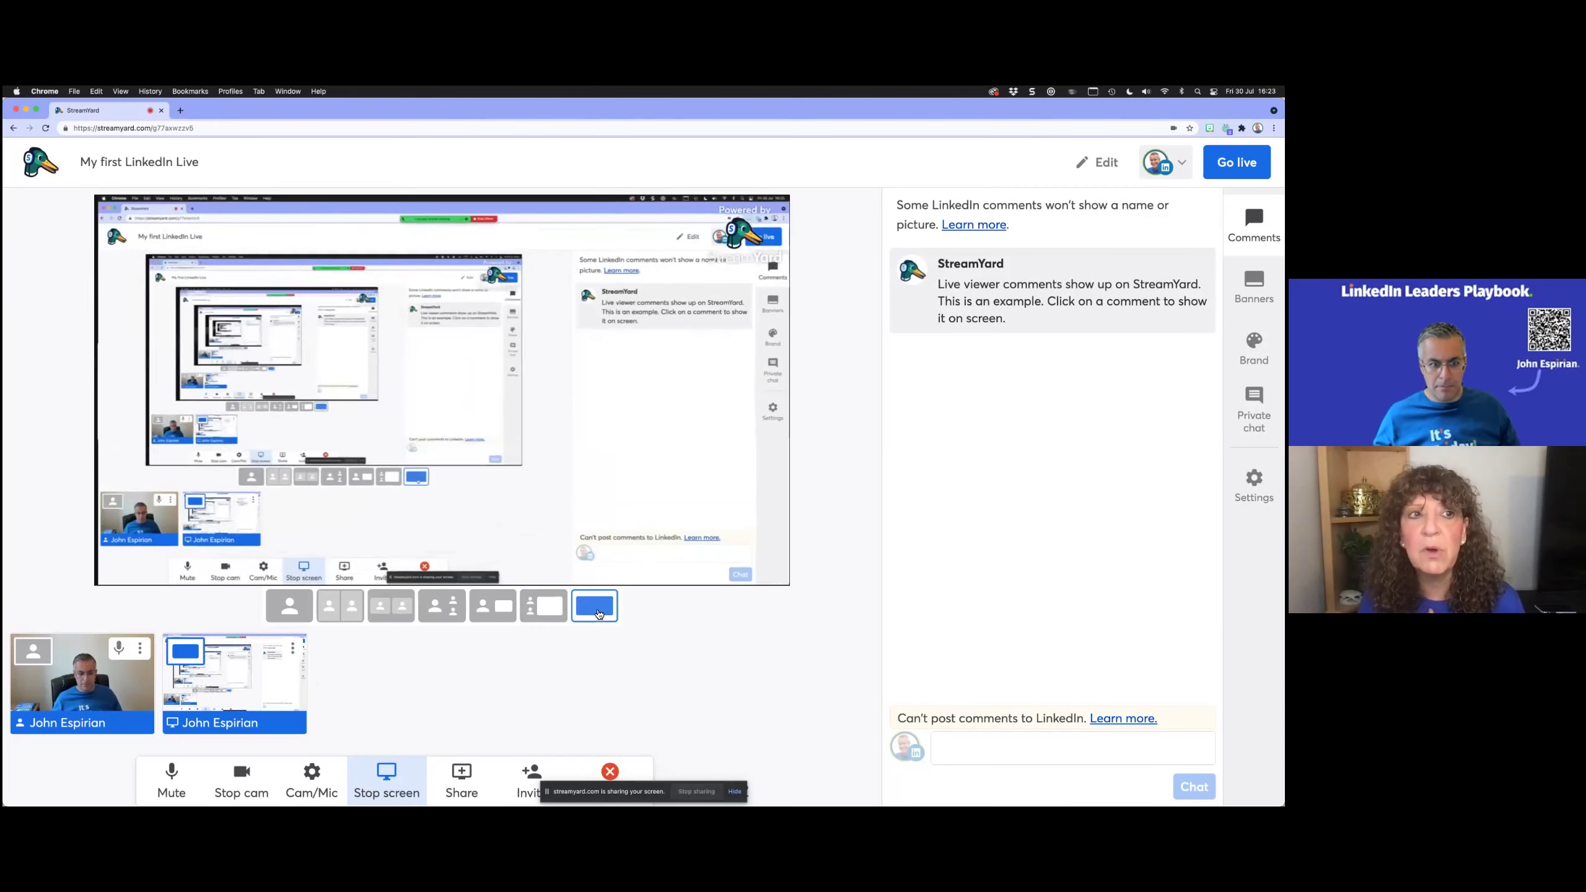
{"action": "mouse_move", "coordinate": [144, 683]}
{"action": "left_click", "coordinate": [289, 604]}
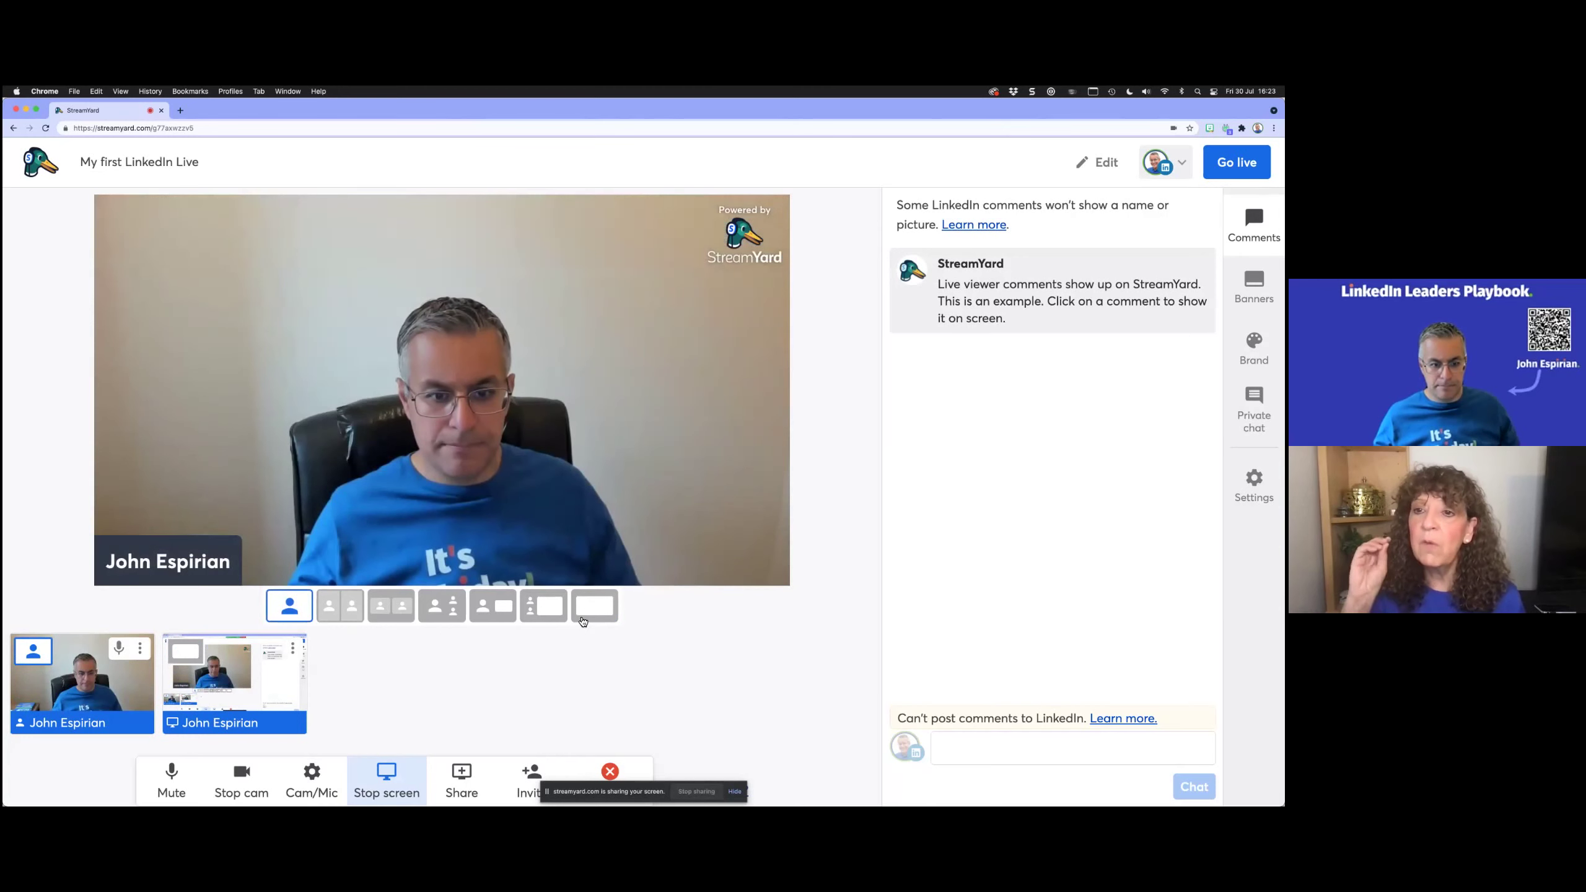
Step: Try the screen-plus-camera layout, stop the screen share, then browse a new share picker and cancel it
{"action": "left_click", "coordinate": [543, 605]}
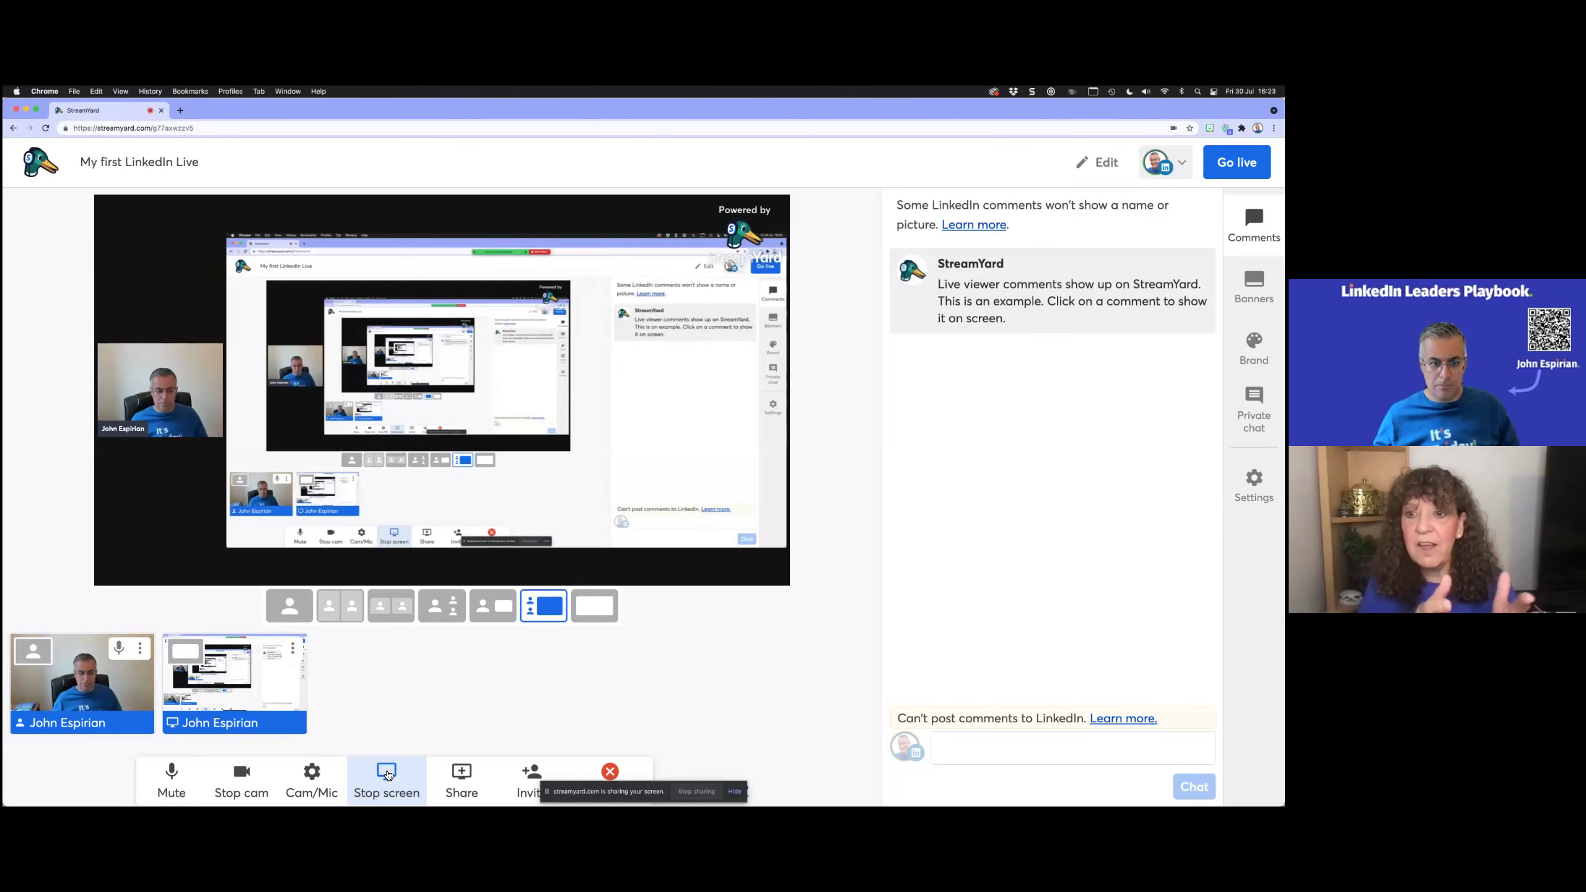
{"action": "left_click", "coordinate": [387, 775]}
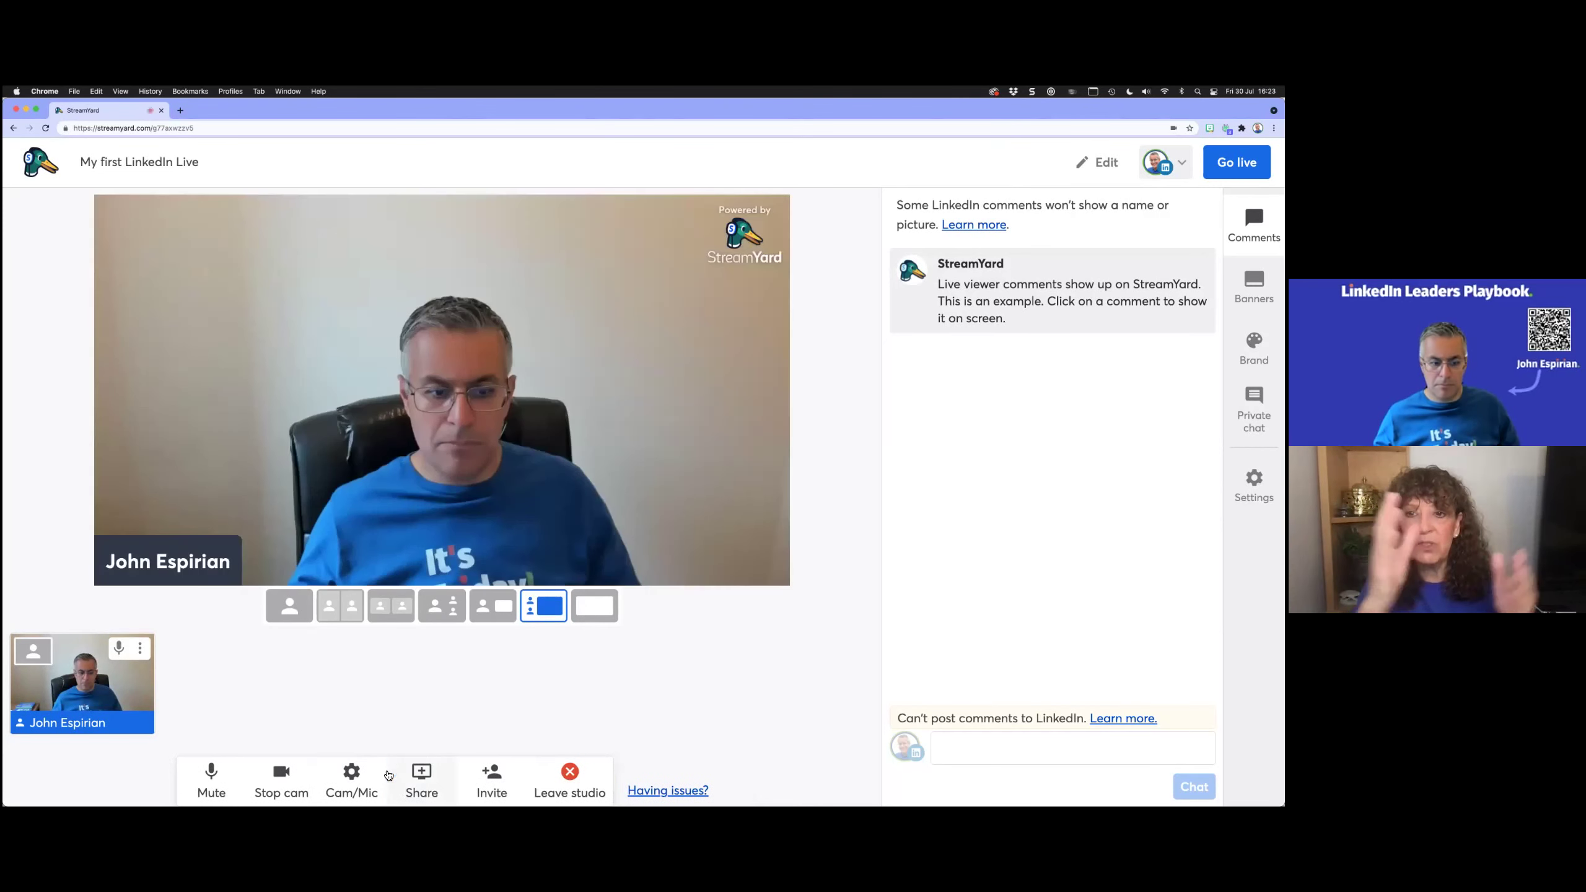
{"action": "left_click", "coordinate": [422, 771]}
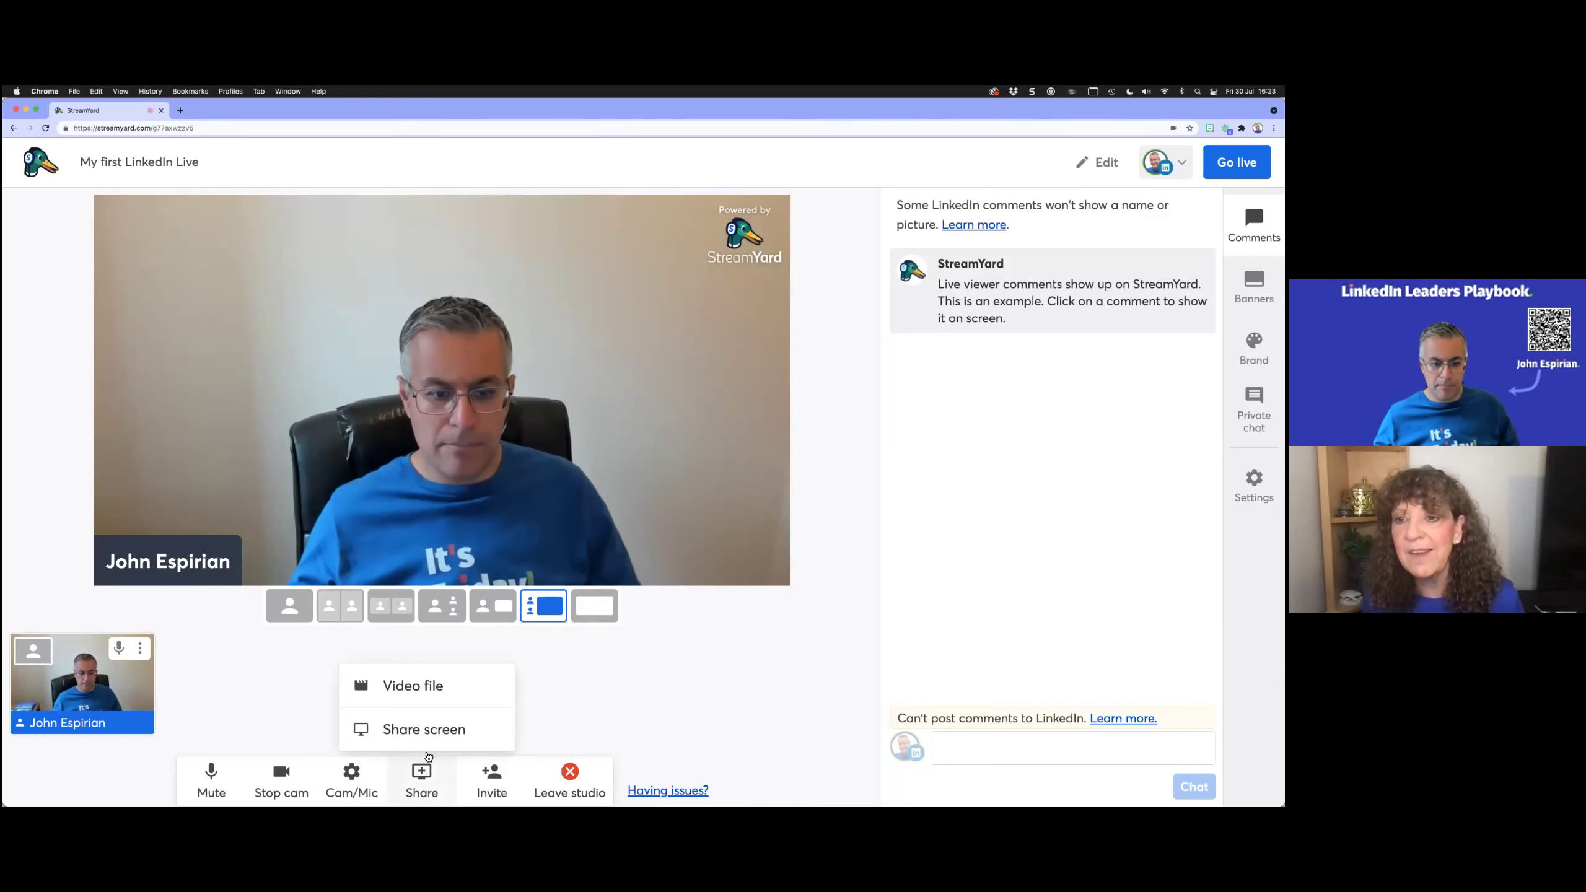
{"action": "left_click", "coordinate": [427, 731]}
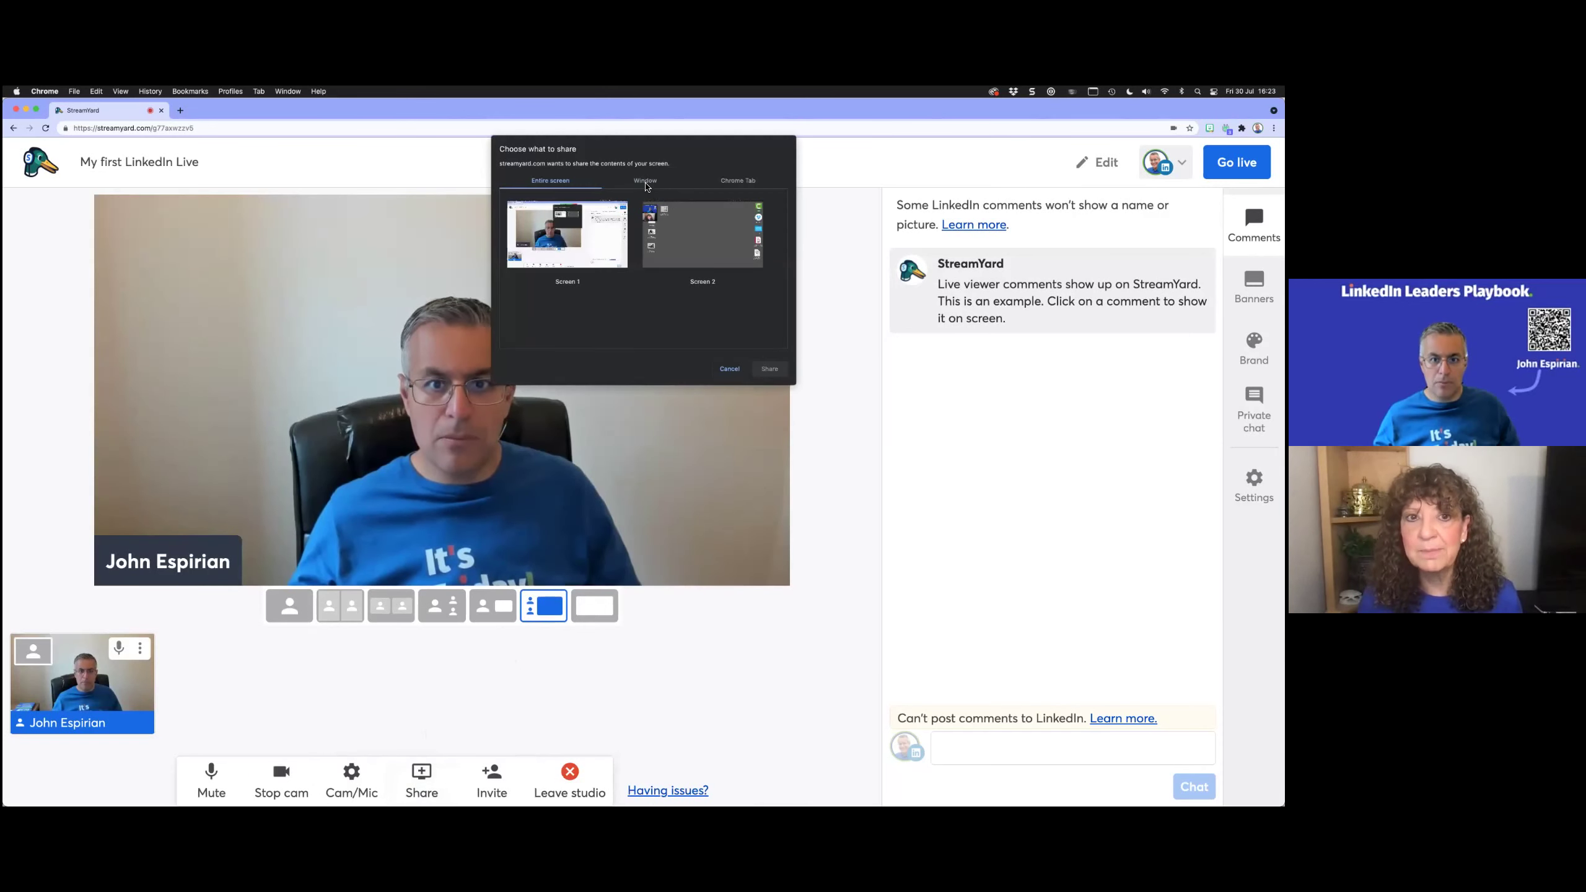
{"action": "left_click", "coordinate": [665, 188]}
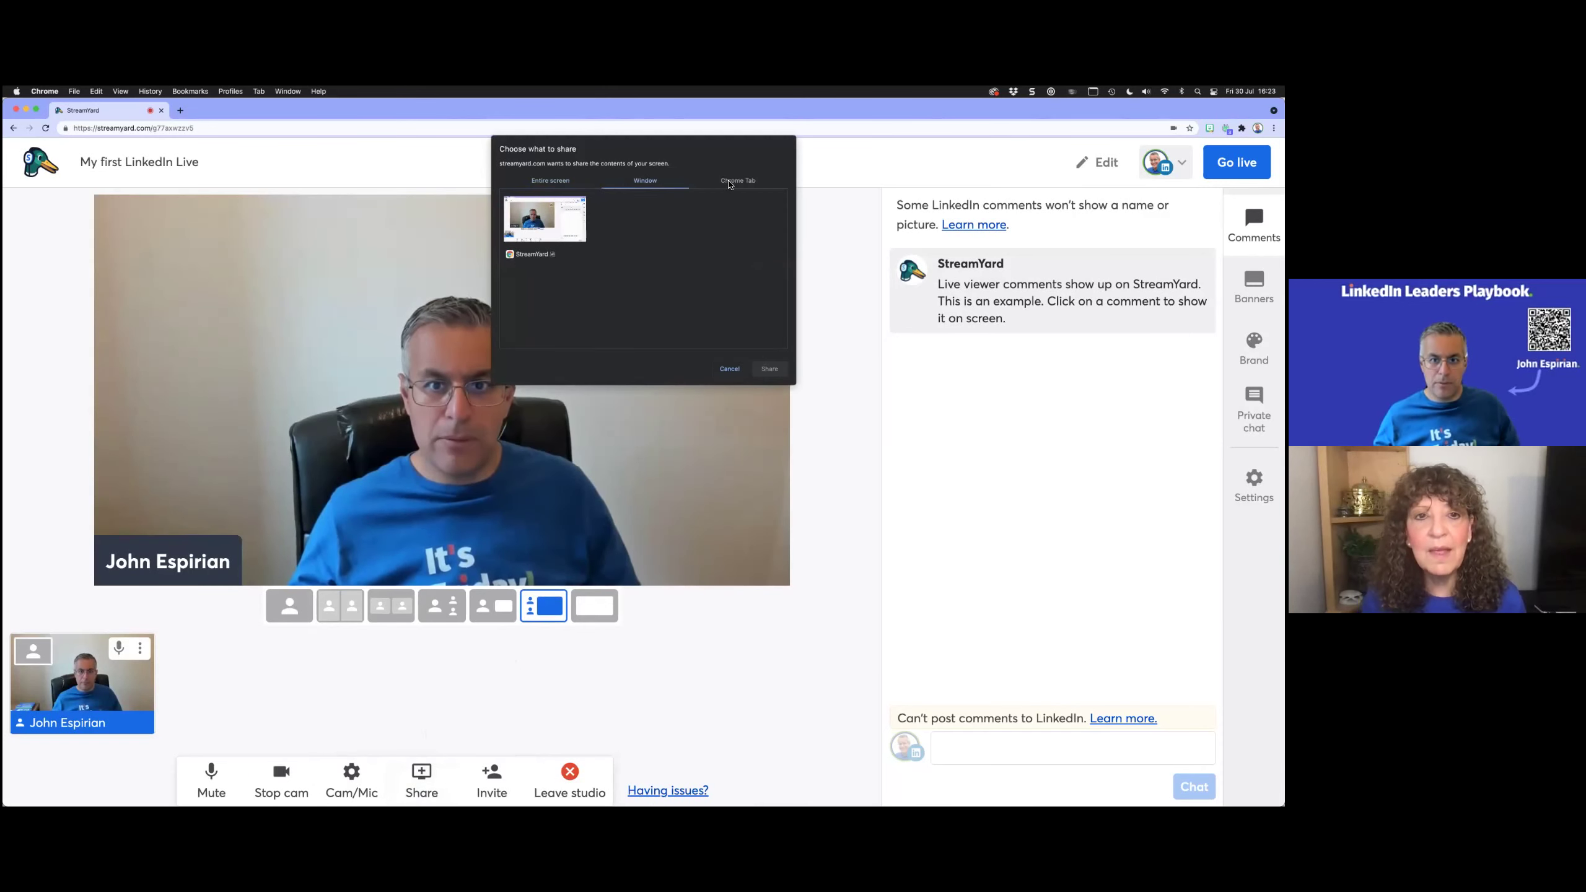
{"action": "left_click", "coordinate": [727, 185]}
{"action": "left_click", "coordinate": [630, 186]}
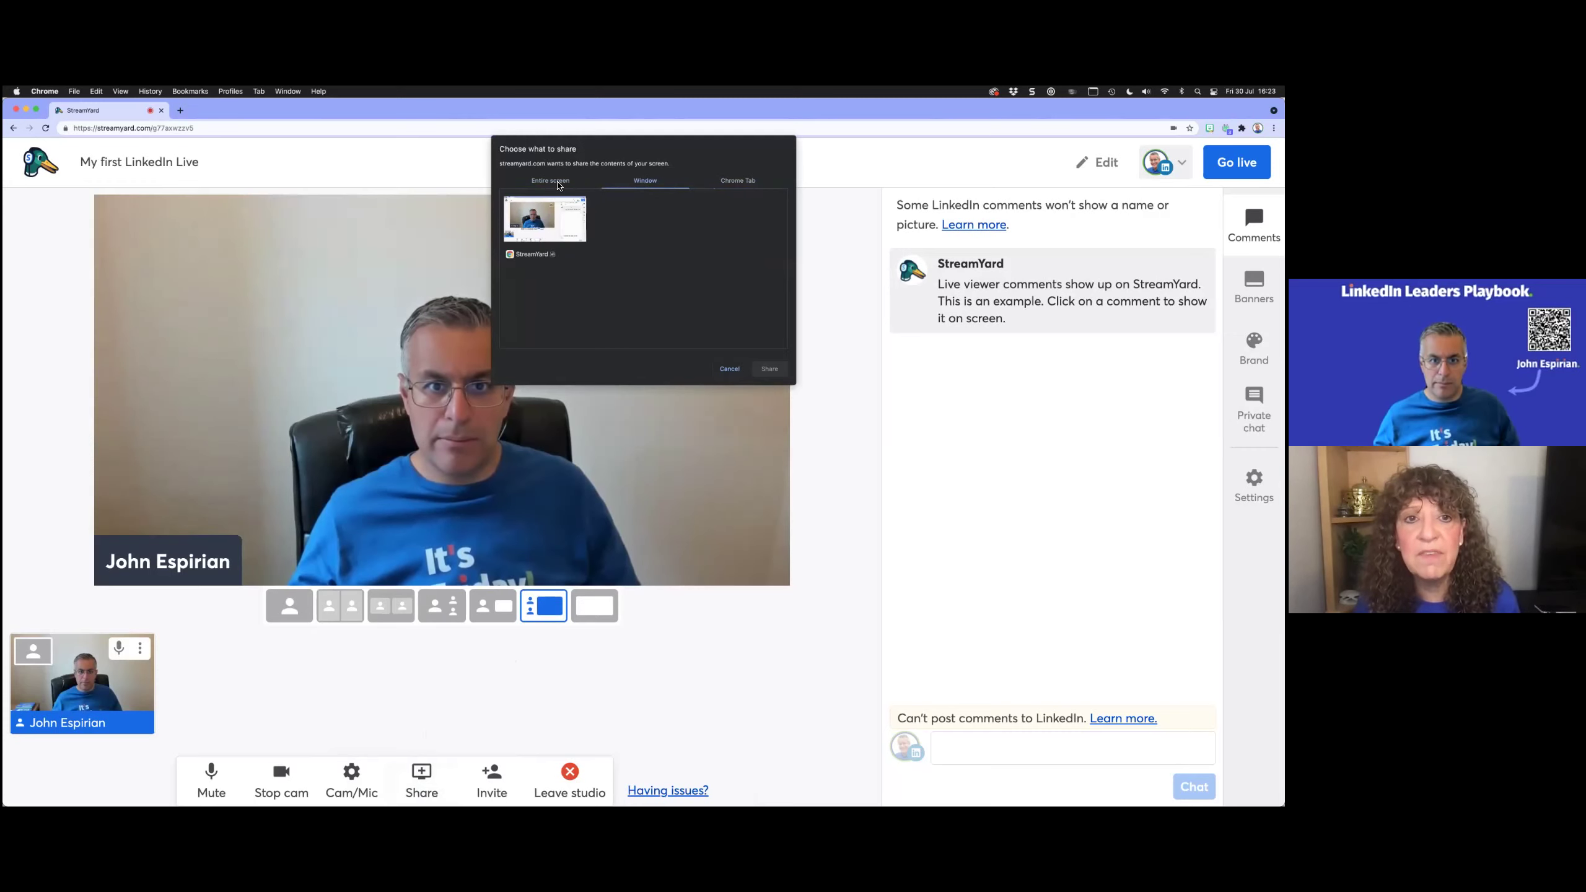
{"action": "left_click", "coordinate": [729, 368]}
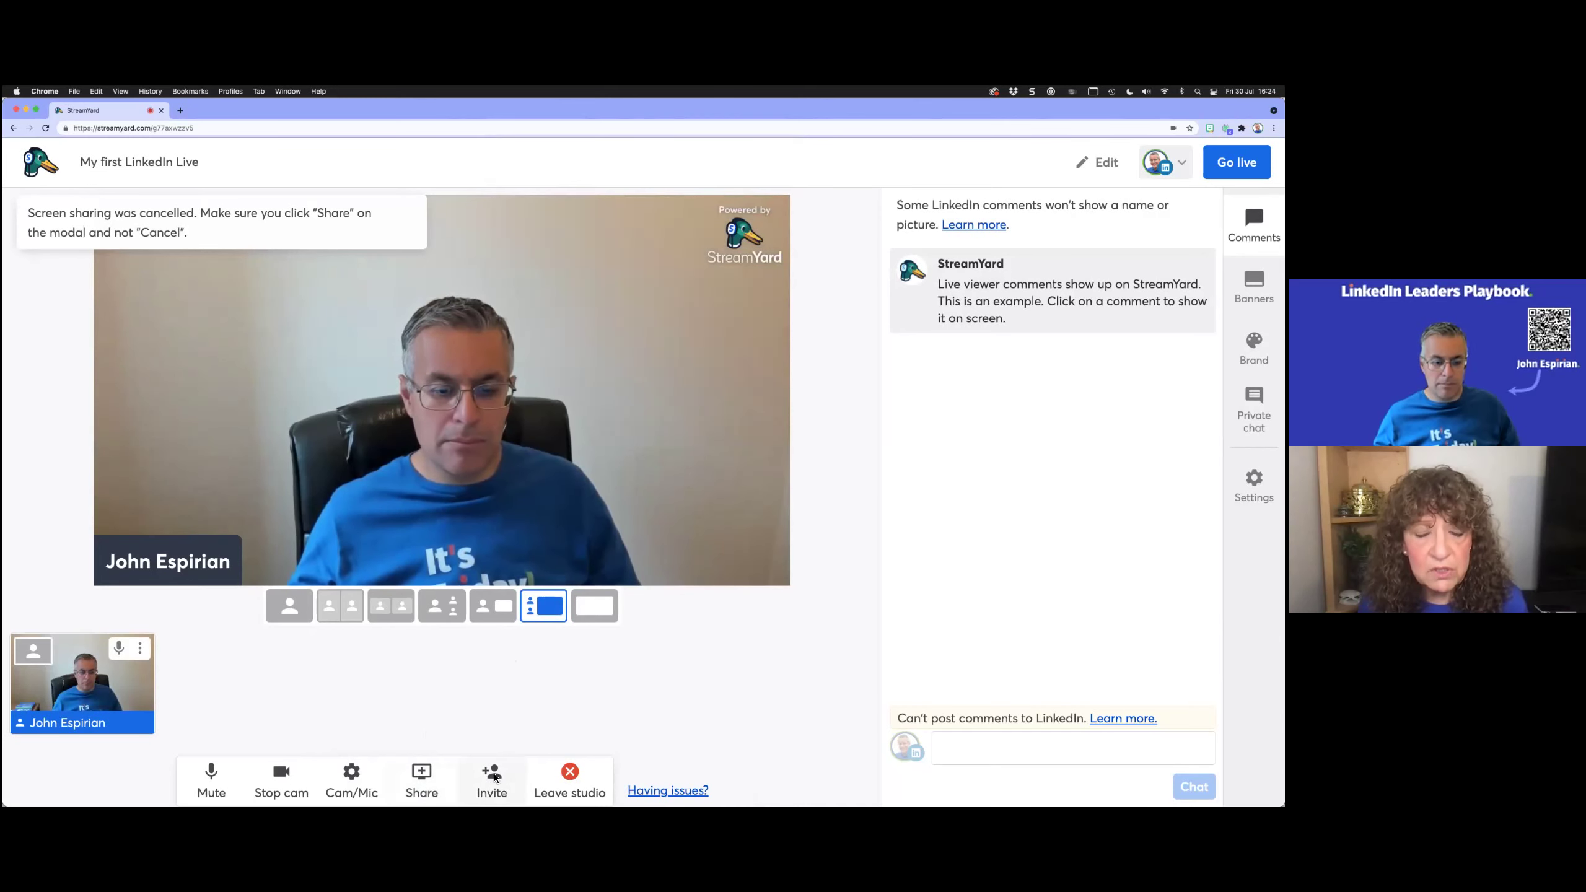
Step: Bring up and select the guest invite link, then open a new browser tab
{"action": "left_click", "coordinate": [494, 776]}
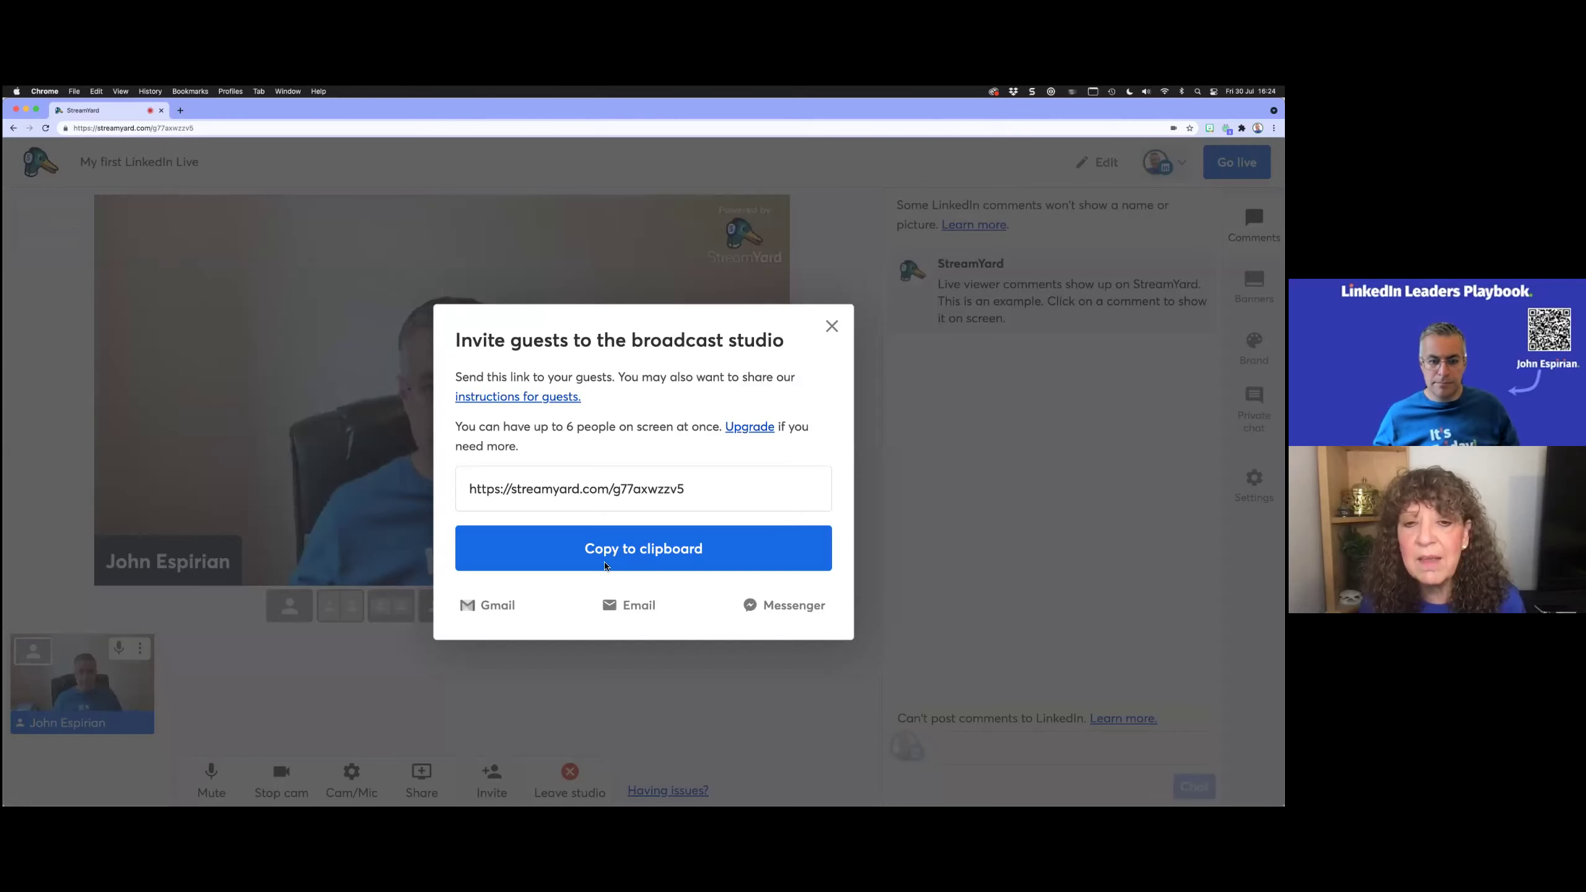
{"action": "left_click_drag", "start_coordinate": [686, 489], "coordinate": [461, 491]}
{"action": "key", "text": "super+c"}
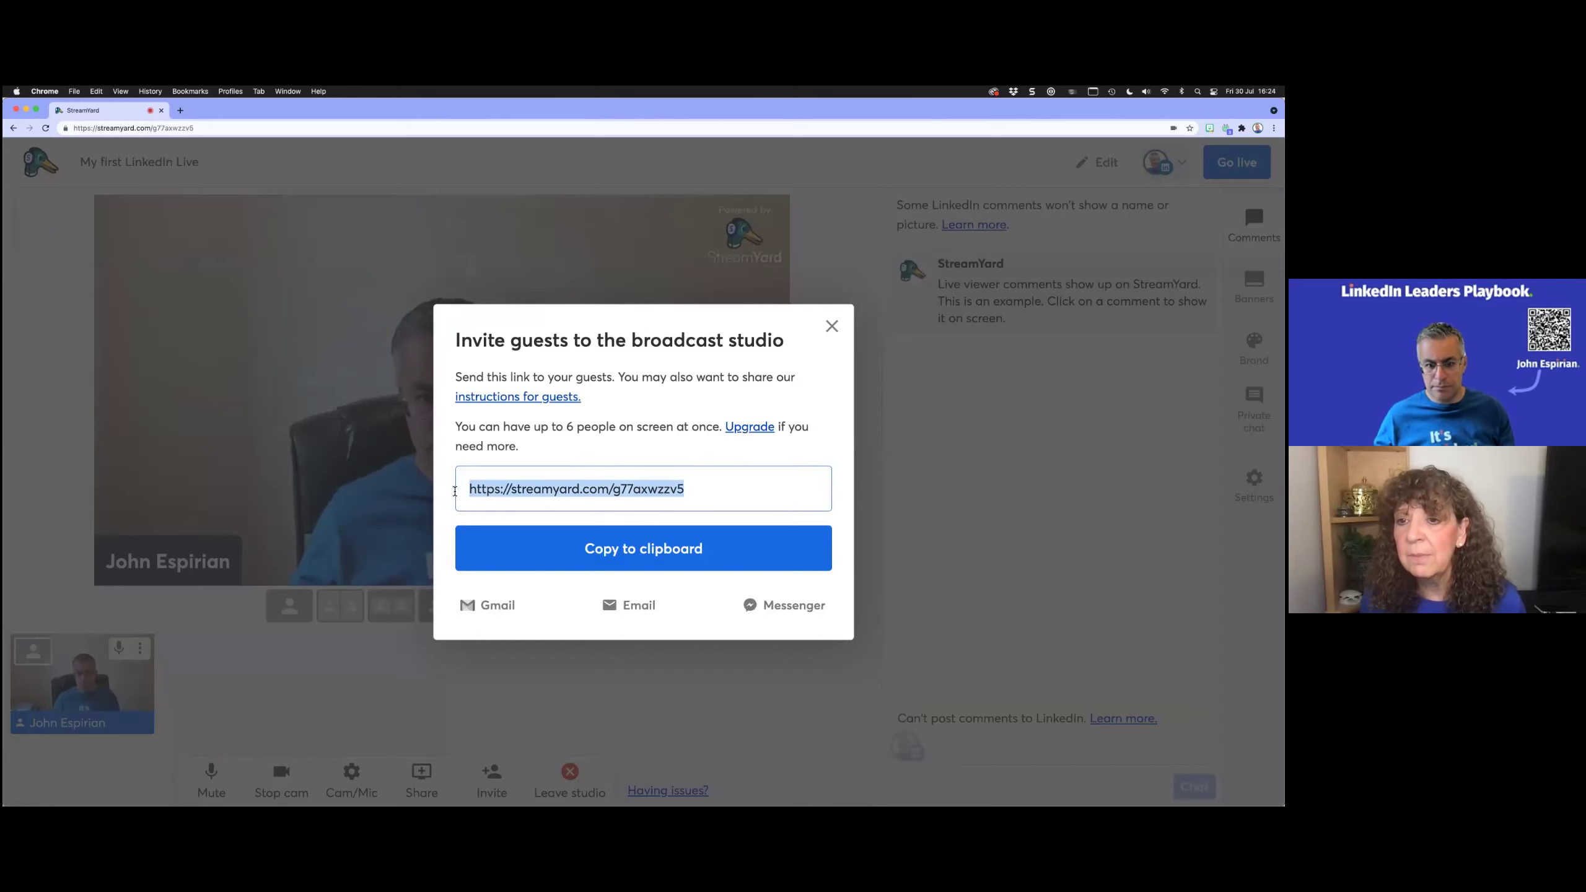
{"action": "left_click", "coordinate": [180, 110]}
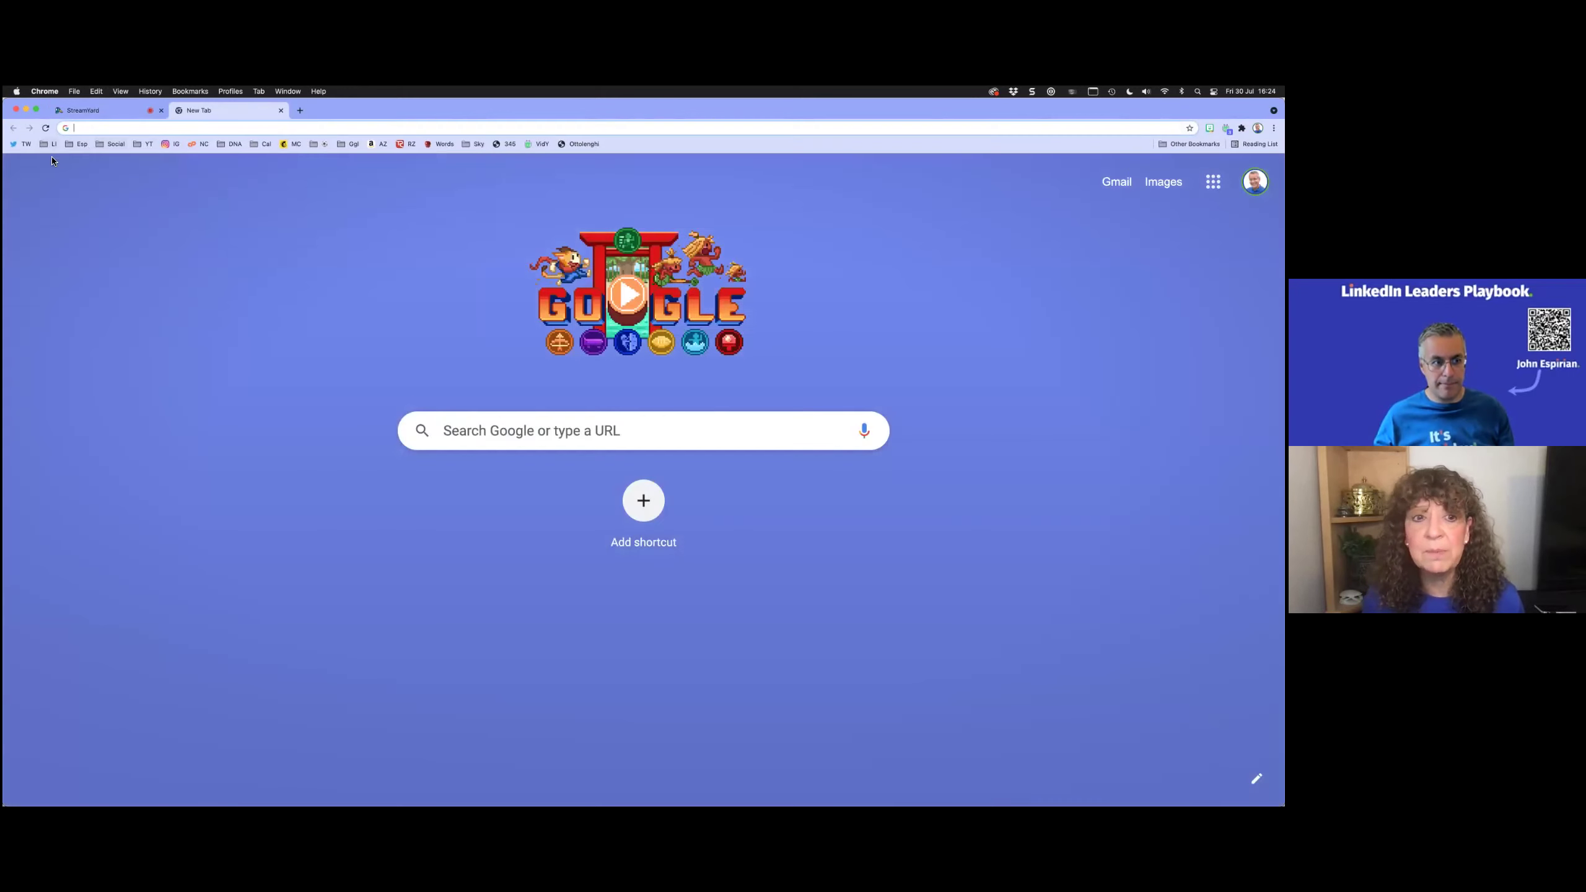
Step: Open LinkedIn from the LI bookmark and find the guest's profile through people search
{"action": "left_click", "coordinate": [50, 143]}
{"action": "left_click", "coordinate": [74, 190]}
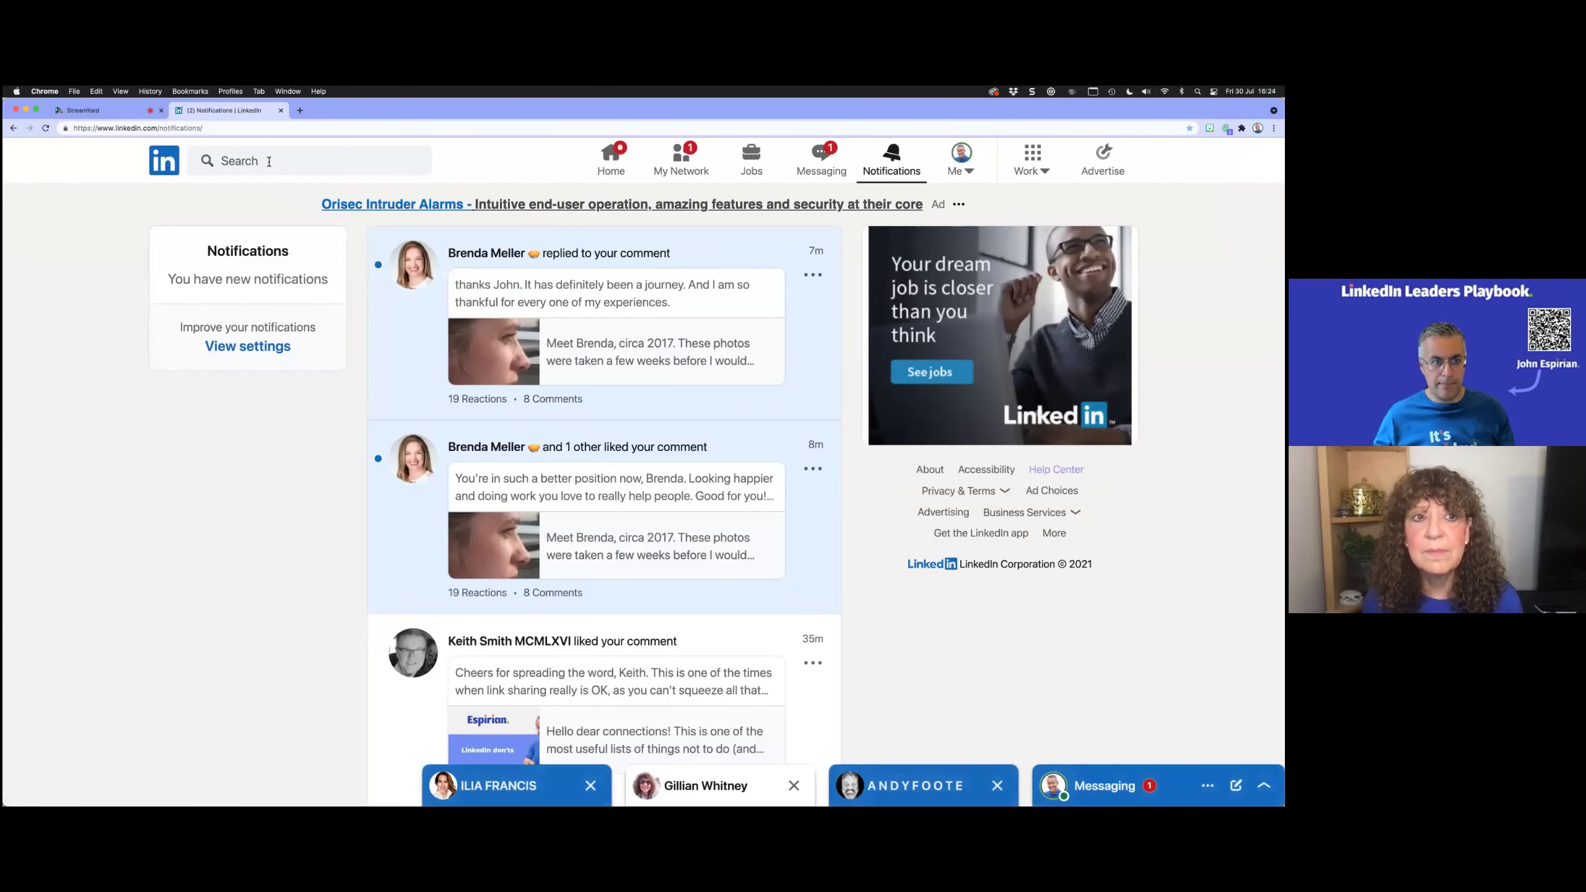
{"action": "left_click", "coordinate": [268, 161]}
{"action": "type", "text": "gilli"}
{"action": "left_click", "coordinate": [281, 201]}
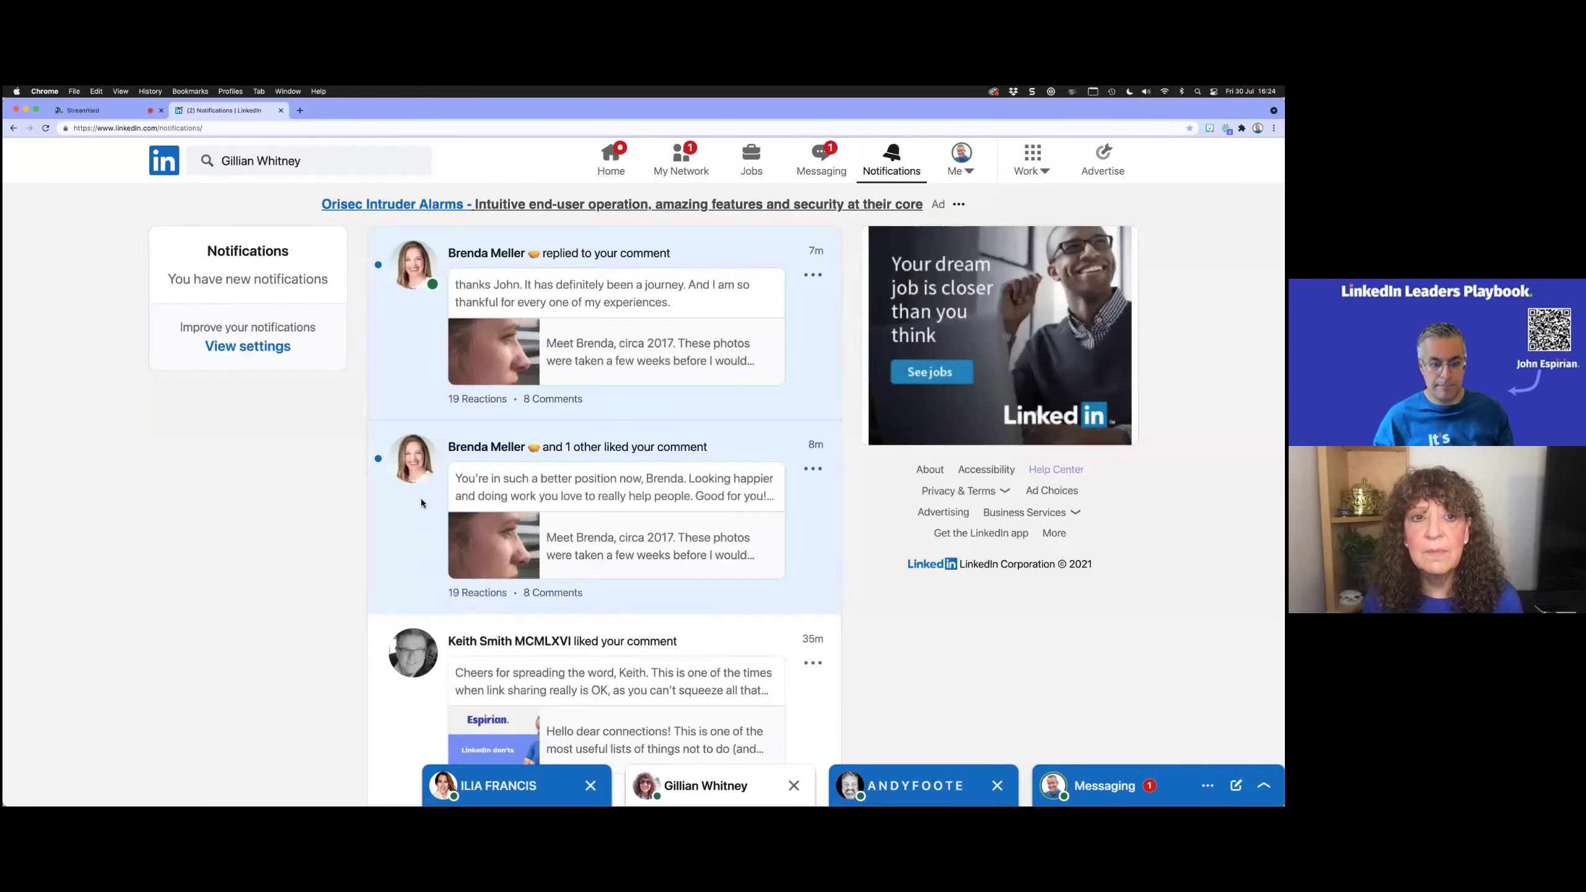
Step: Message the guest the pasted invite link, minimize the chat, and drag LinkedIn into its own window
{"action": "left_click", "coordinate": [232, 615]}
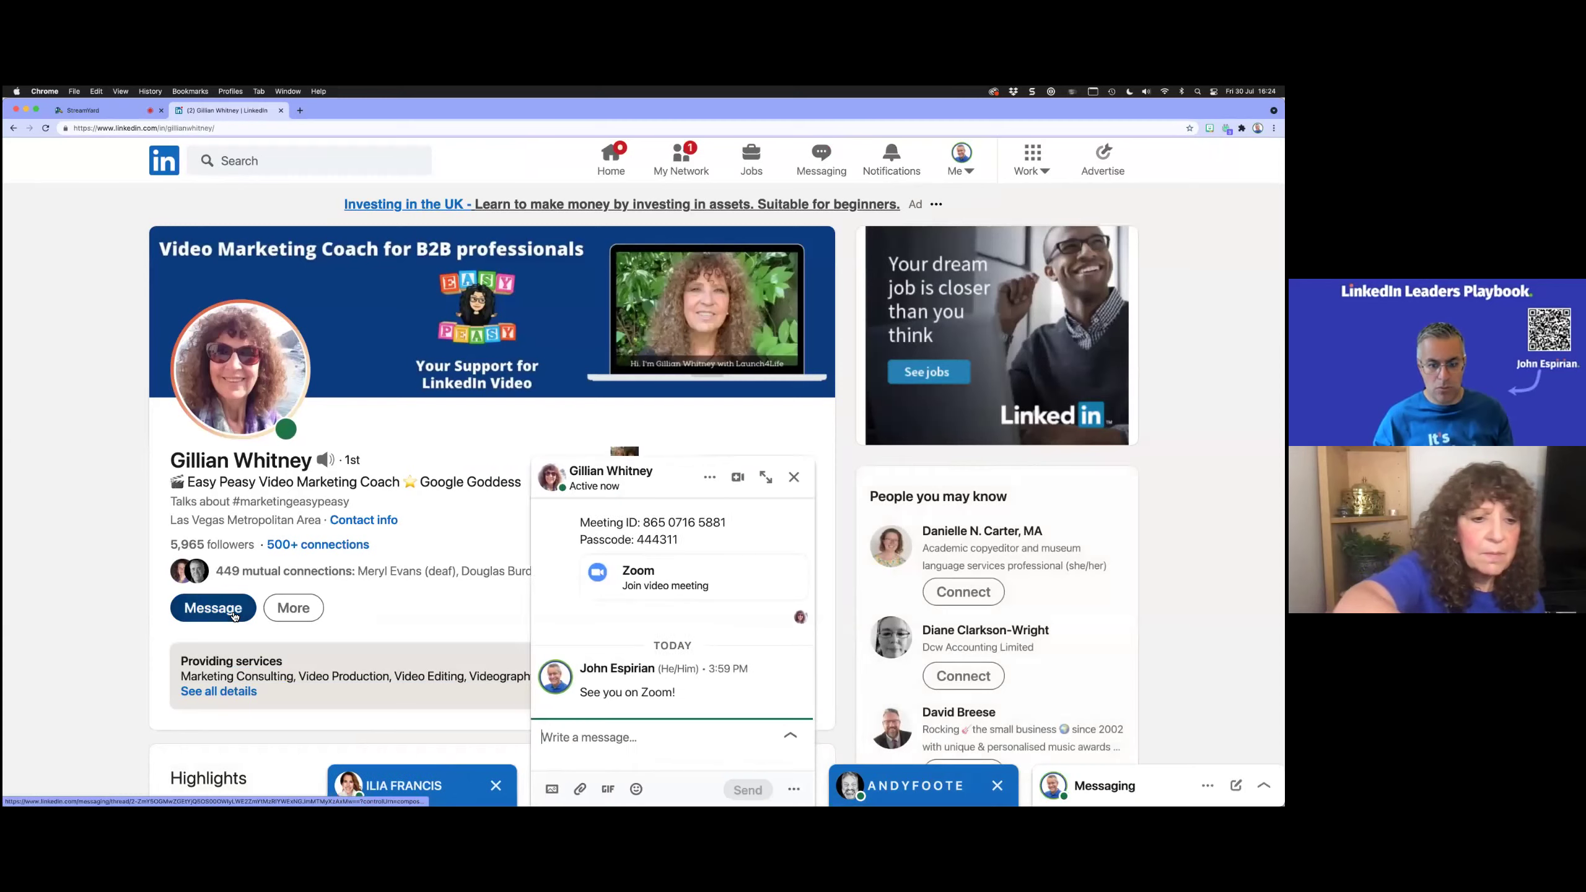
{"action": "key", "text": "super+v"}
{"action": "key", "text": "Return"}
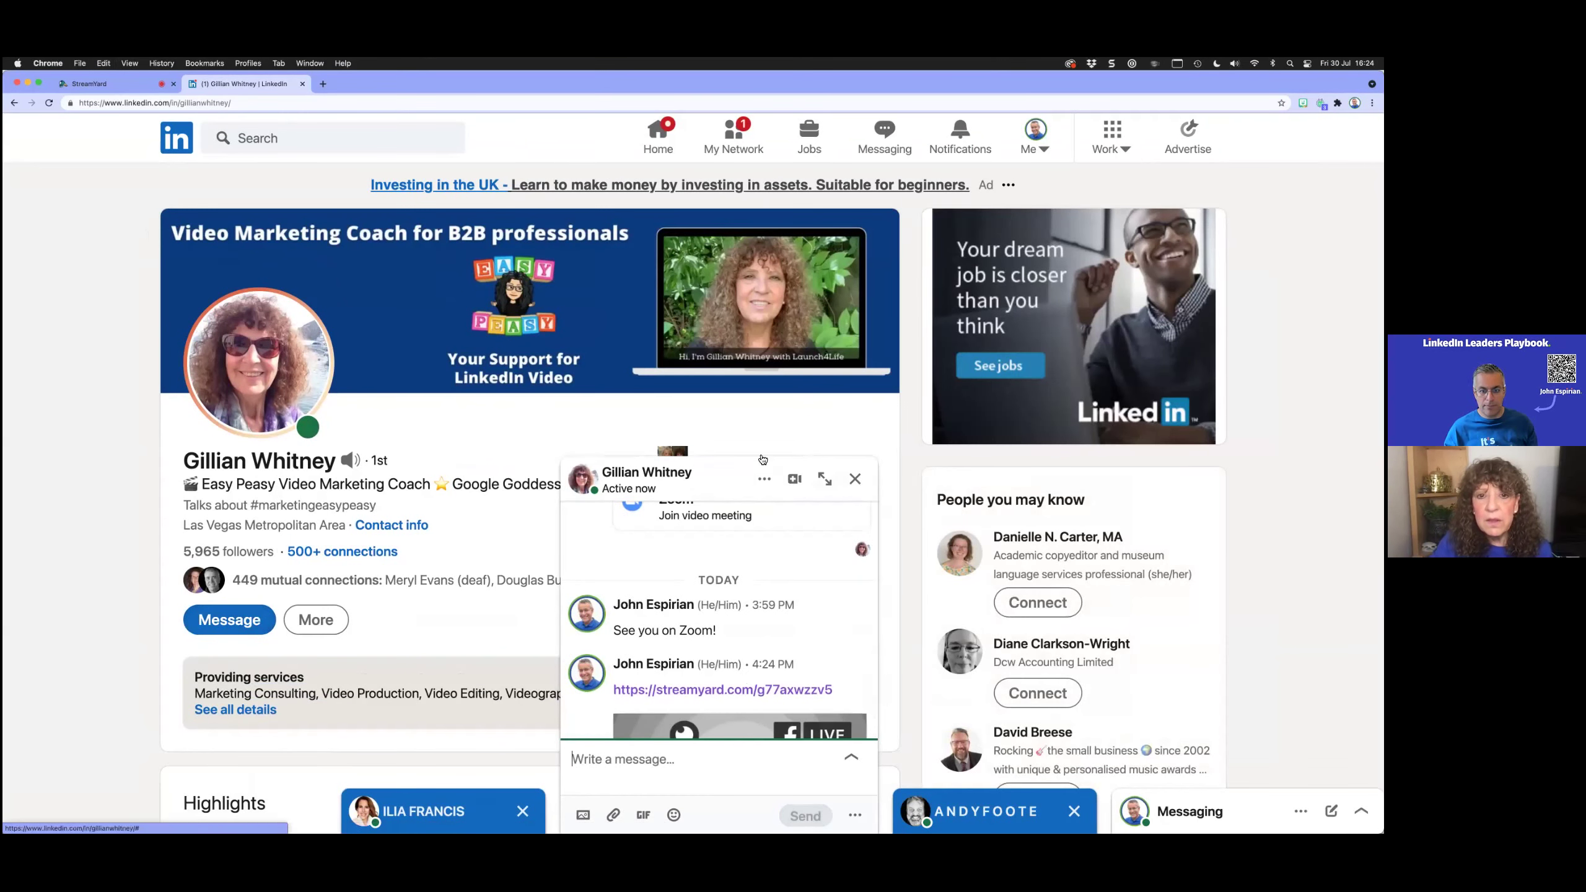
{"action": "key", "text": "Escape"}
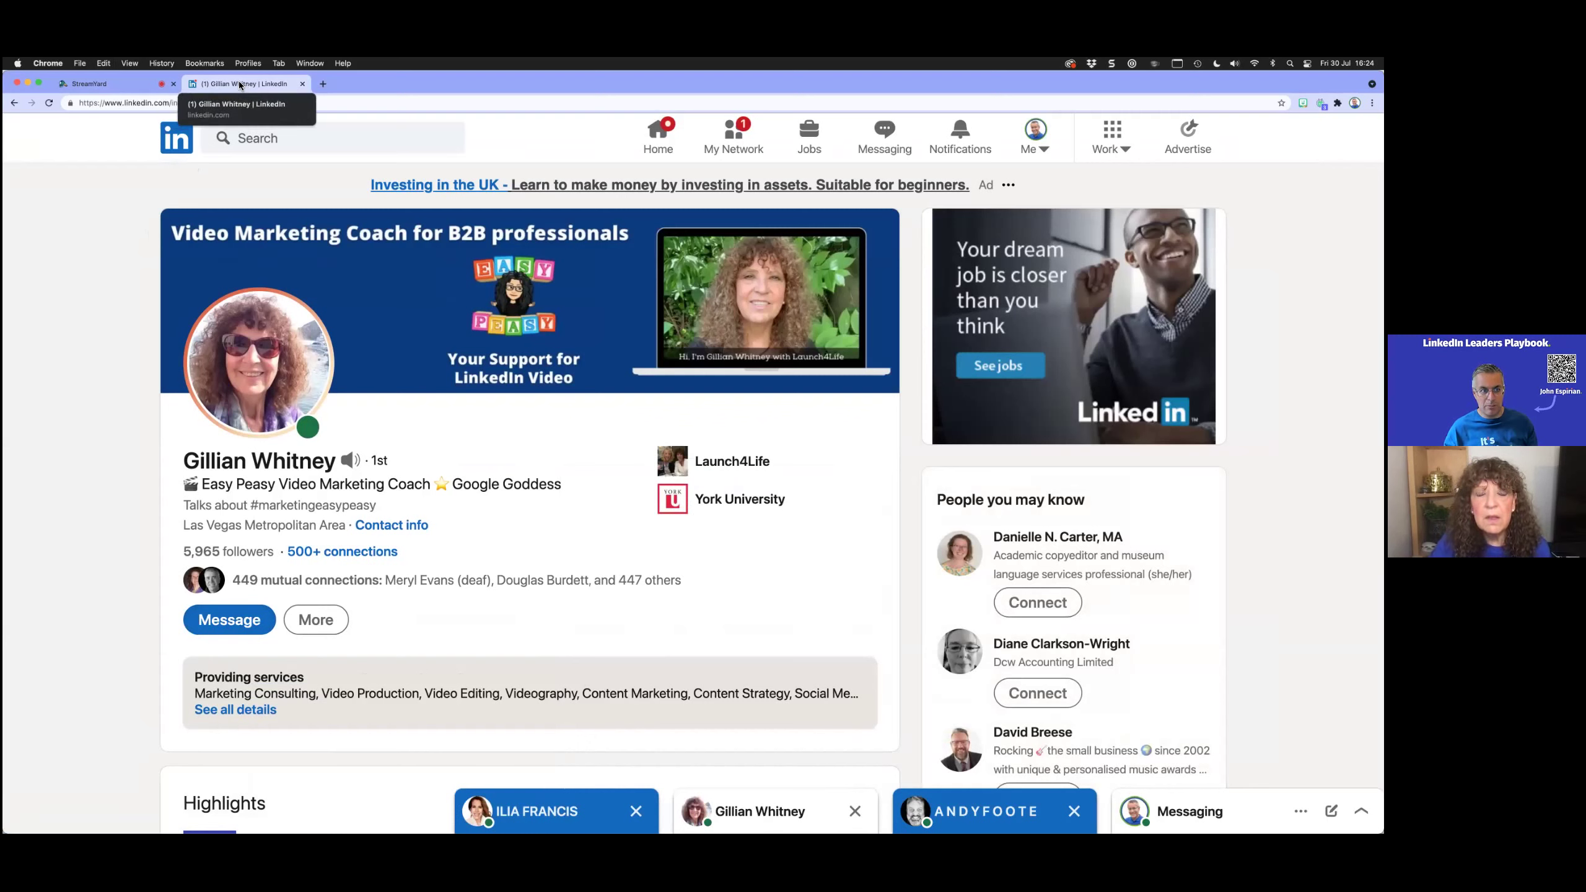
{"action": "left_click_drag", "start_coordinate": [238, 81], "coordinate": [344, 77]}
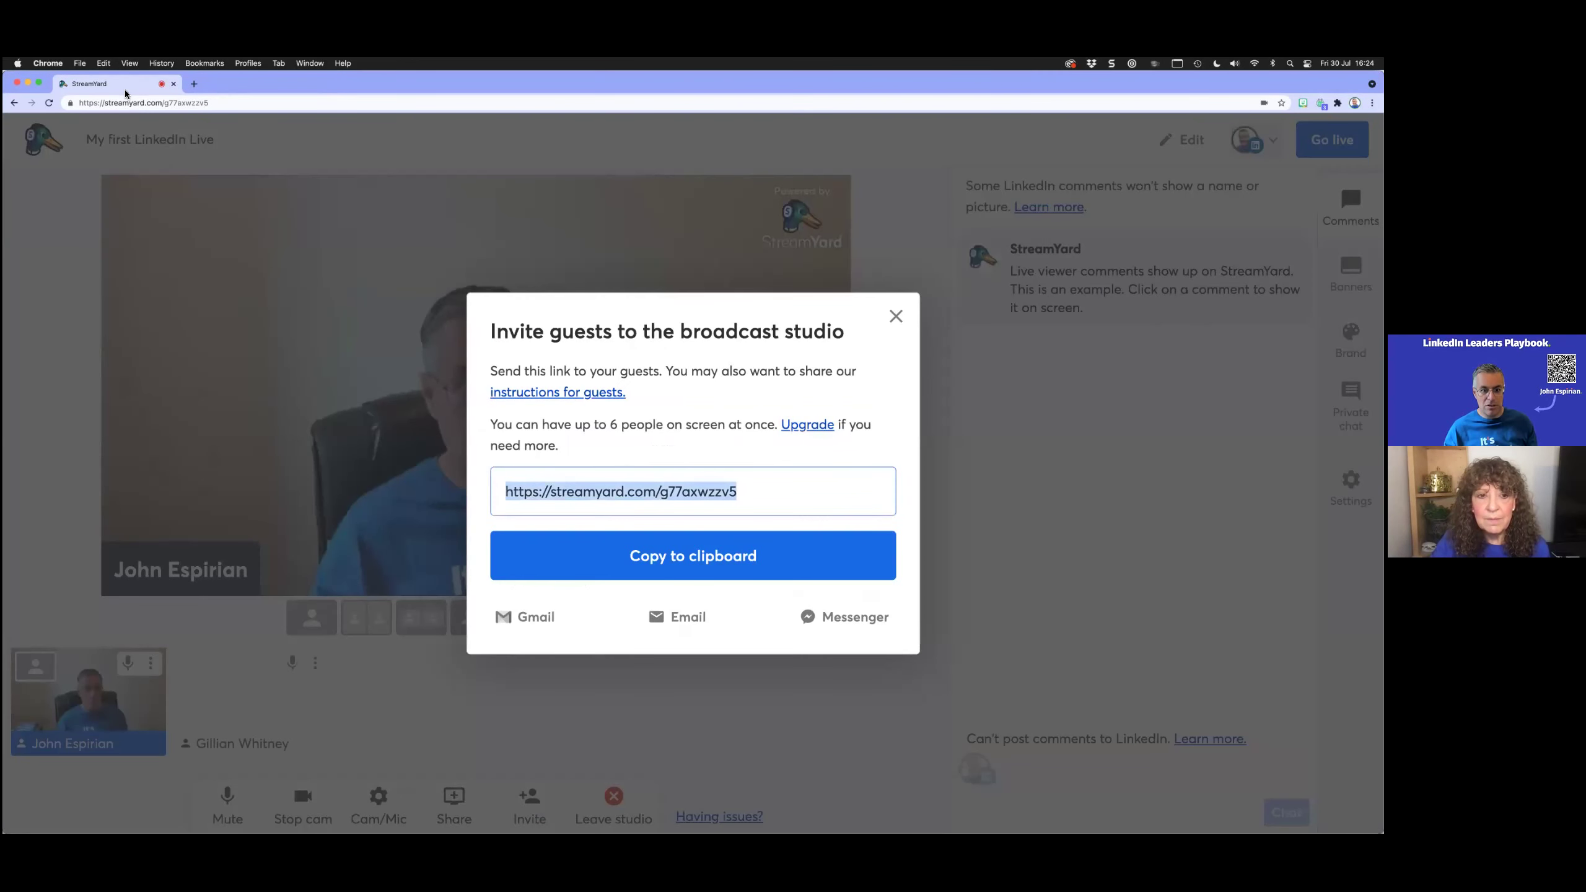
Step: Close the invite dialog and share the LinkedIn profile window from the Window list
{"action": "left_click", "coordinate": [895, 316]}
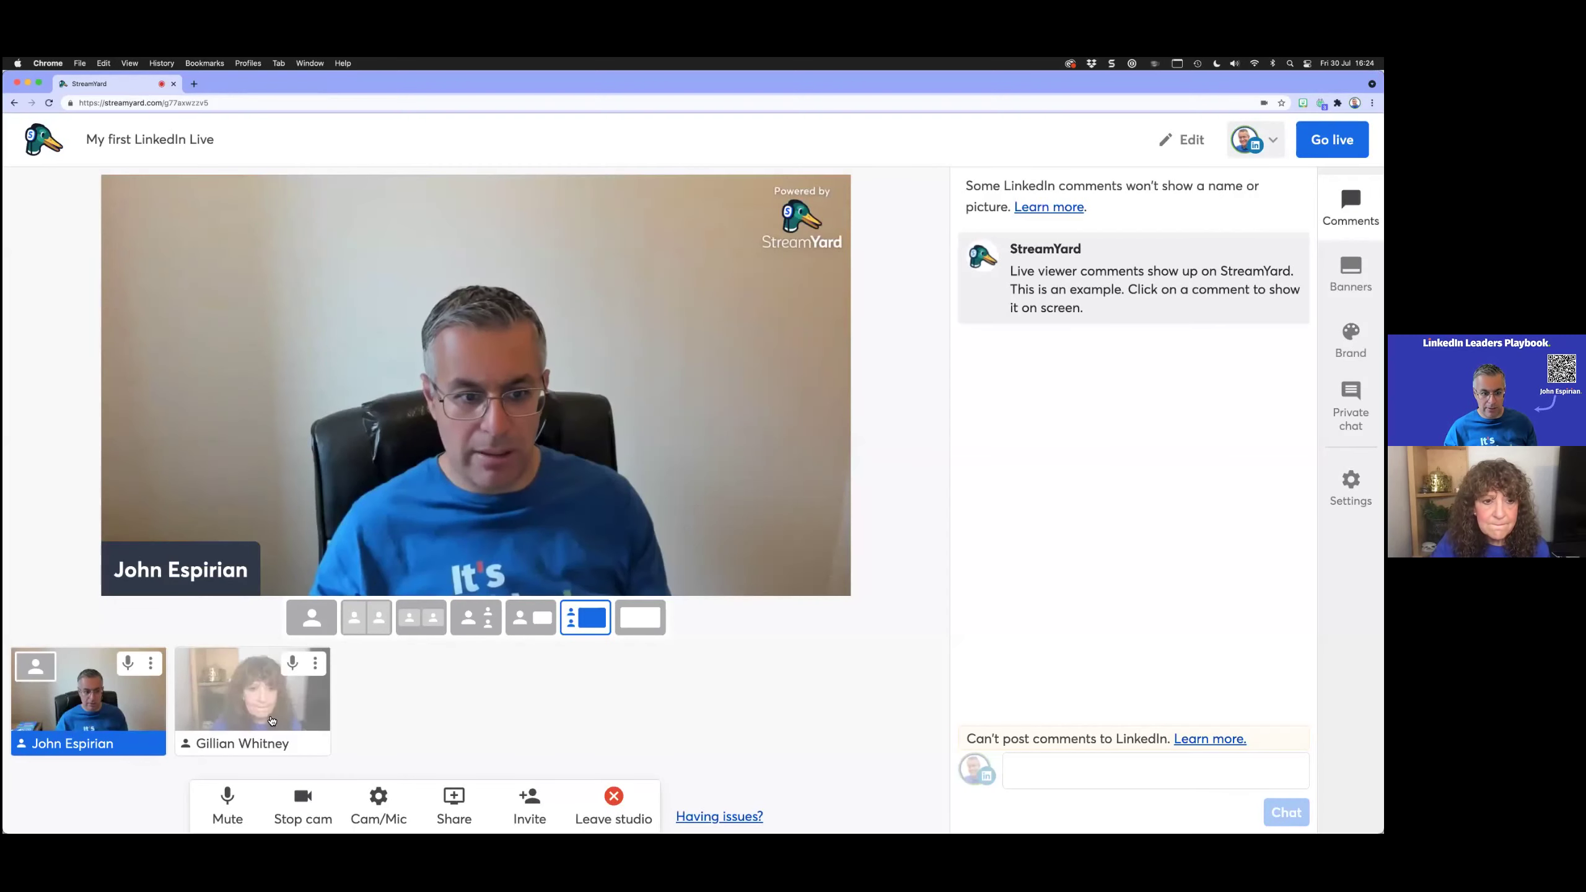
{"action": "left_click", "coordinate": [452, 806]}
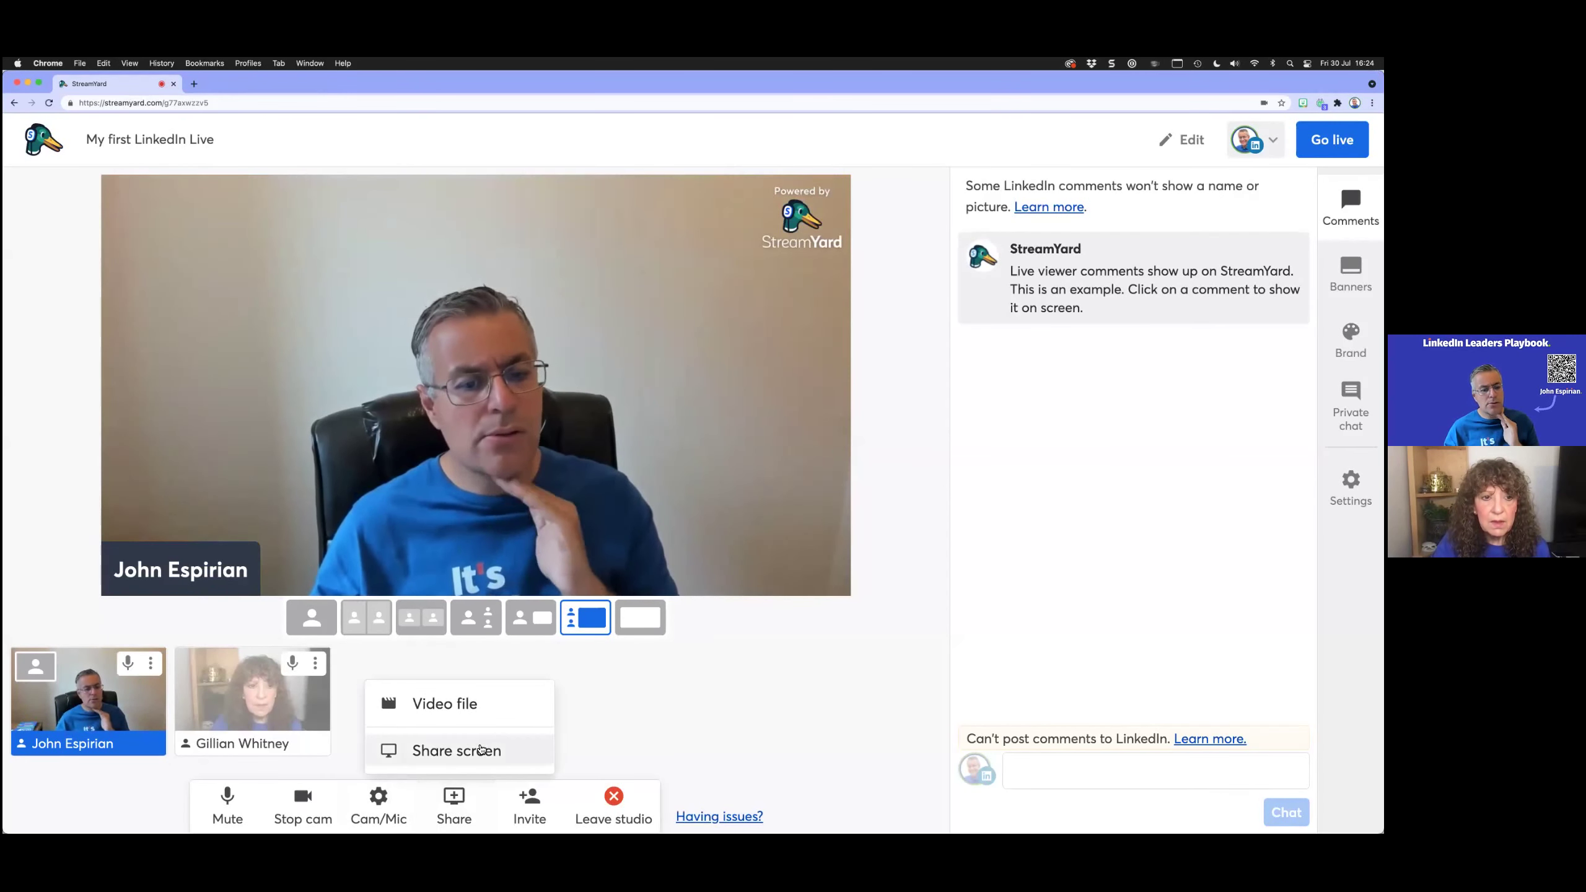
{"action": "left_click", "coordinate": [479, 750]}
{"action": "left_click", "coordinate": [696, 160]}
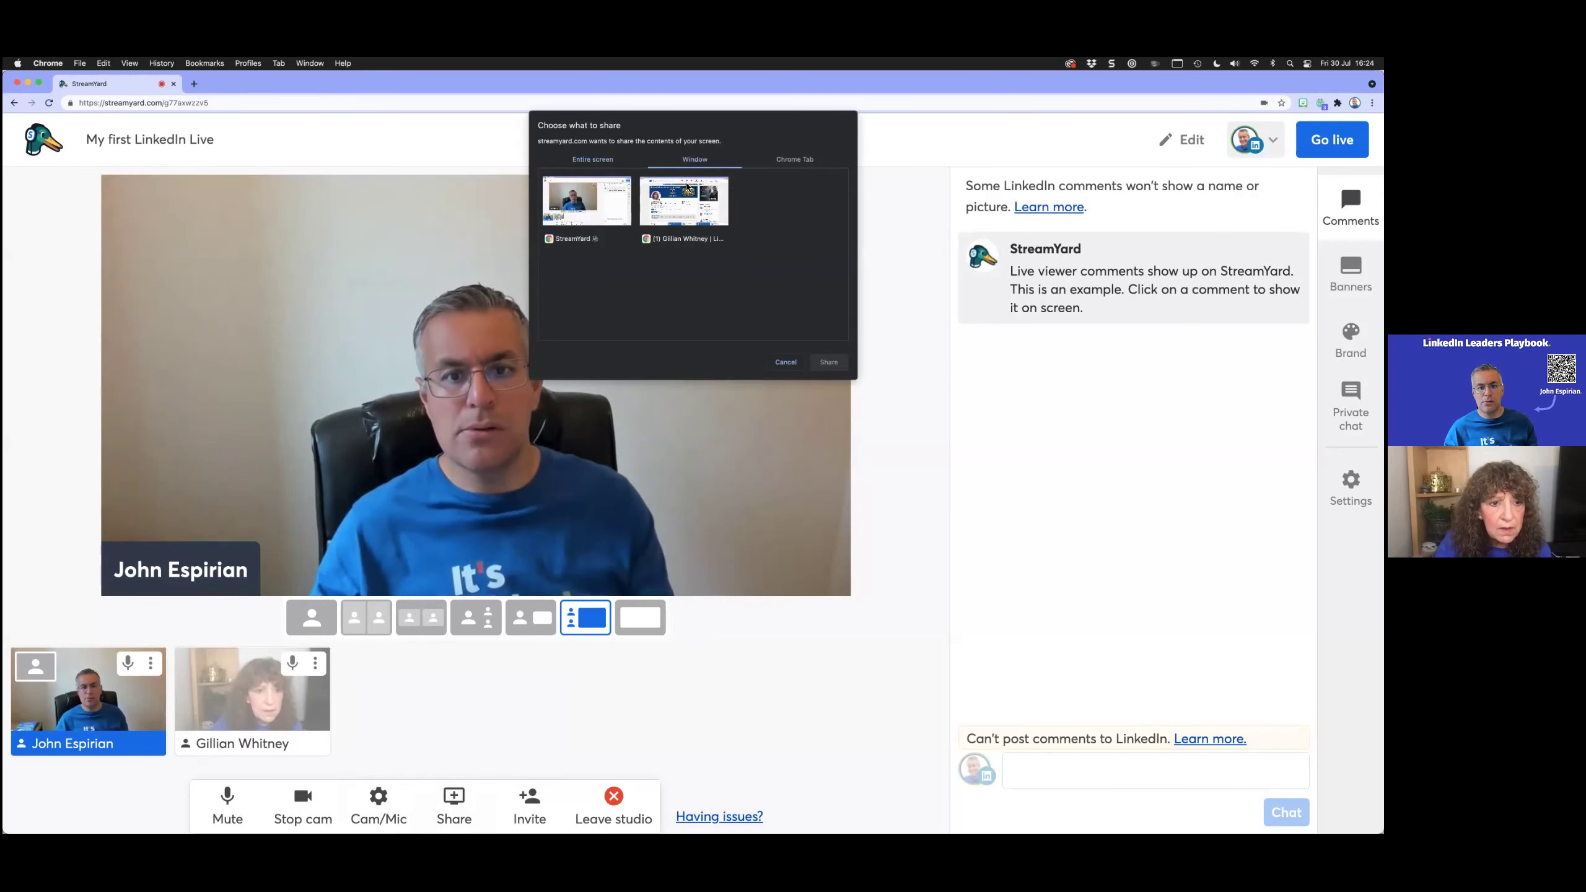
{"action": "left_click", "coordinate": [680, 212]}
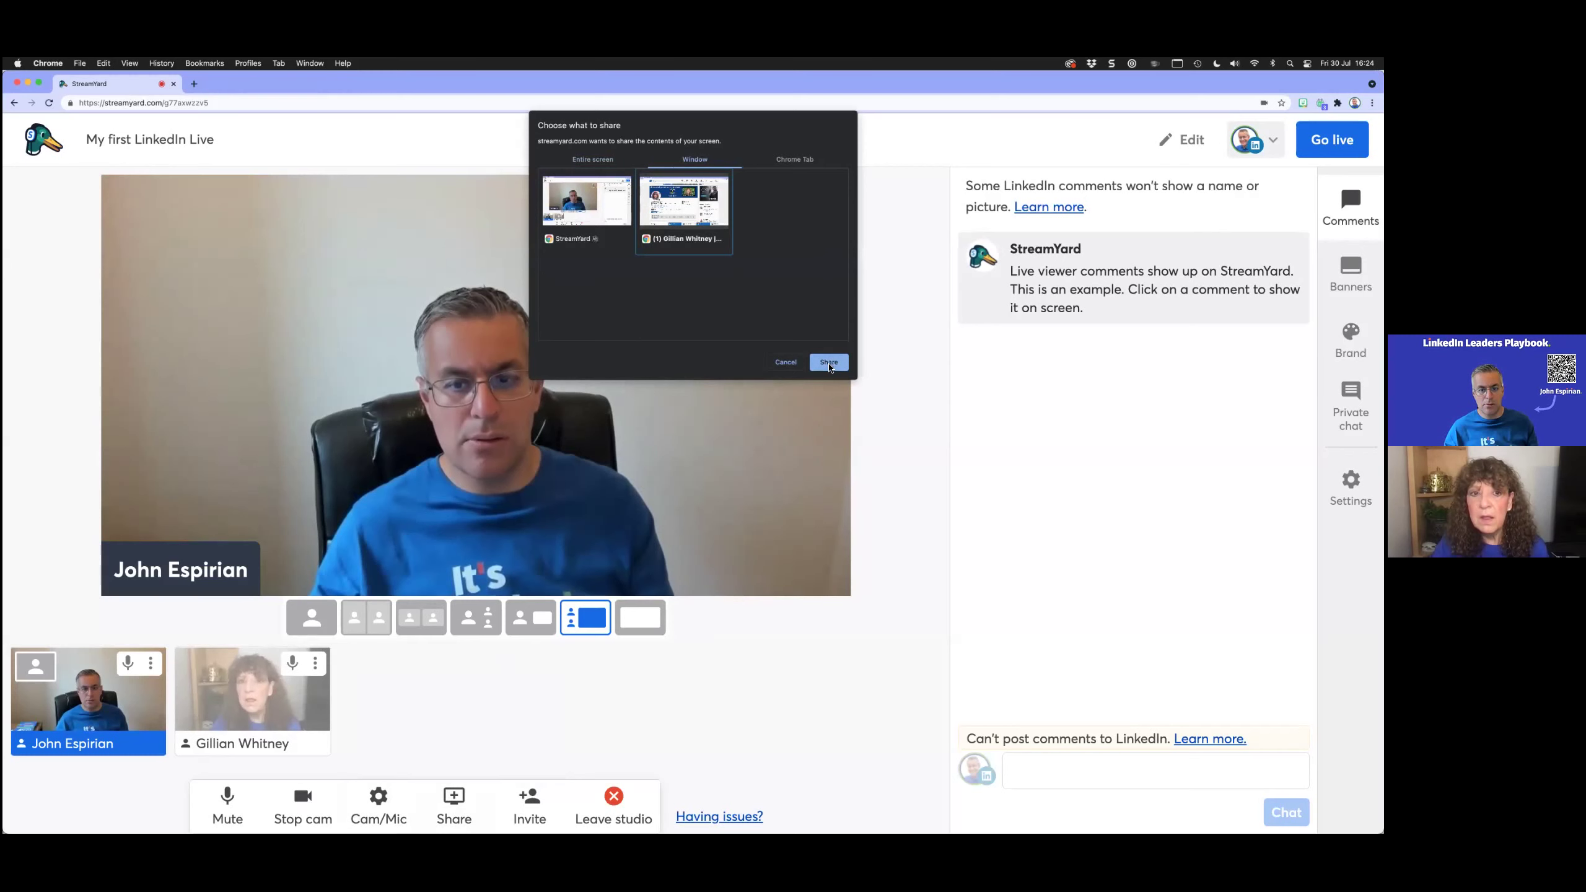
{"action": "left_click", "coordinate": [828, 363]}
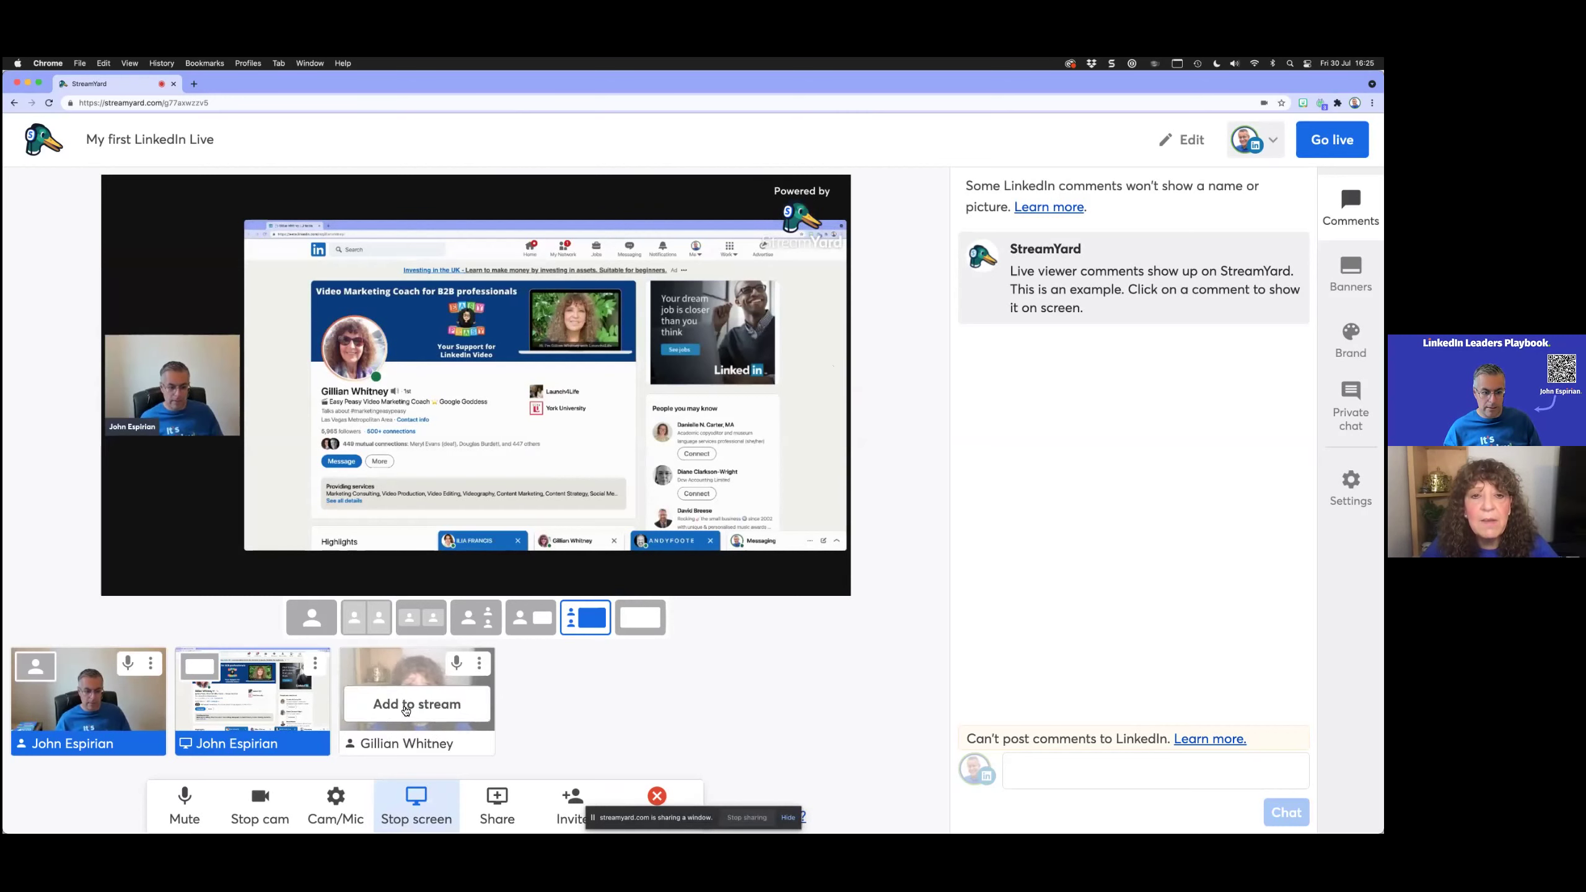
Step: Add the guest, mute the guest's and host's microphones, and pick the large-host-with-screen layout
{"action": "left_click", "coordinate": [405, 705]}
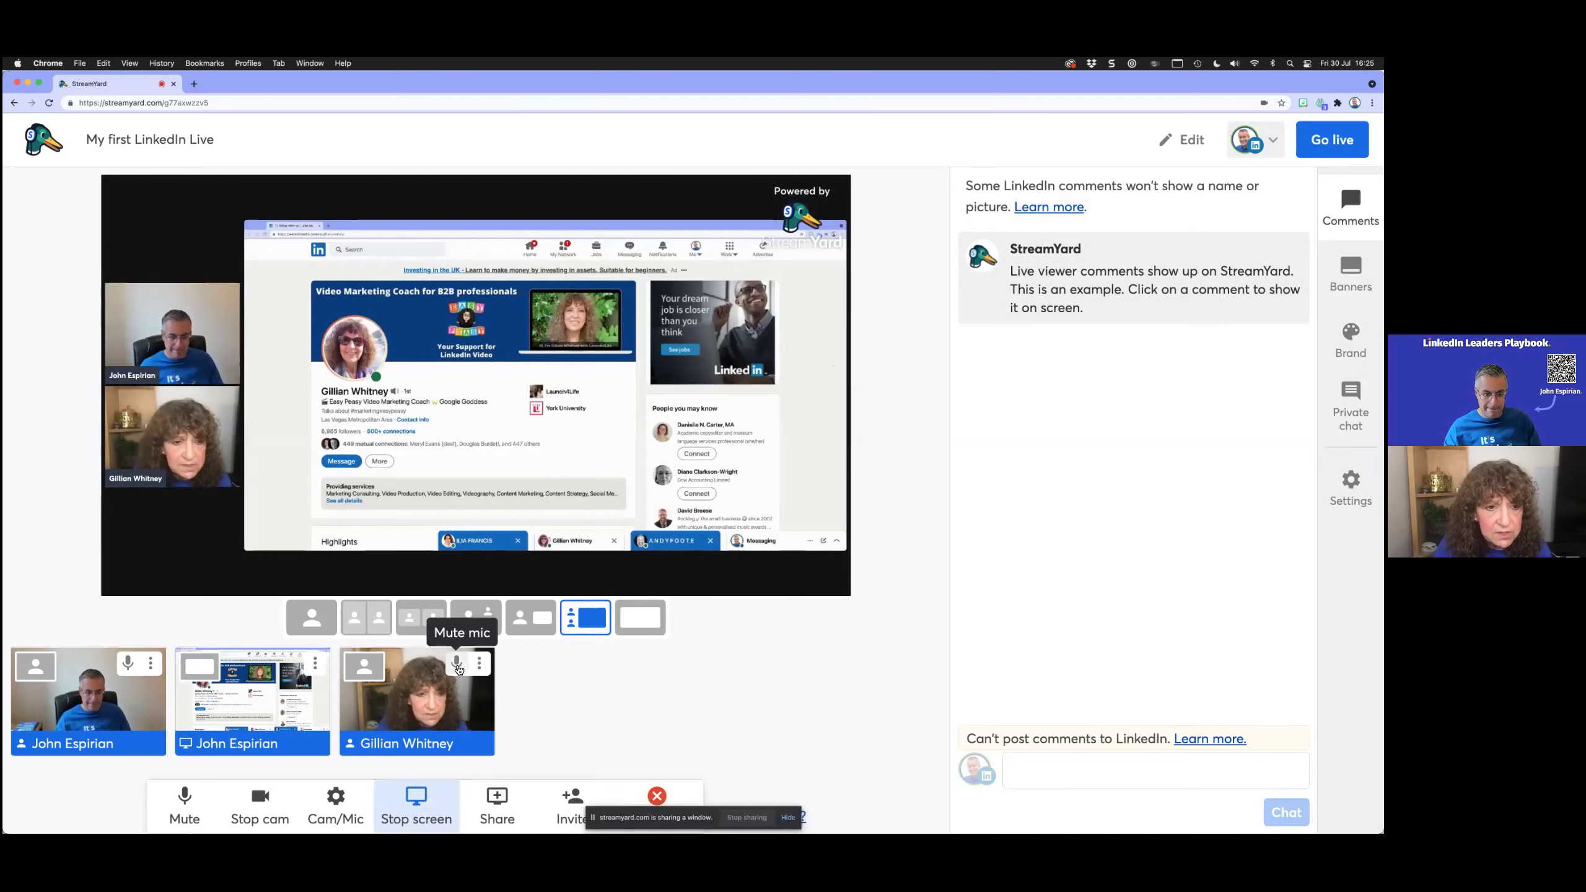
{"action": "left_click", "coordinate": [457, 663]}
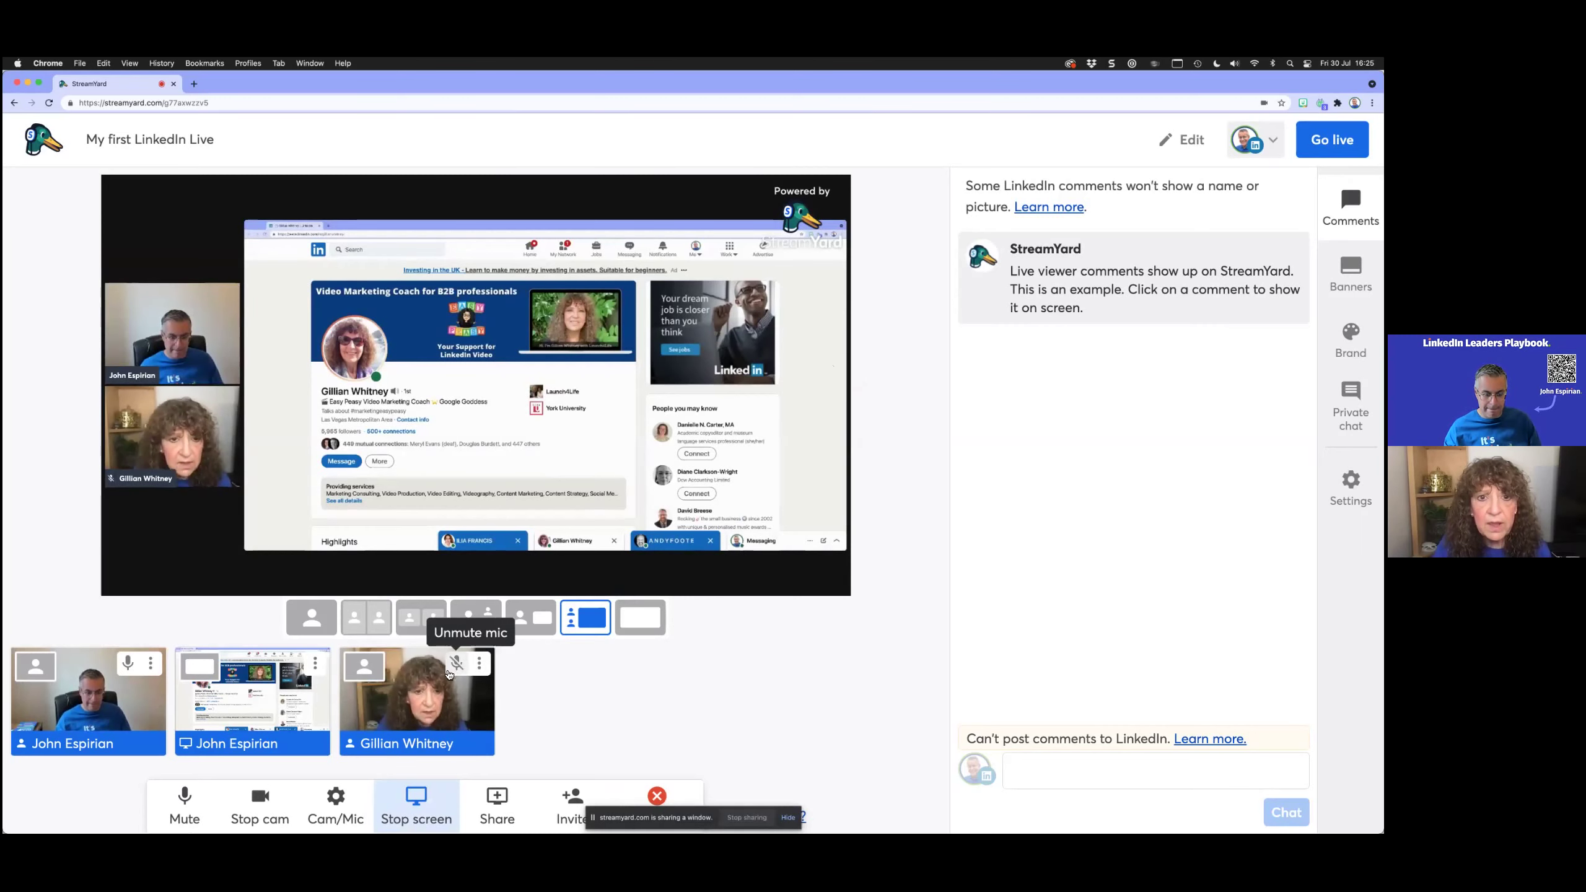
{"action": "mouse_move", "coordinate": [415, 702]}
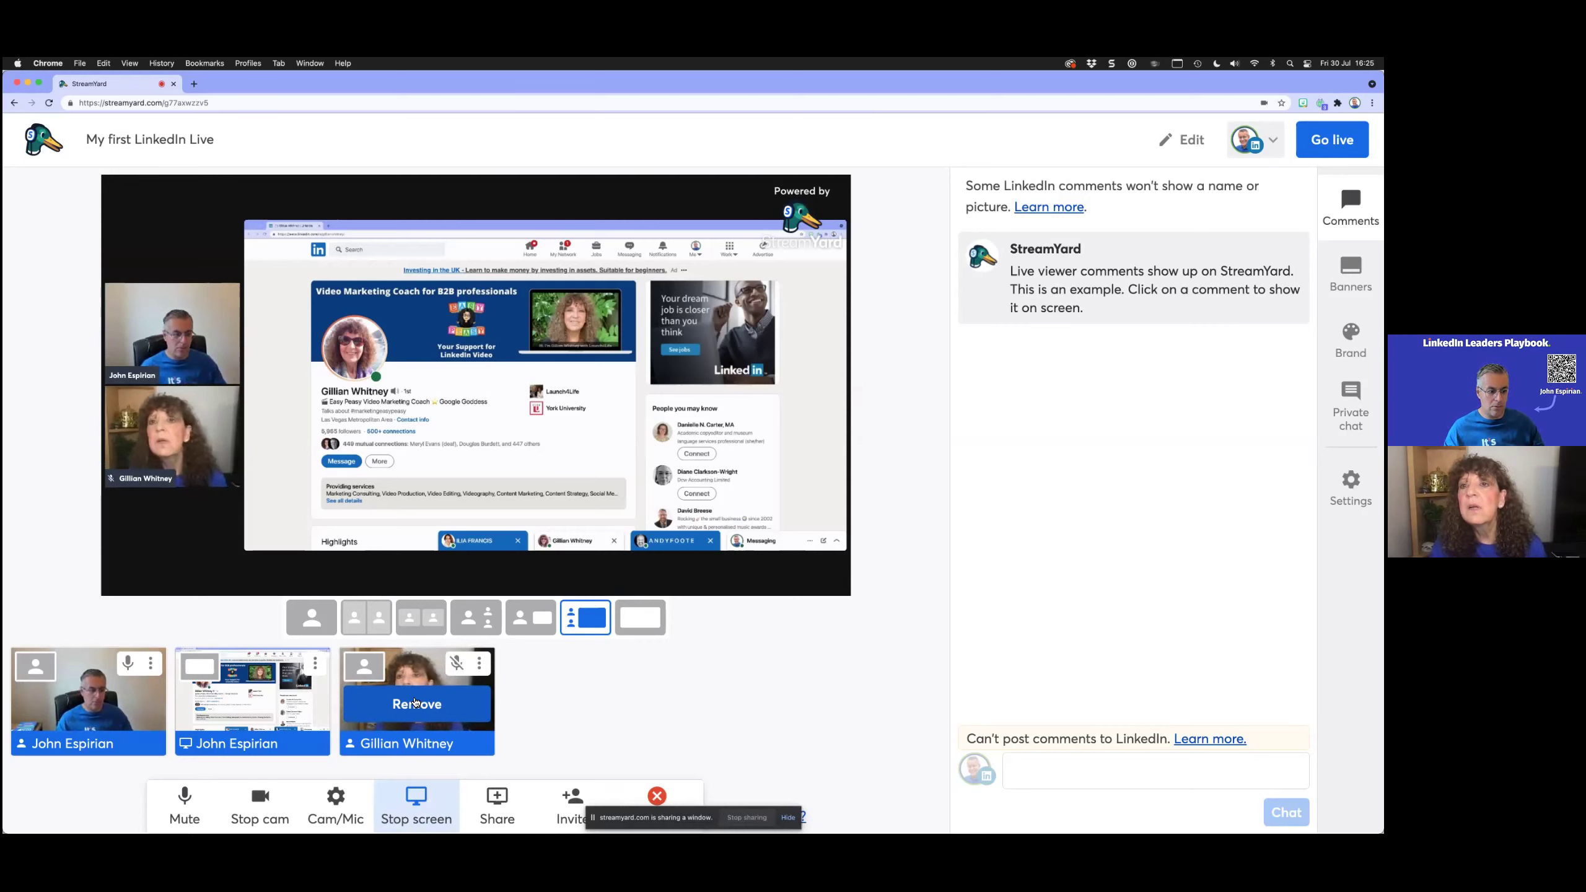
{"action": "left_click", "coordinate": [128, 663]}
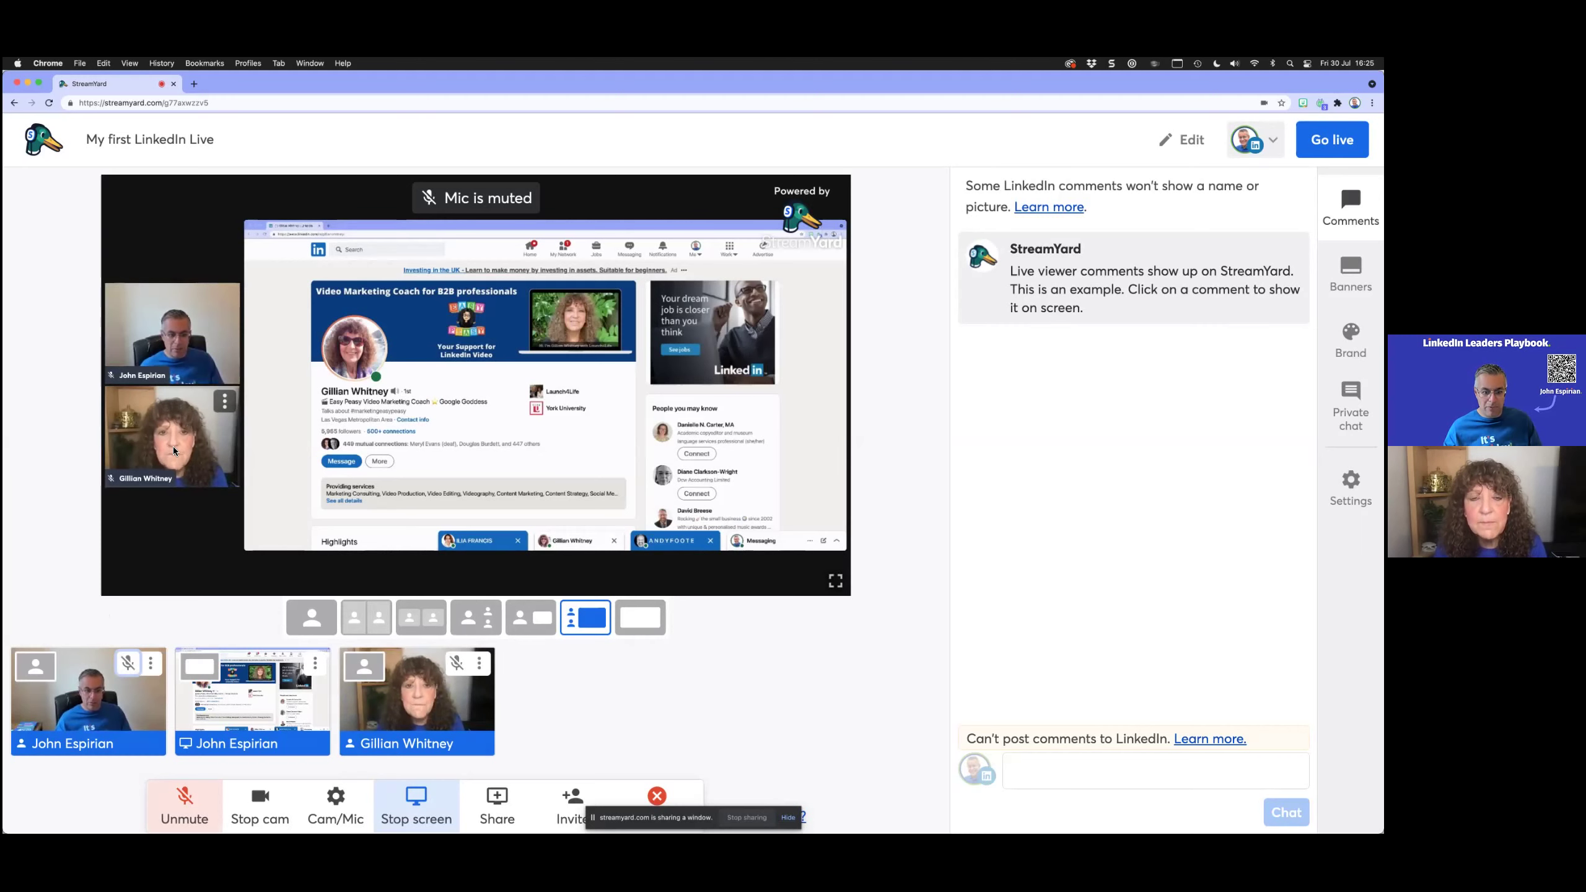
{"action": "left_click", "coordinate": [531, 616]}
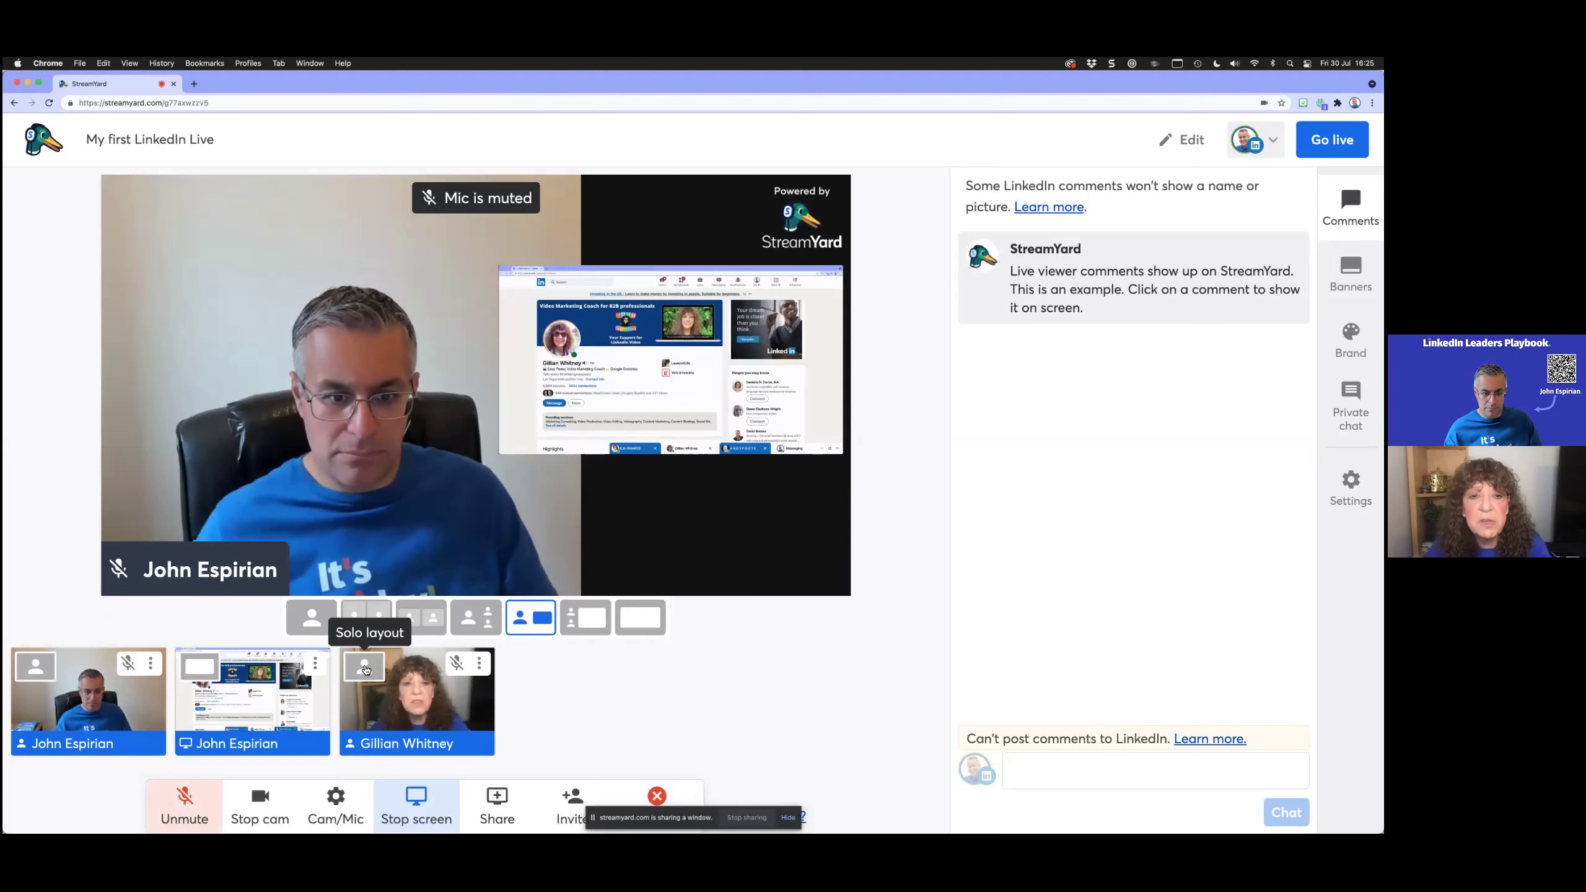
Step: Try the solo guest layout, return to host-plus-screen, then remove the host's camera from stage
{"action": "left_click", "coordinate": [364, 667]}
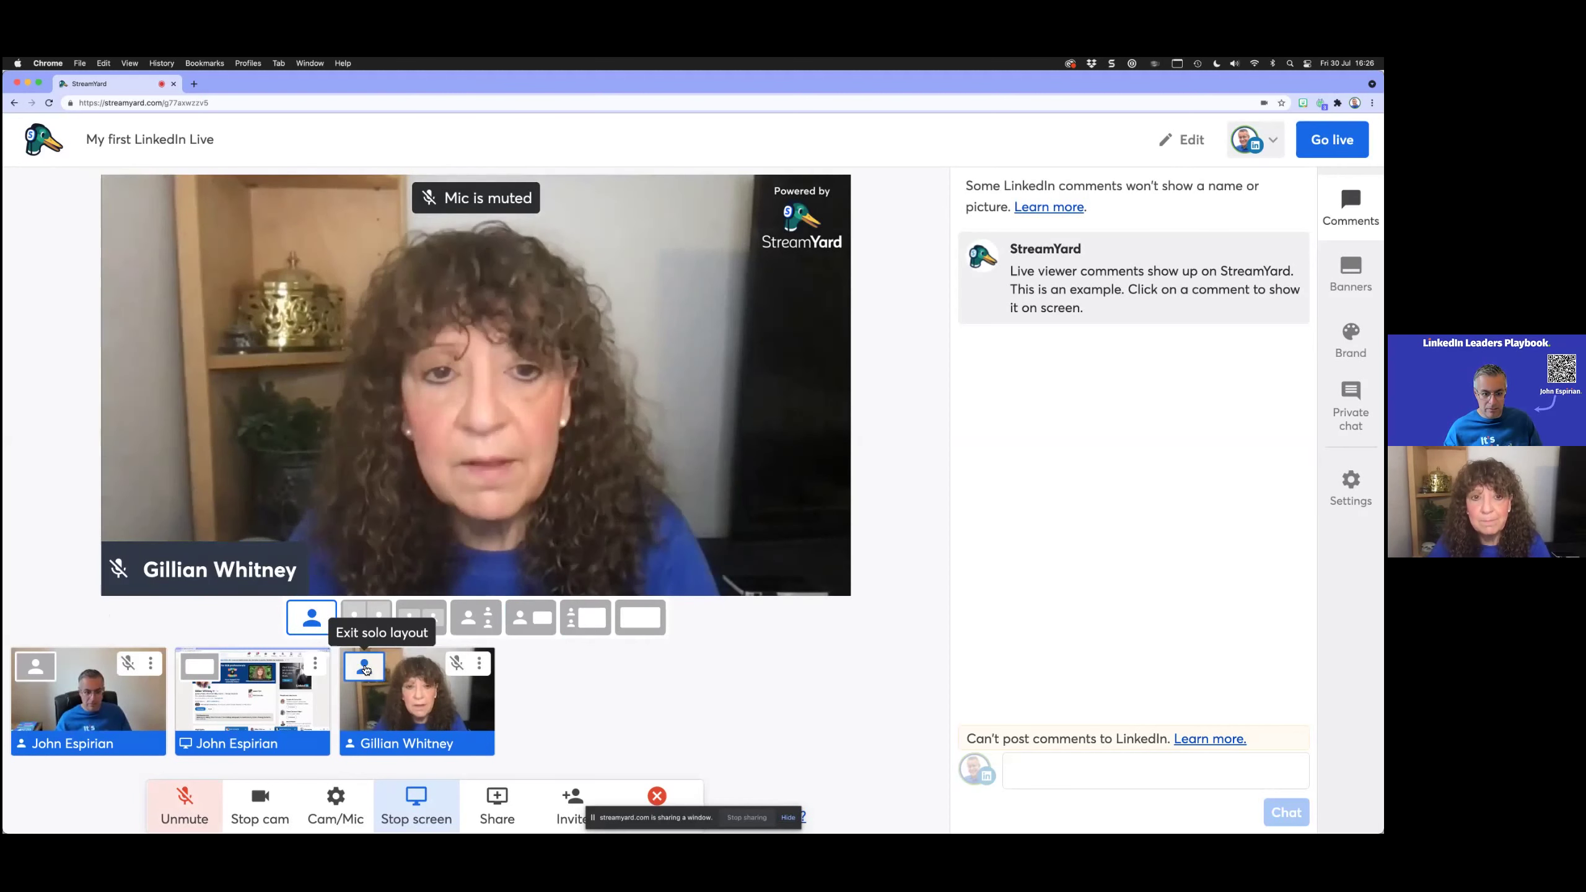
{"action": "left_click", "coordinate": [530, 617]}
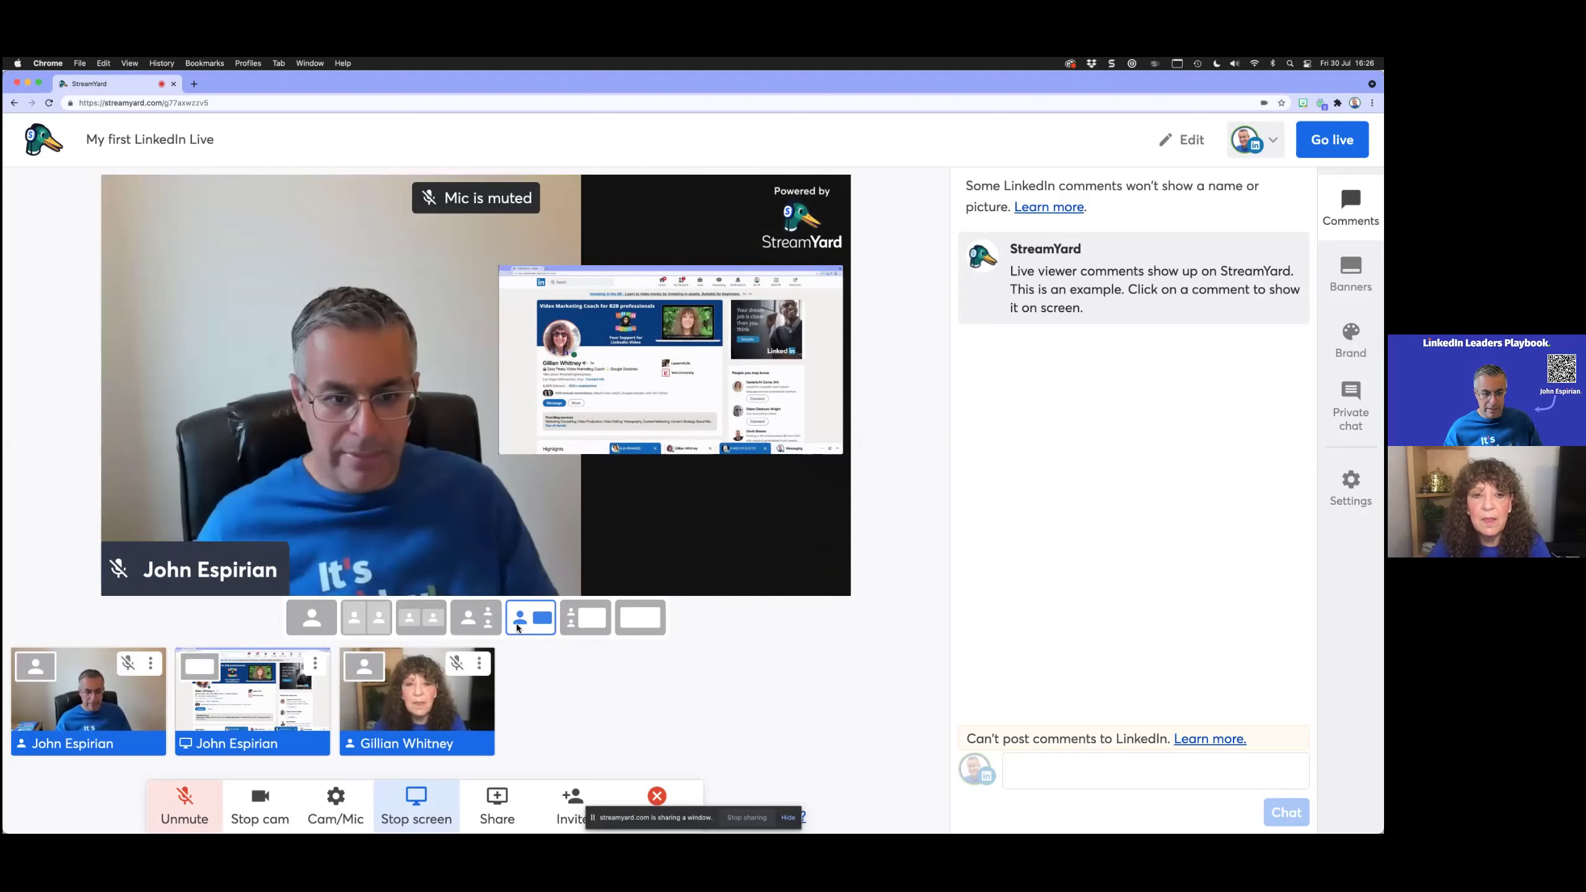
{"action": "mouse_move", "coordinate": [252, 682]}
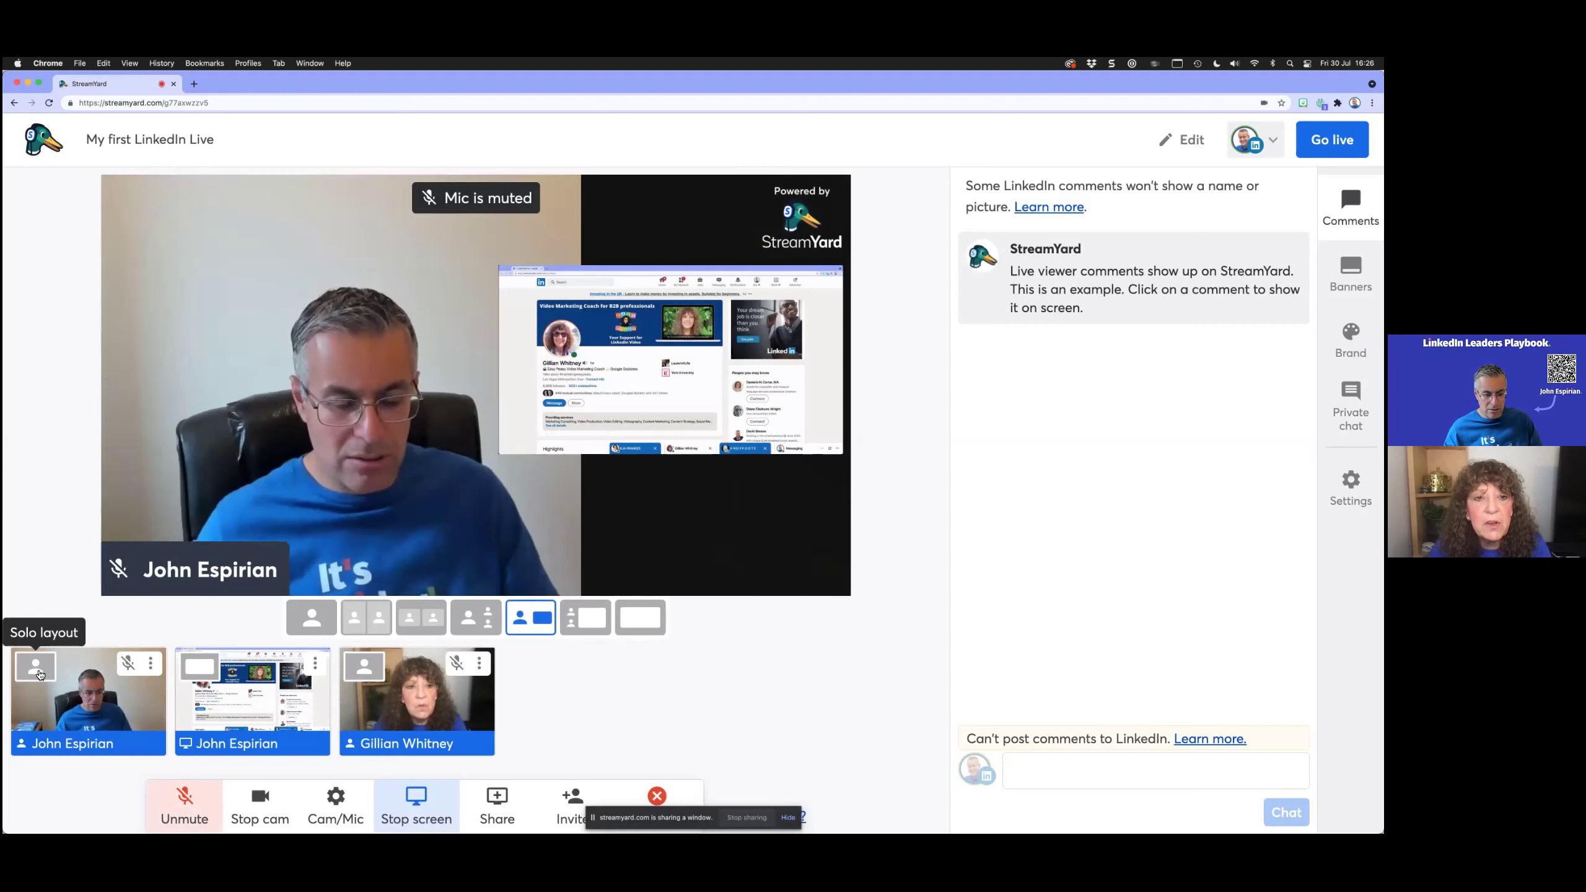
{"action": "left_click", "coordinate": [80, 704]}
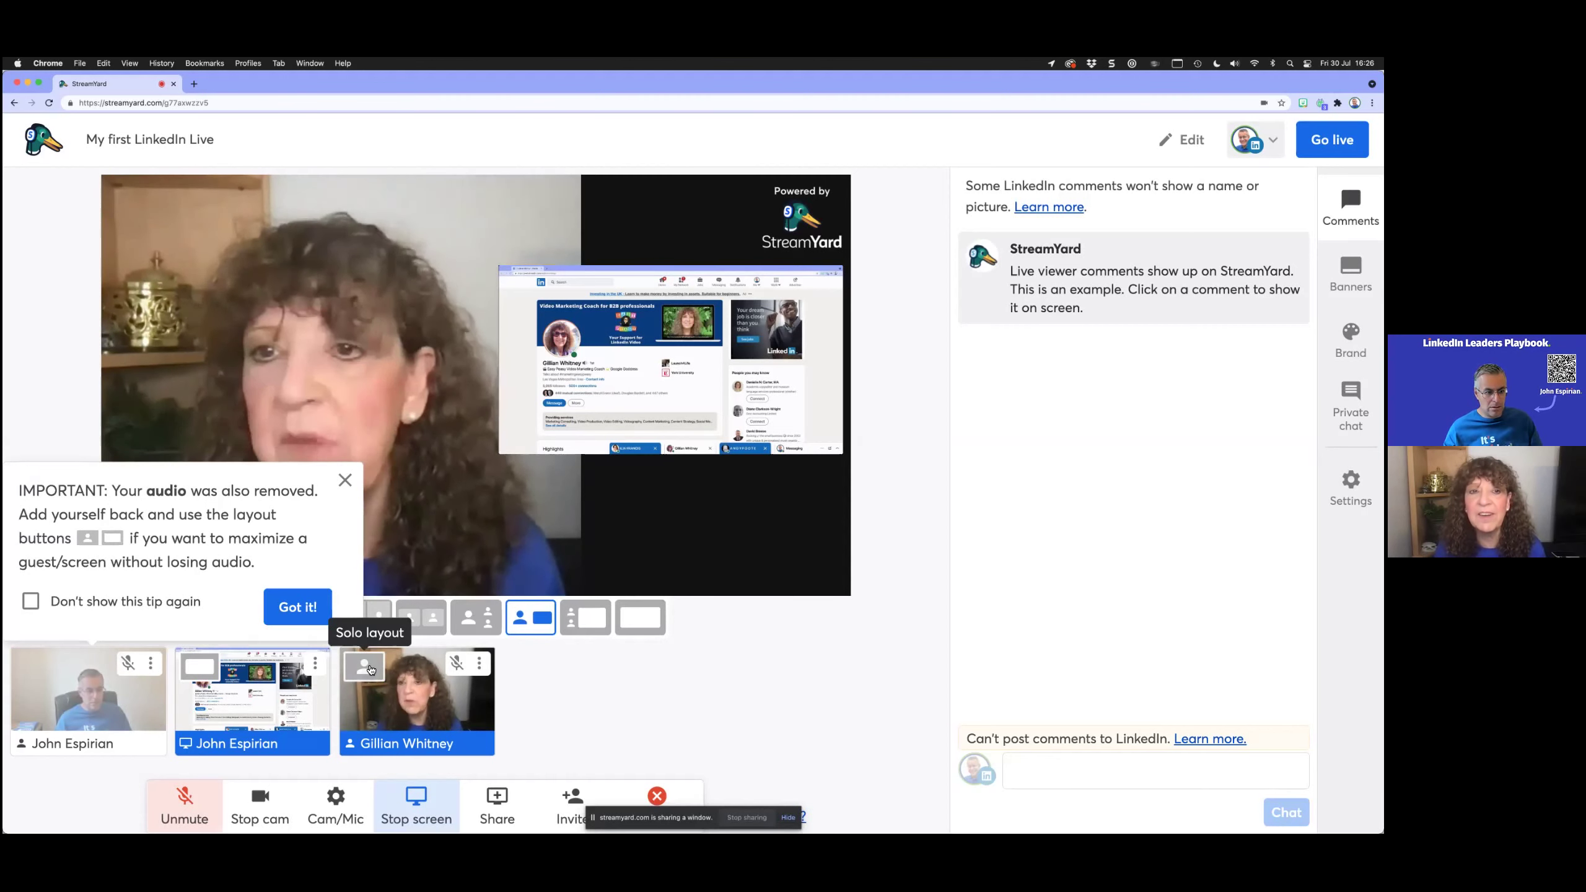
Step: Leave the tip enabled and dismiss the audio-removed tip with Got it!
{"action": "left_click", "coordinate": [181, 603]}
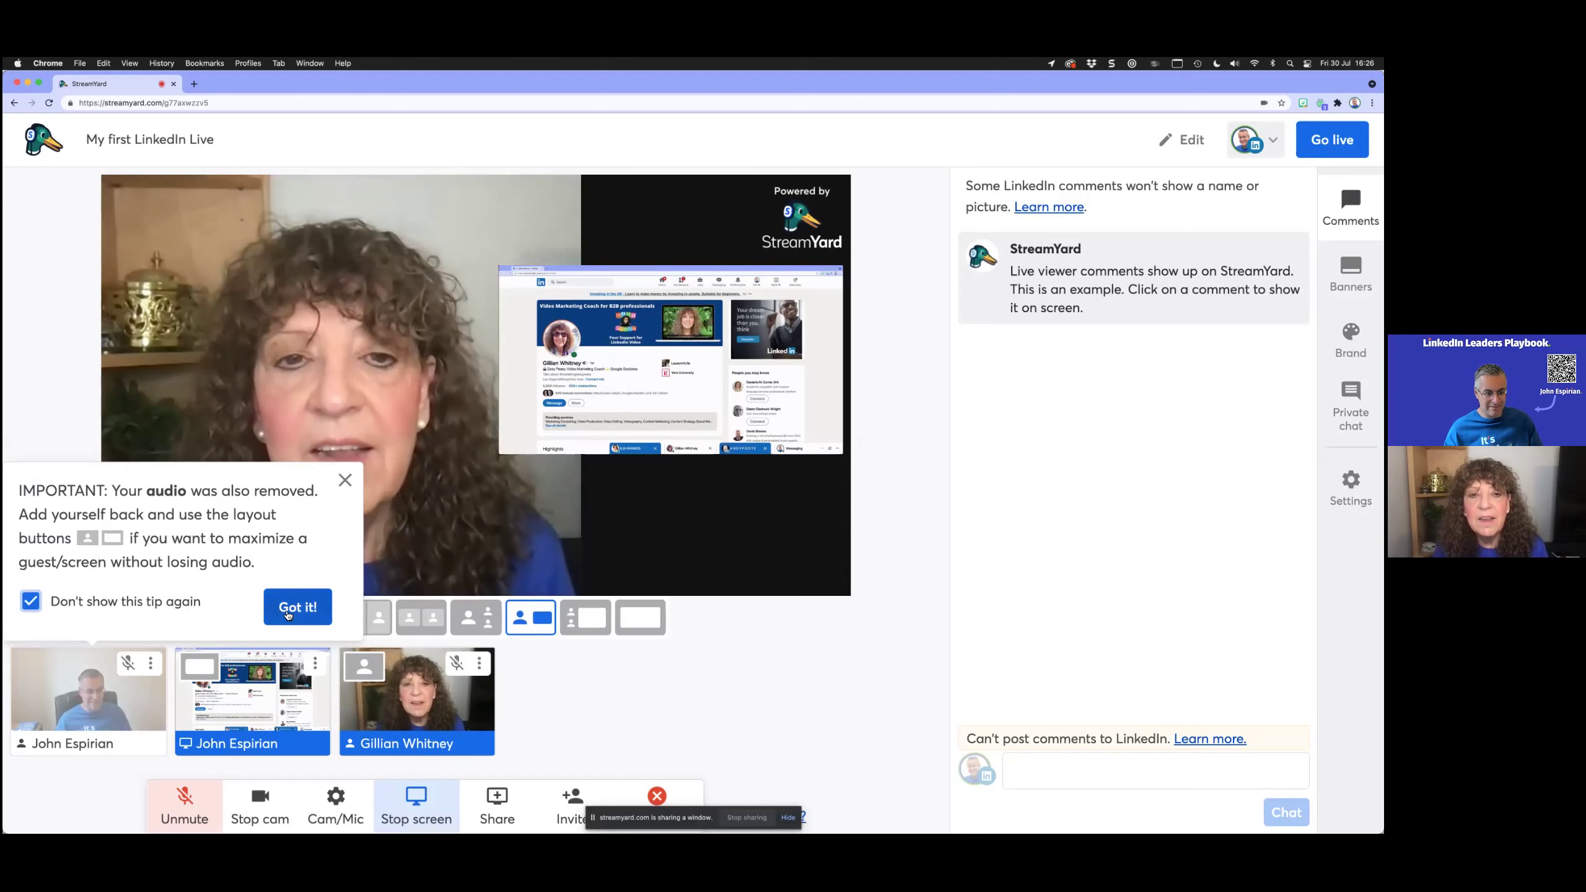
{"action": "left_click", "coordinate": [111, 605]}
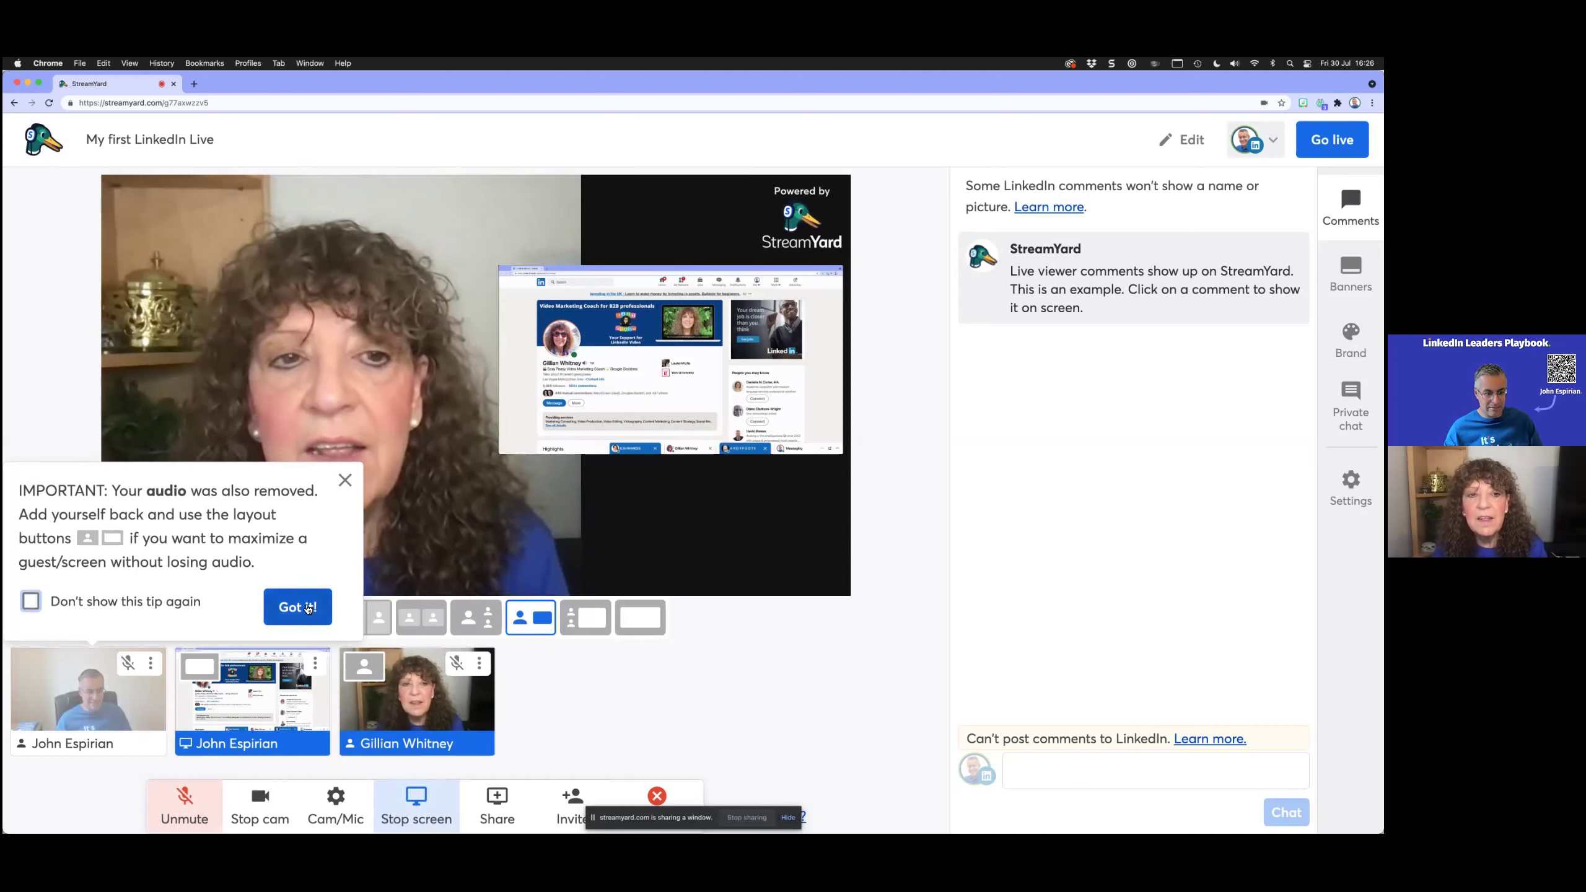
{"action": "left_click", "coordinate": [294, 607]}
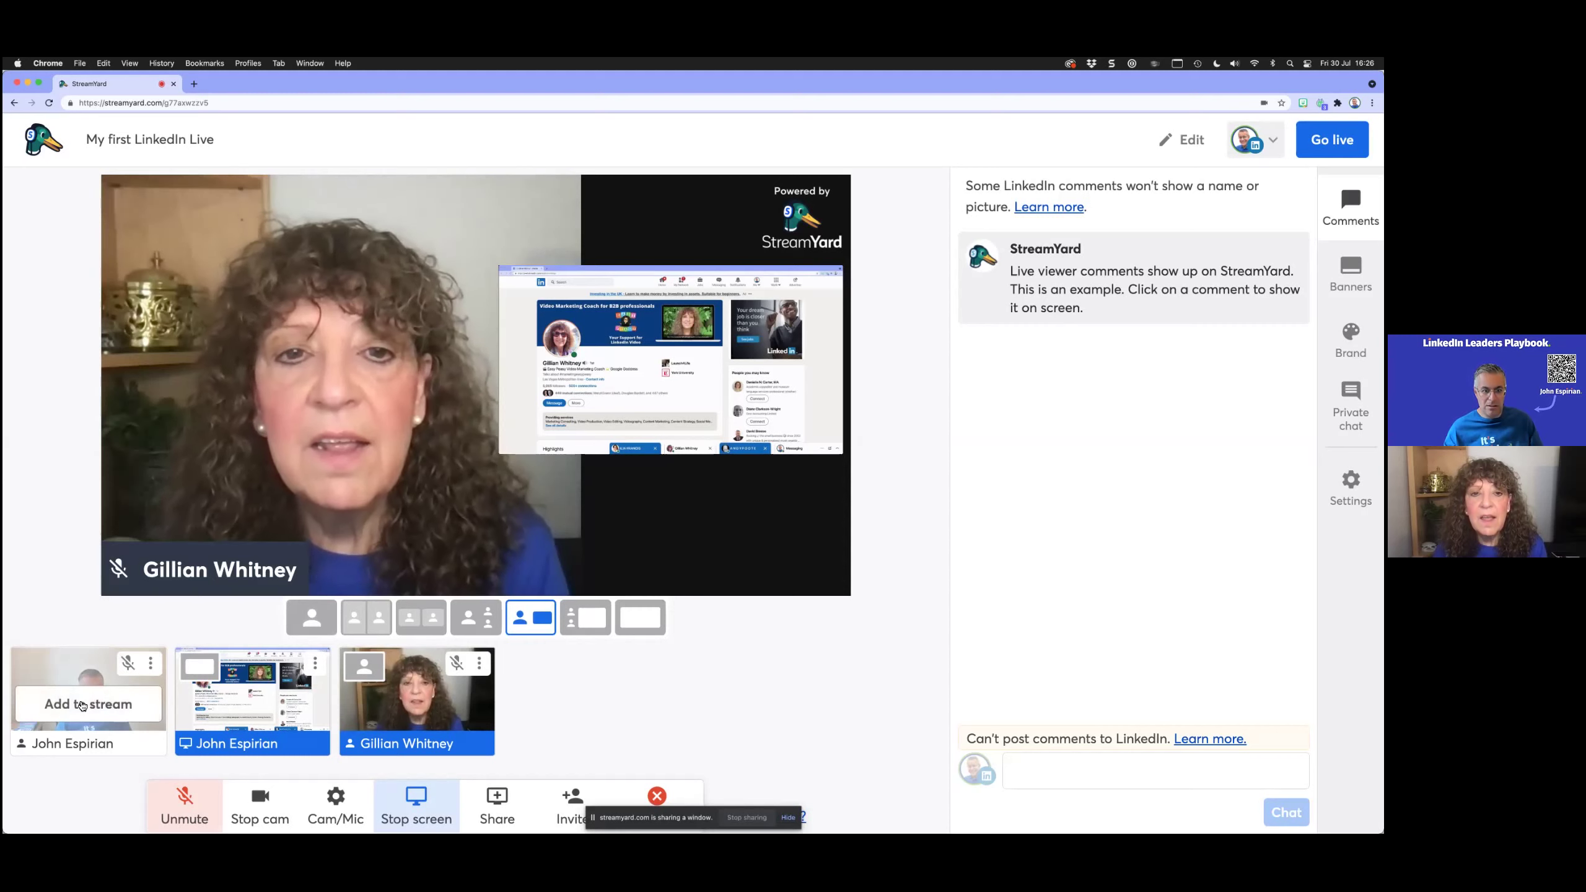
Step: Re-add the host, choose the small side-by-side layout, and drag the guest into the left slot
{"action": "left_click", "coordinate": [82, 704]}
{"action": "left_click", "coordinate": [476, 617]}
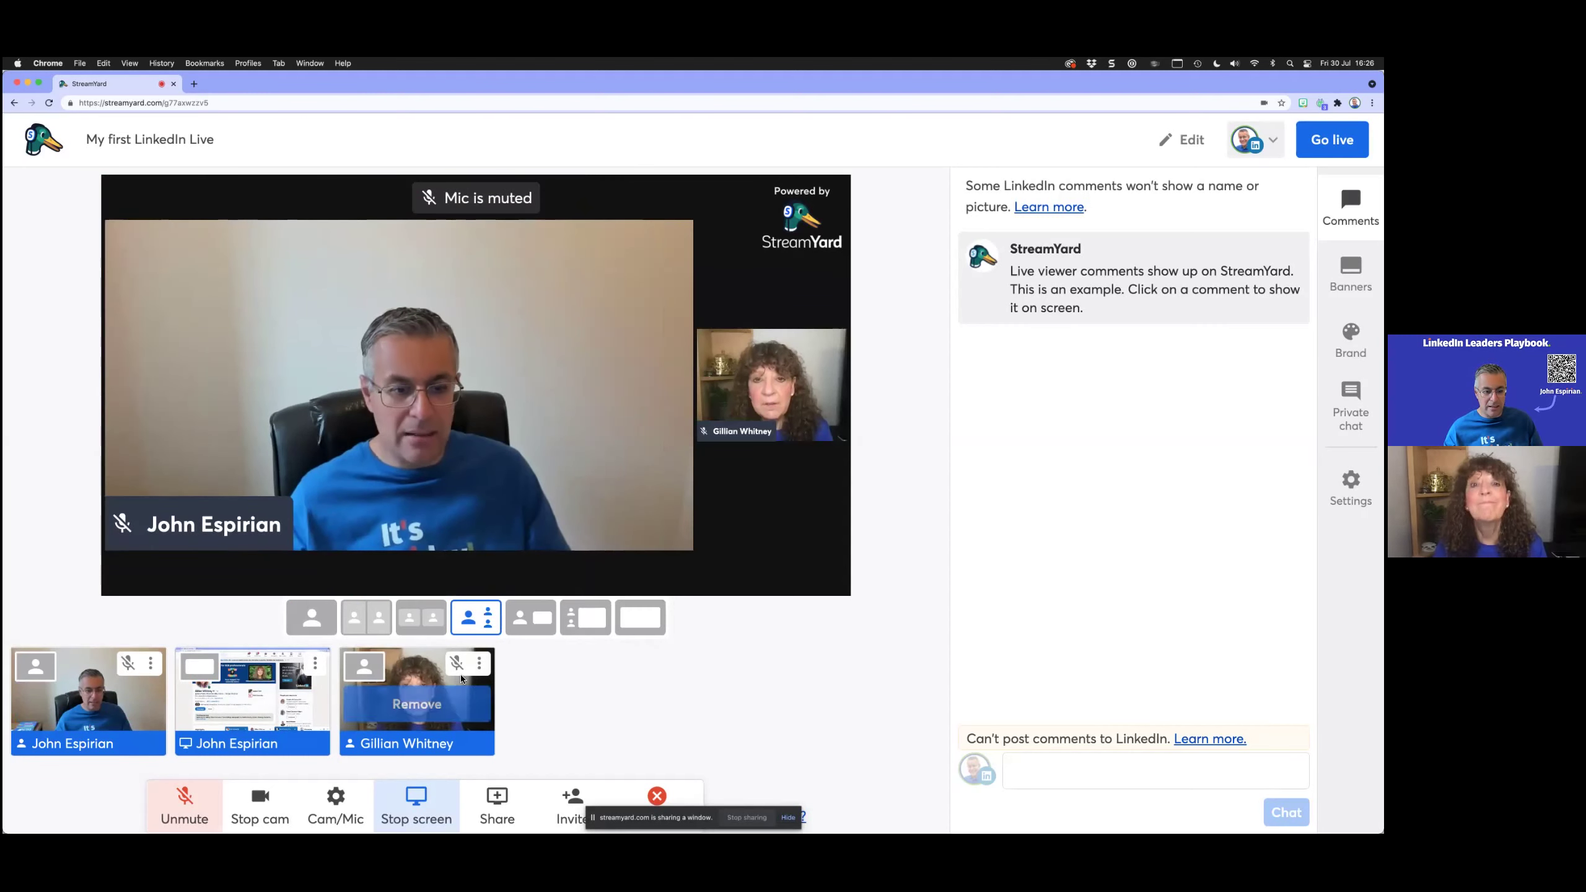
{"action": "left_click", "coordinate": [355, 625]}
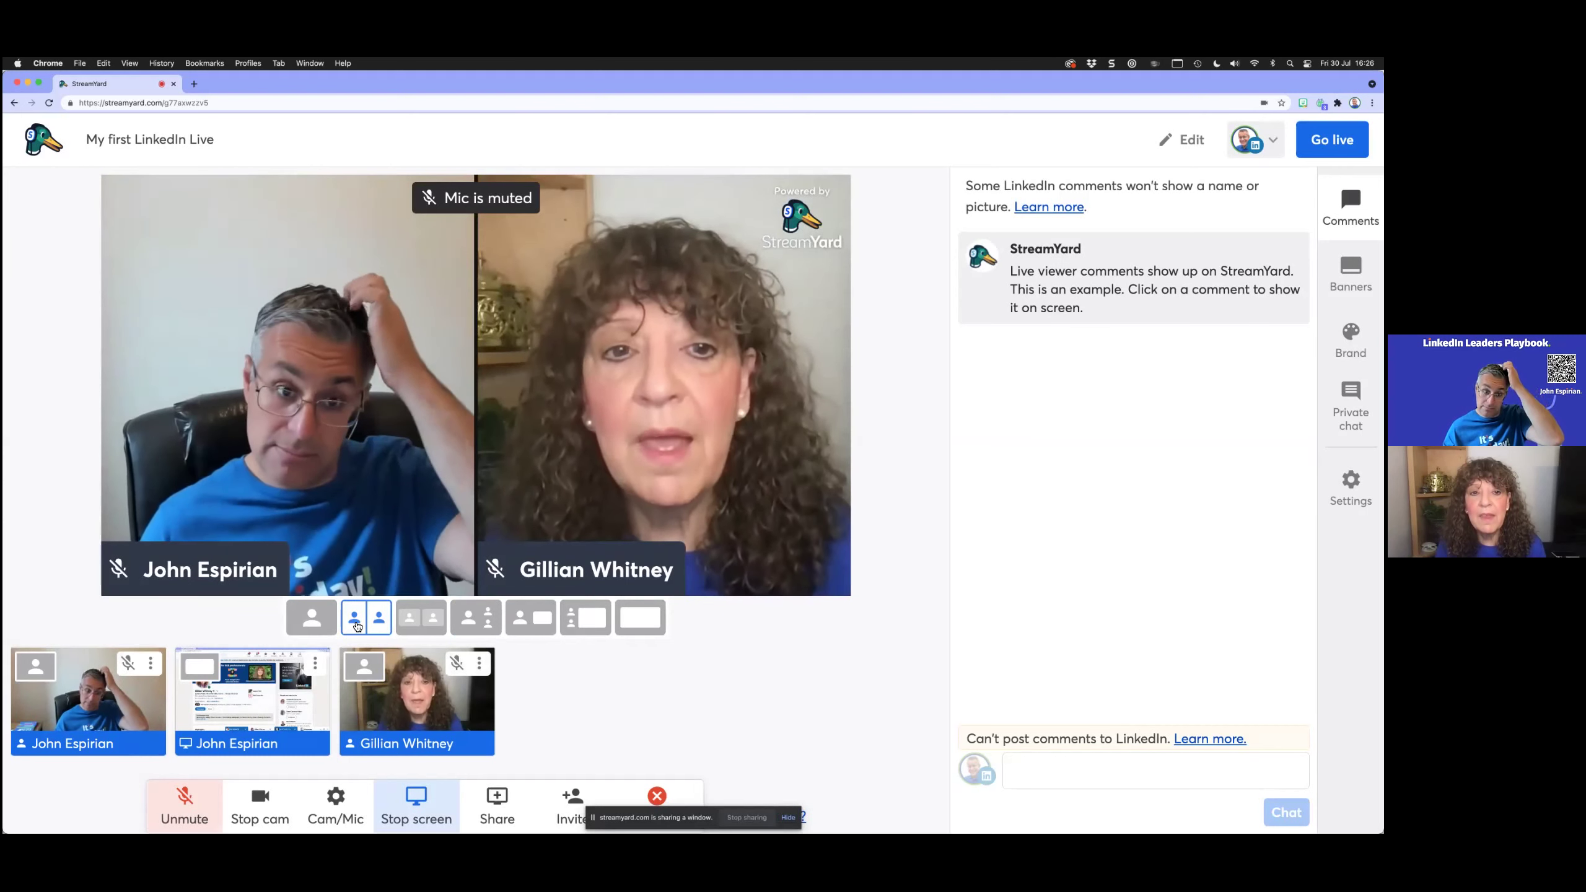
{"action": "left_click", "coordinate": [410, 624]}
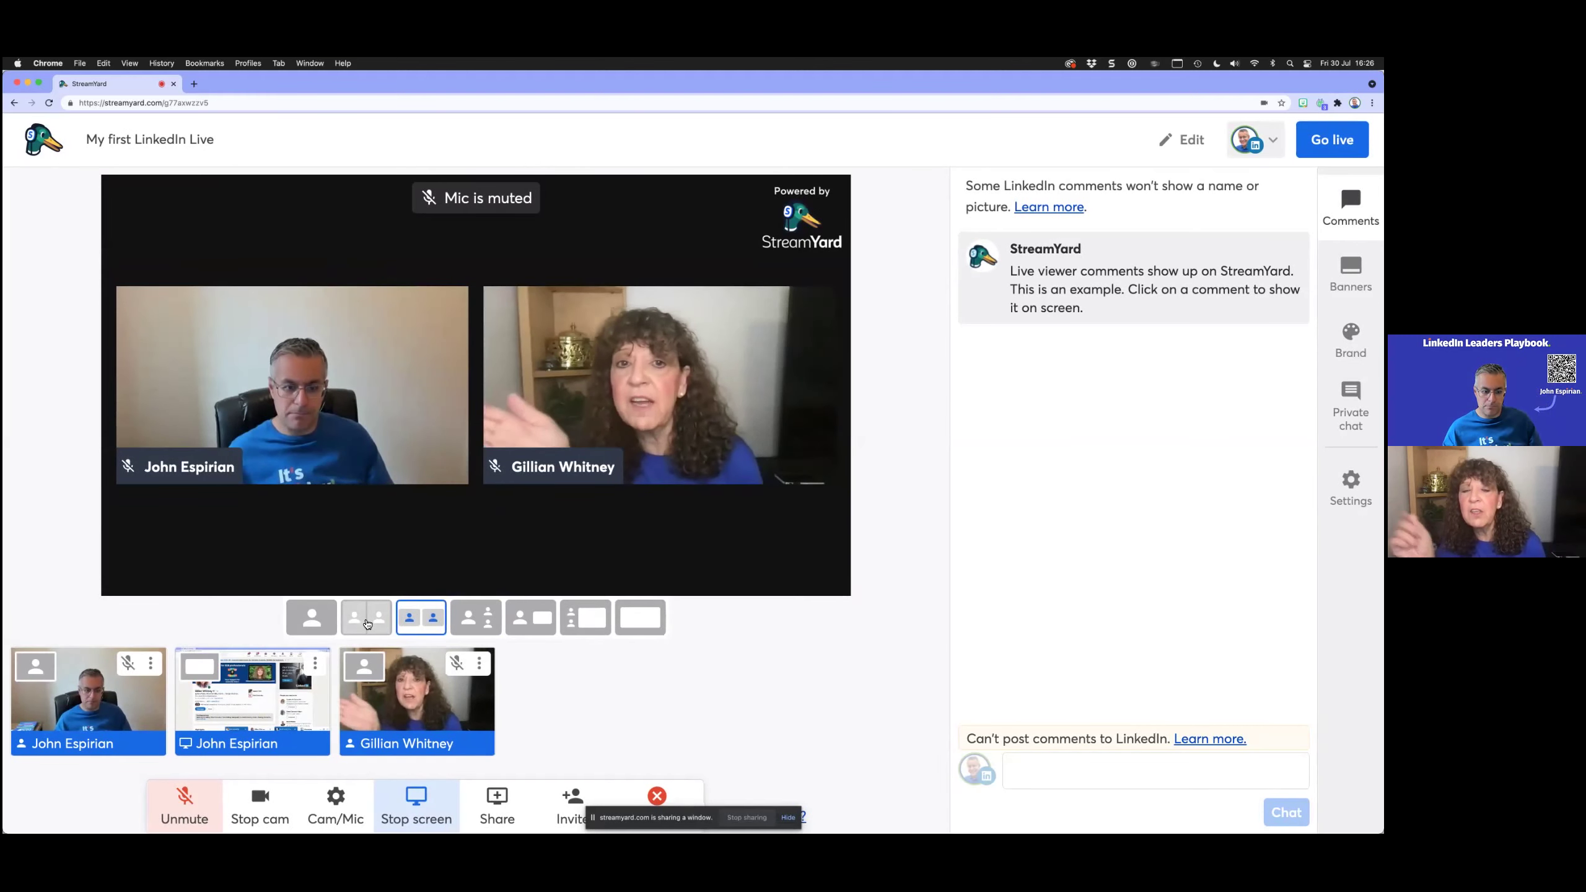
{"action": "mouse_move", "coordinate": [428, 673]}
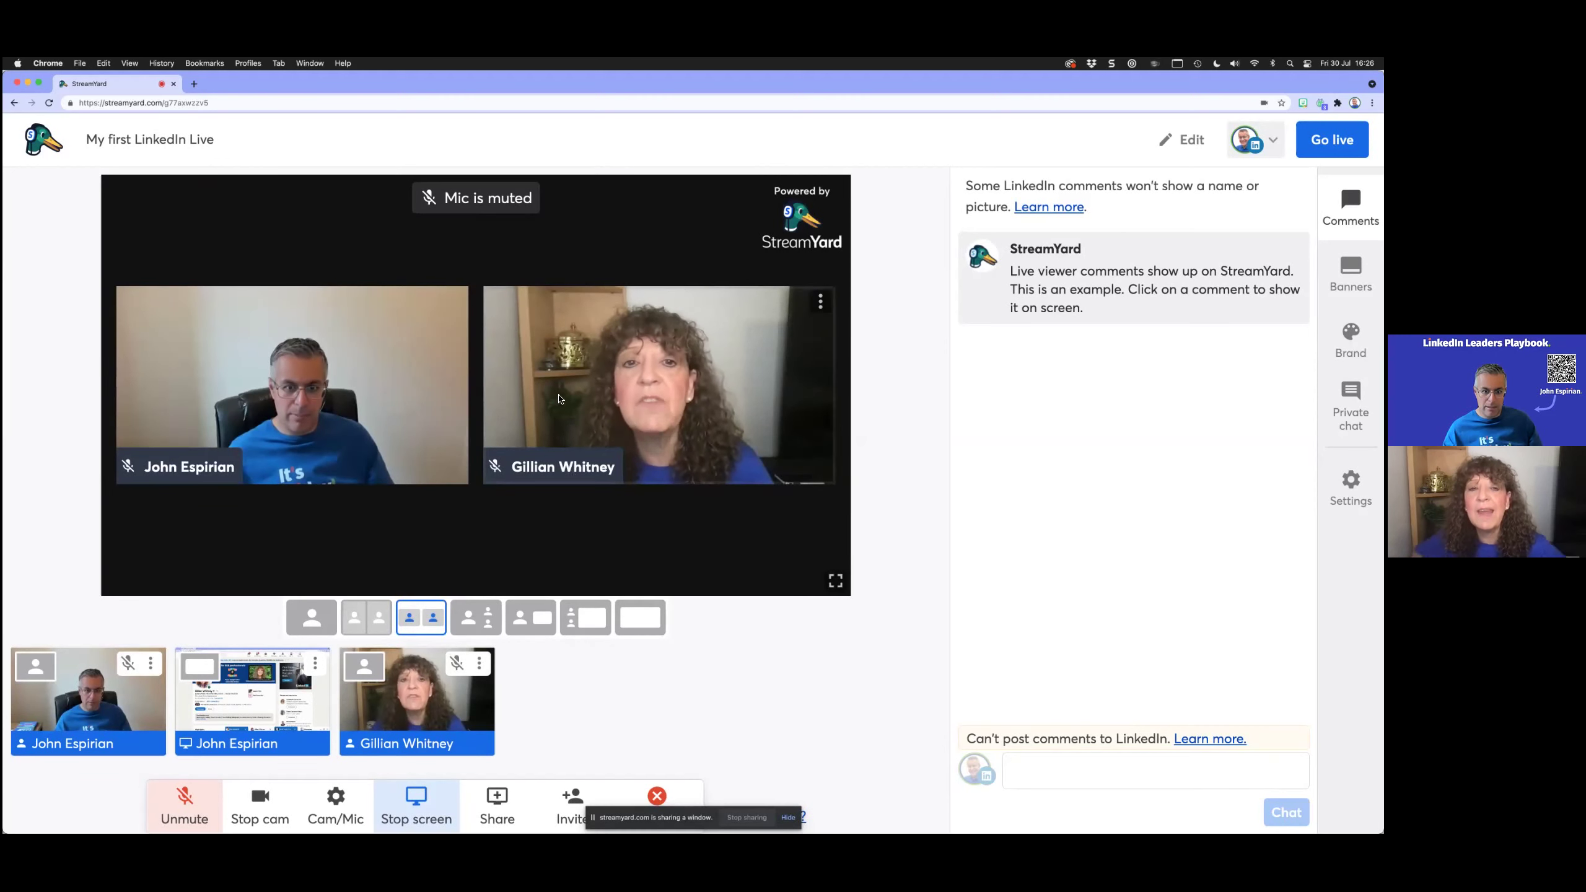
{"action": "left_click_drag", "start_coordinate": [394, 733], "coordinate": [407, 398]}
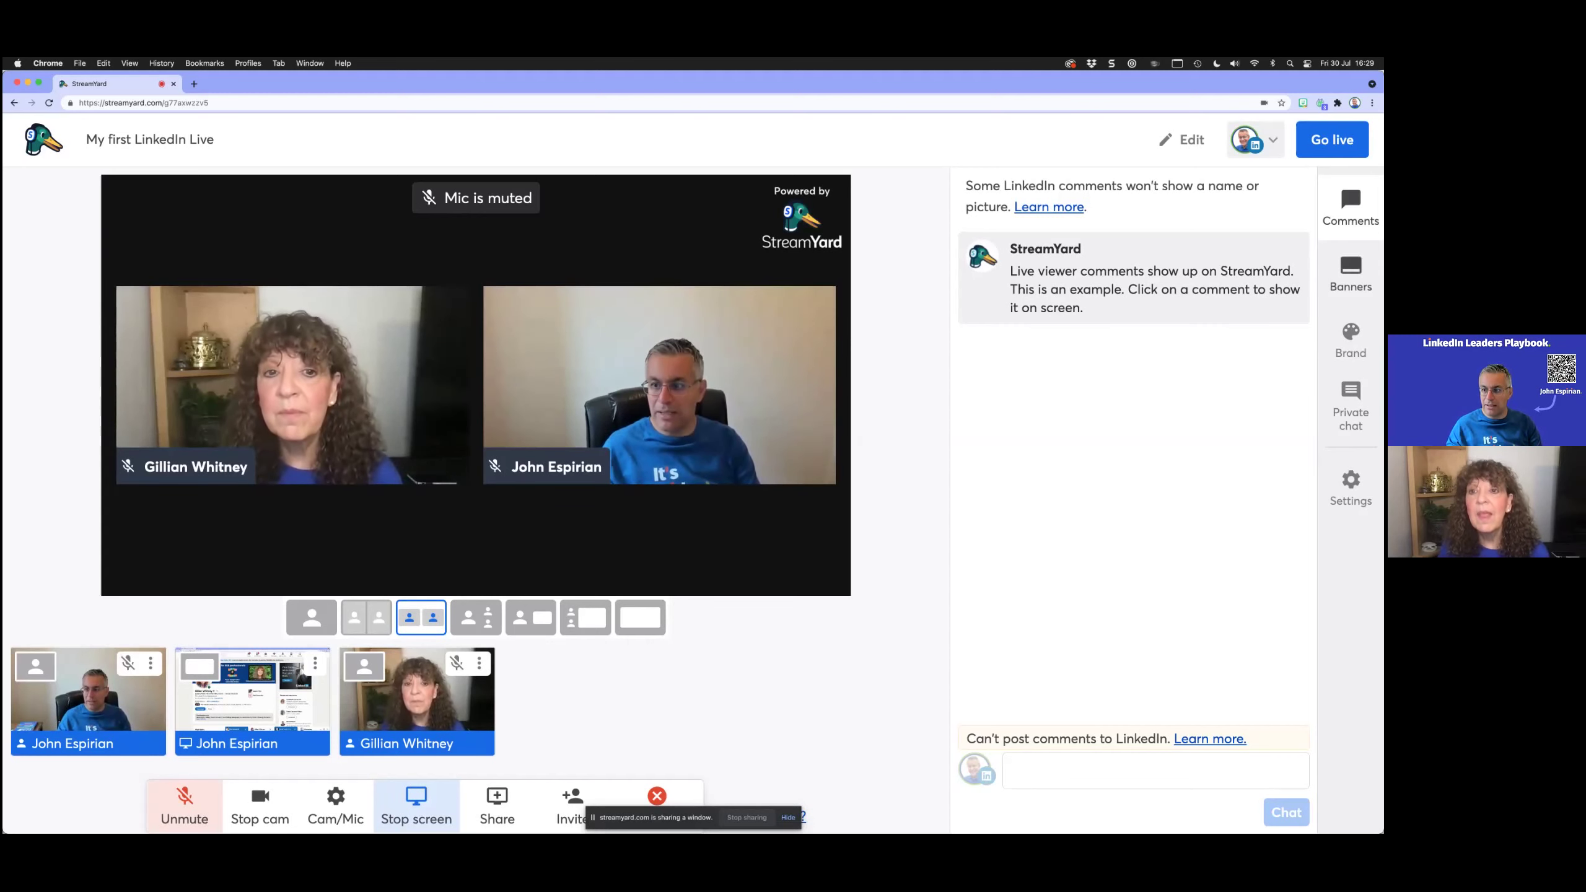
Step: Show the first example banner from the Banners sidebar list on the broadcast
{"action": "left_click", "coordinate": [1350, 272]}
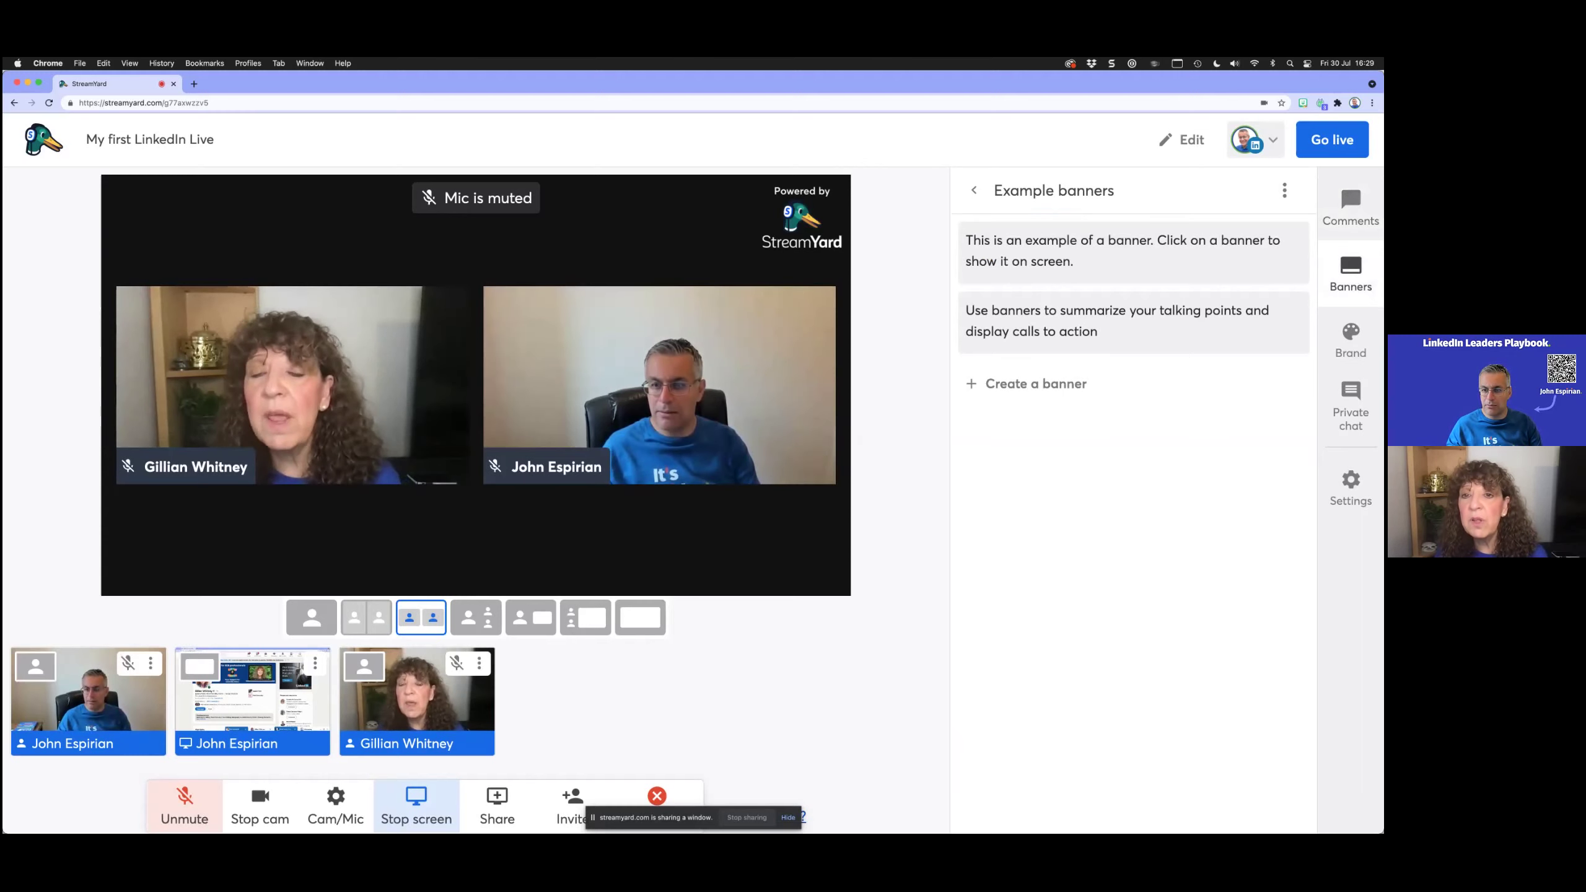
{"action": "mouse_move", "coordinate": [1131, 323]}
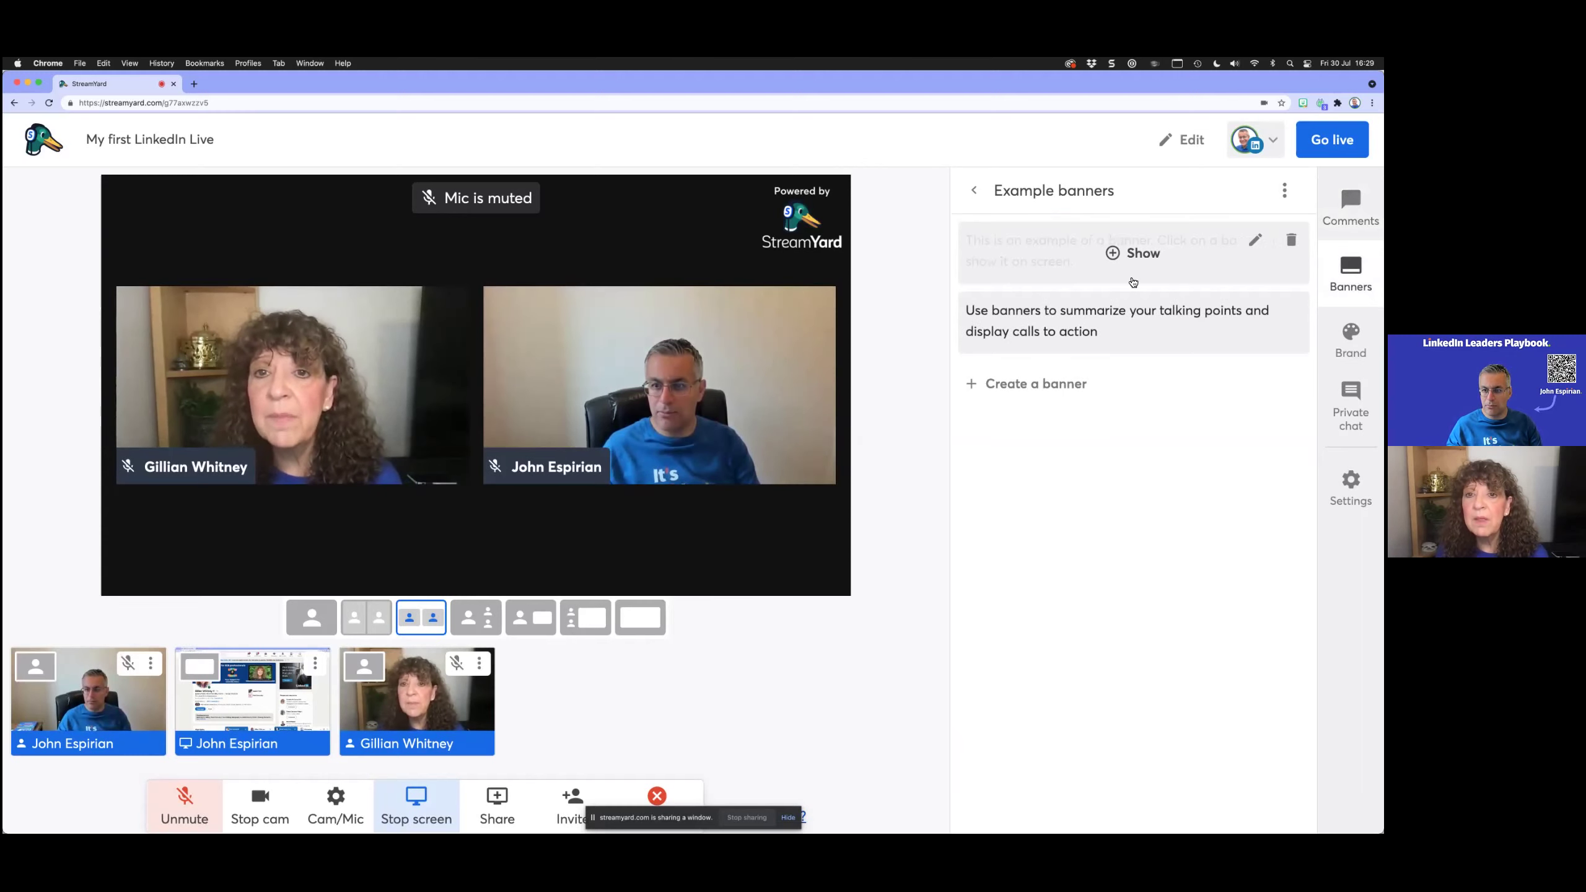
{"action": "left_click", "coordinate": [1133, 282]}
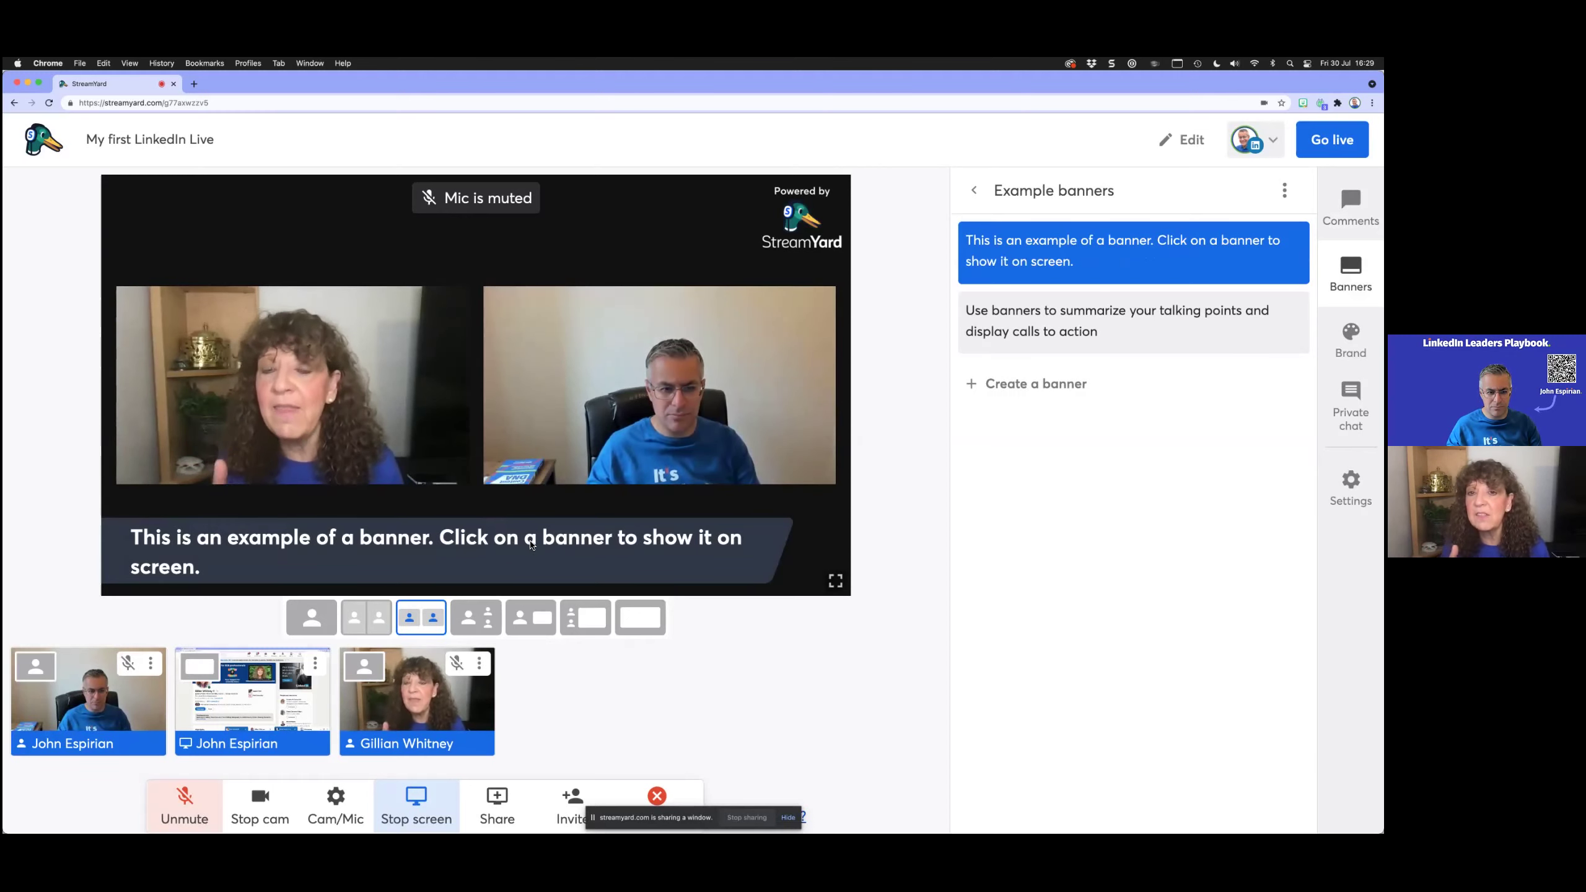
{"action": "mouse_move", "coordinate": [1168, 260]}
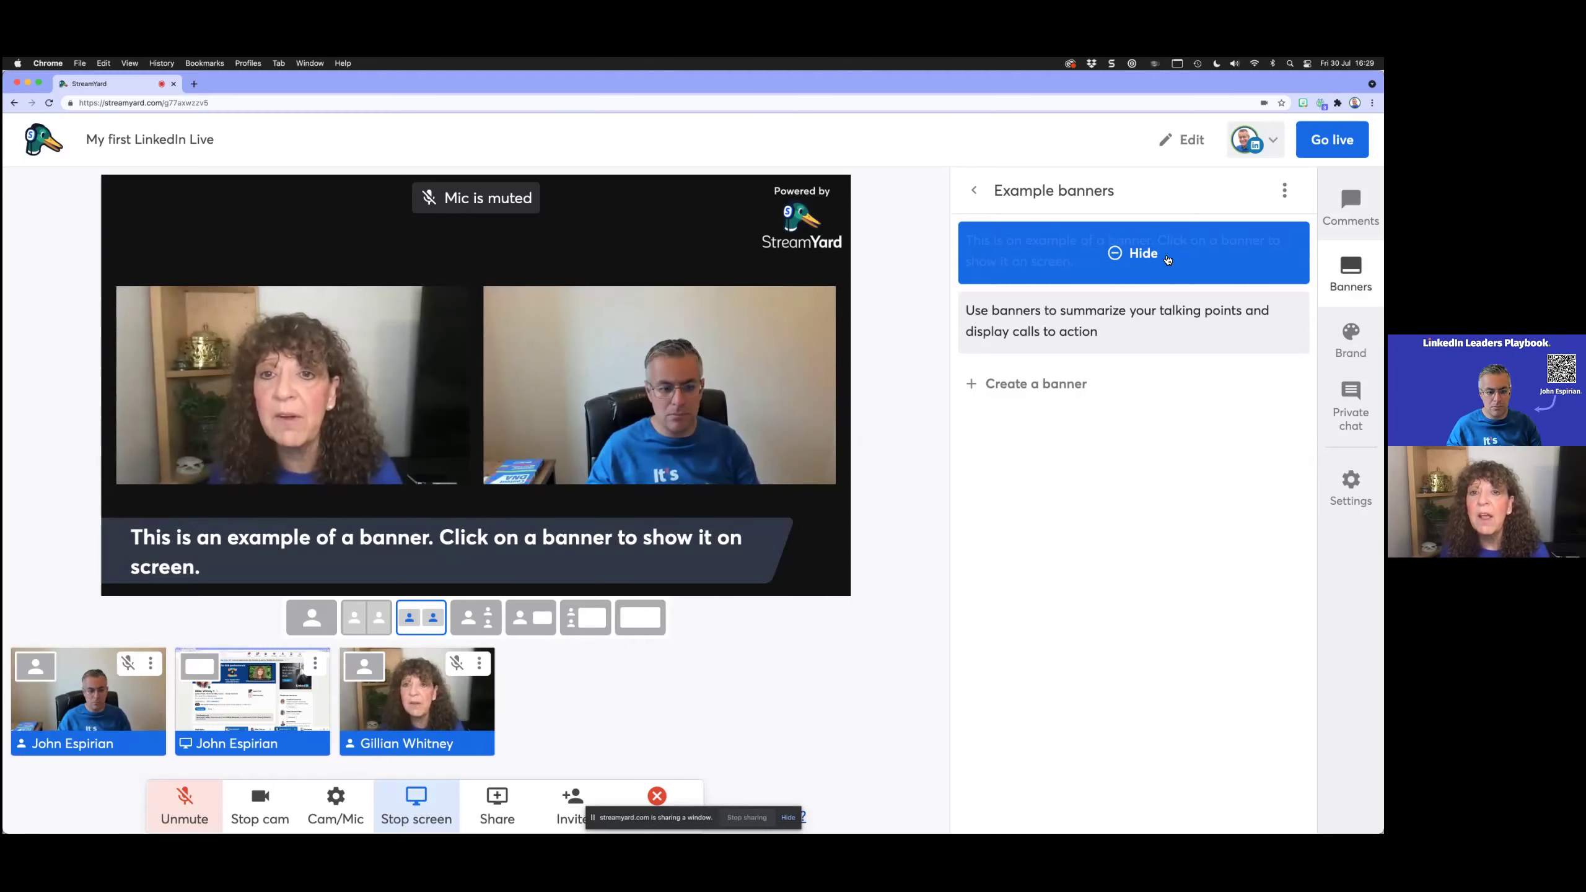
Step: Create a new banner reading 'Learning out loud with' followed by the guest's name
{"action": "left_click", "coordinate": [1066, 393]}
{"action": "type", "text": "L"}
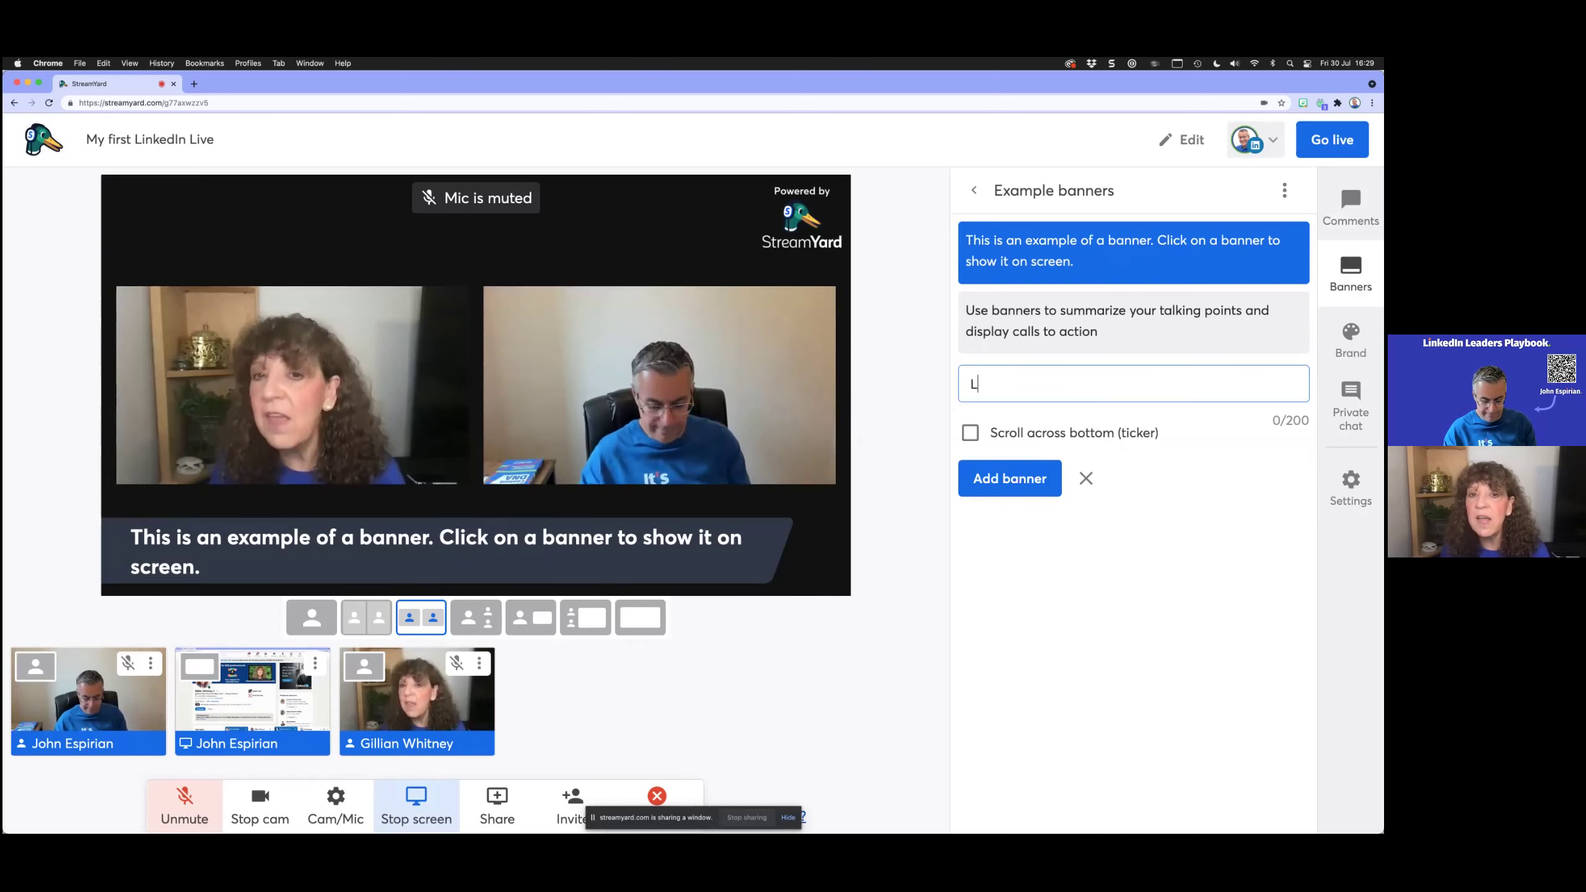
{"action": "type", "text": "earning out loud with "}
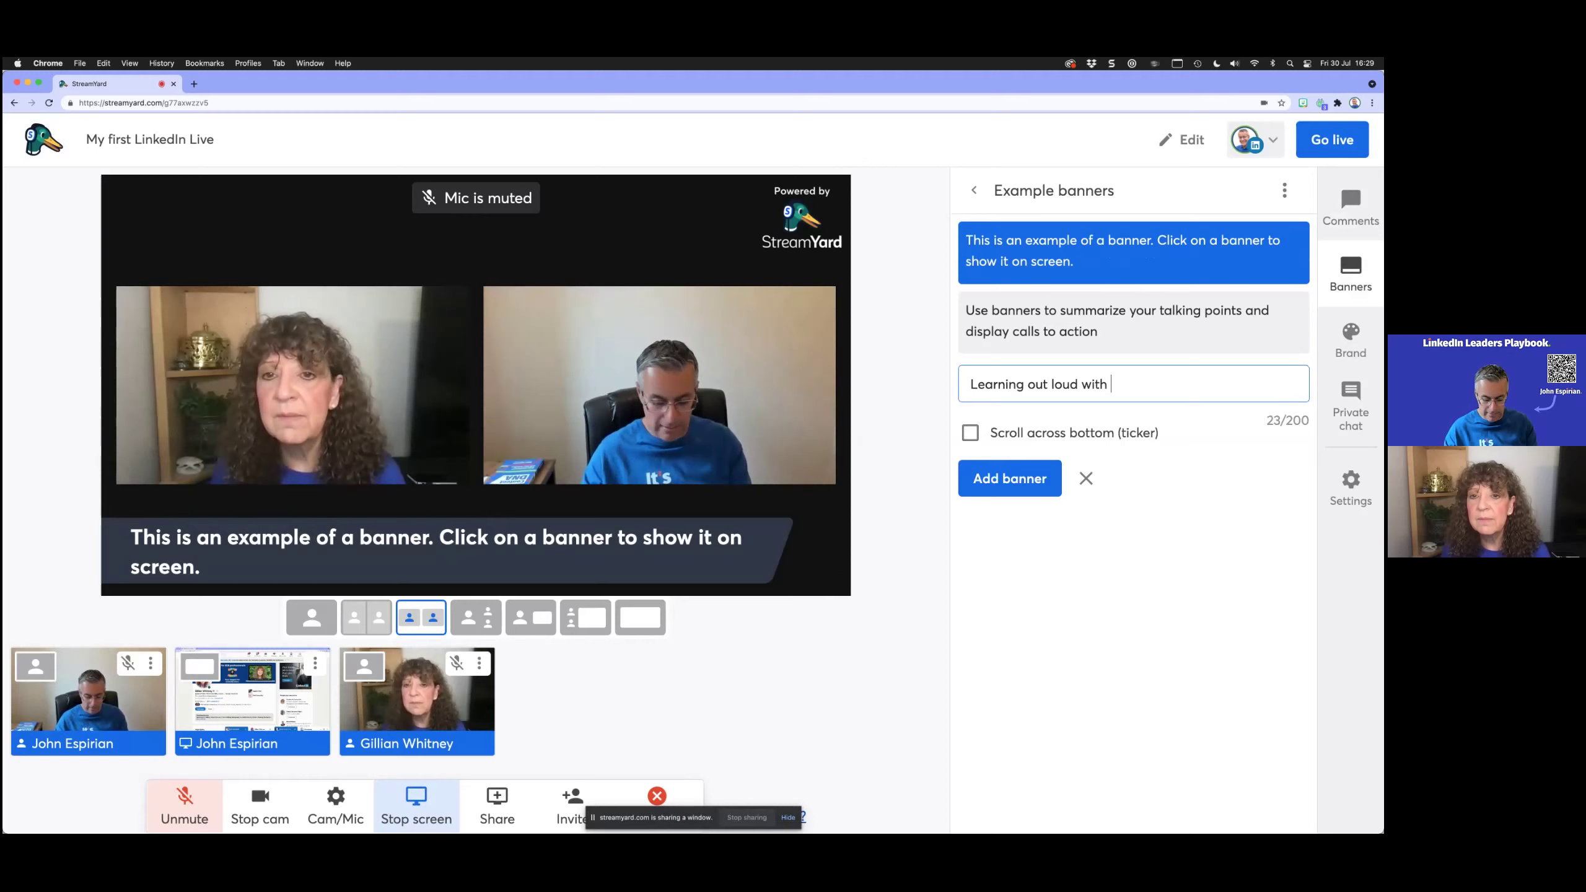
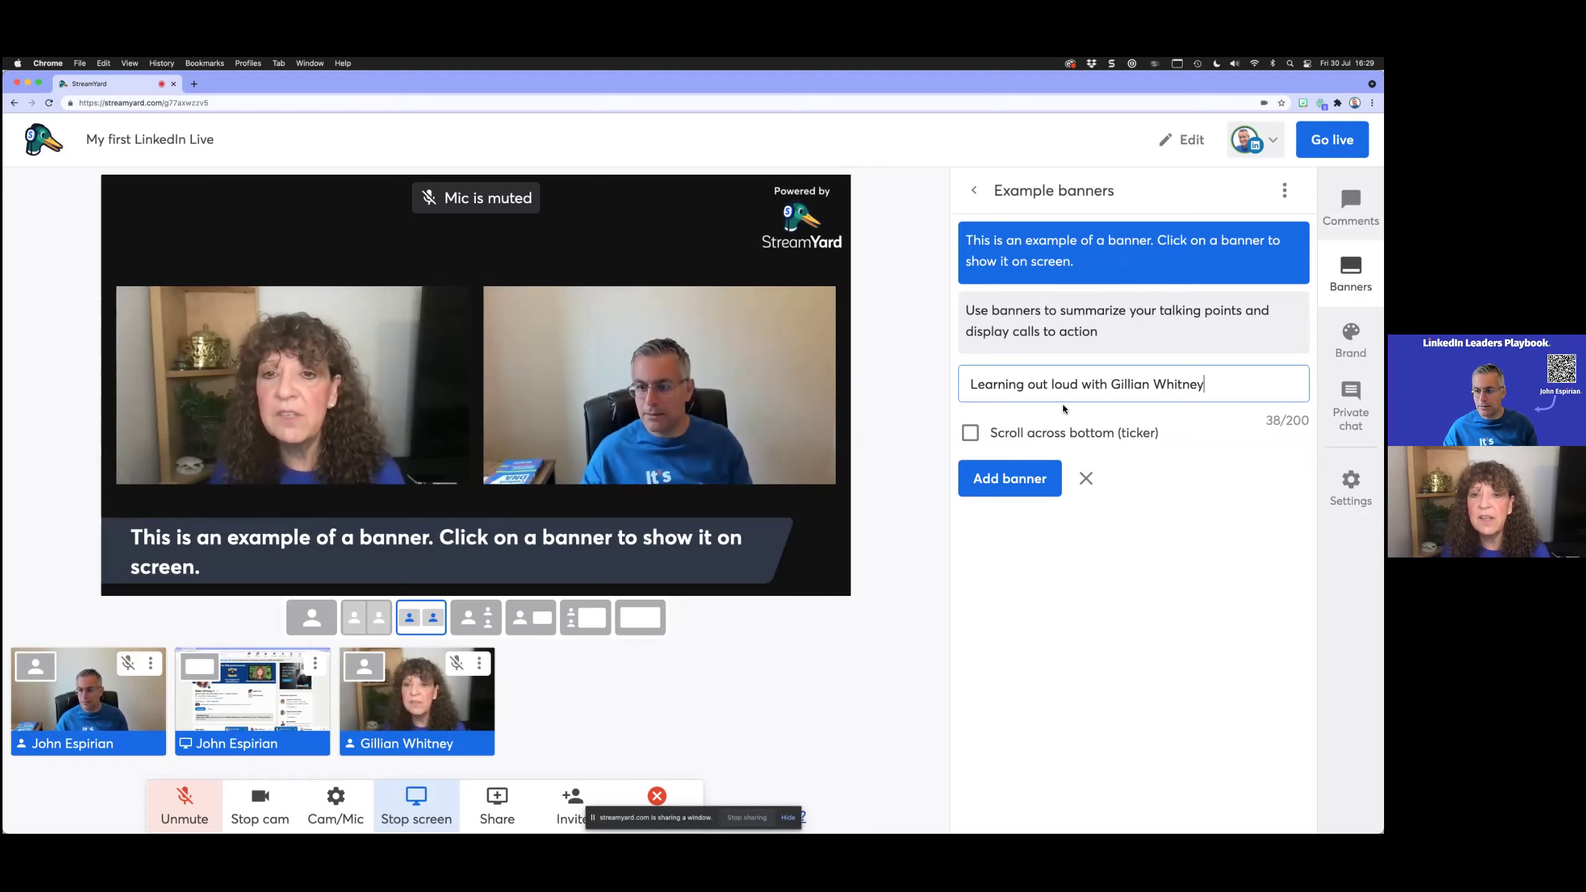
{"action": "left_click", "coordinate": [1024, 478]}
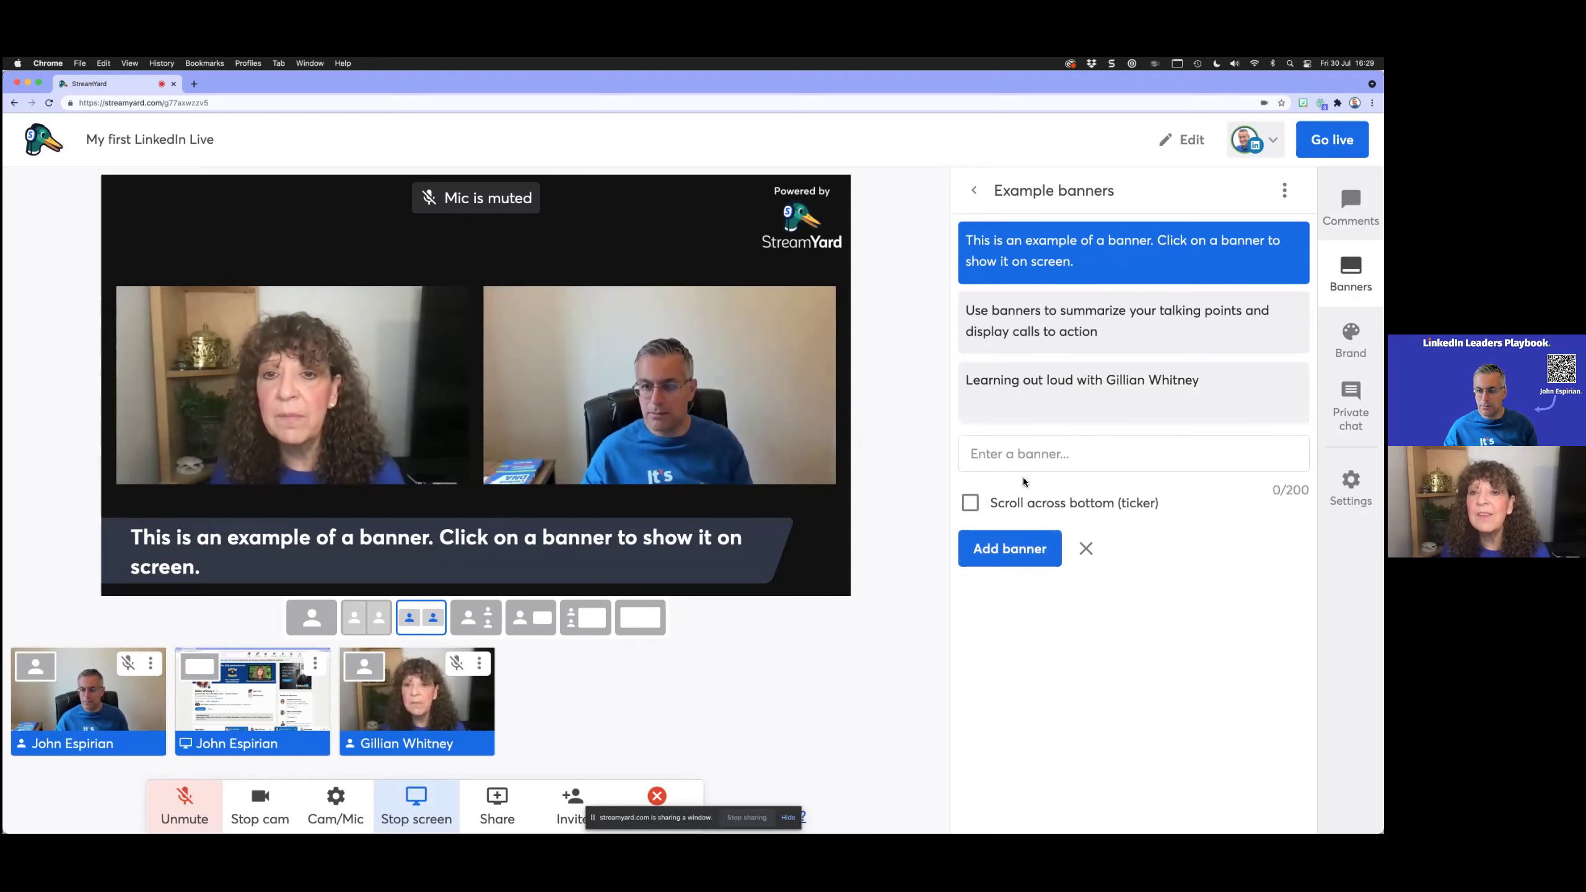
Step: Replace the example banner on stream with the new name banner, then hide it
{"action": "mouse_move", "coordinate": [1048, 394]}
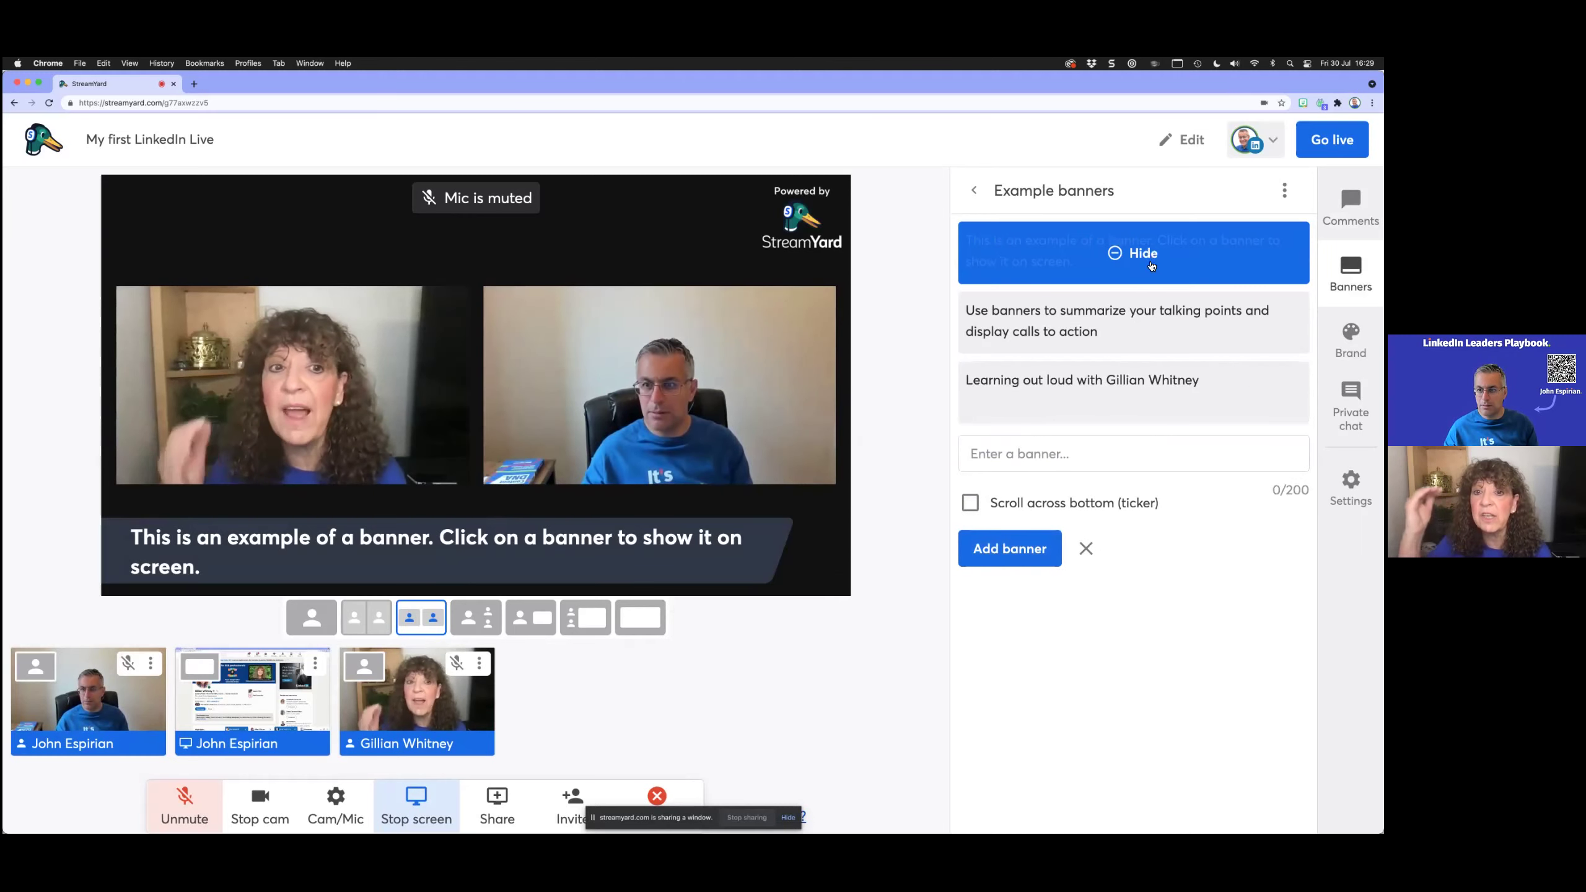
{"action": "left_click", "coordinate": [1148, 273]}
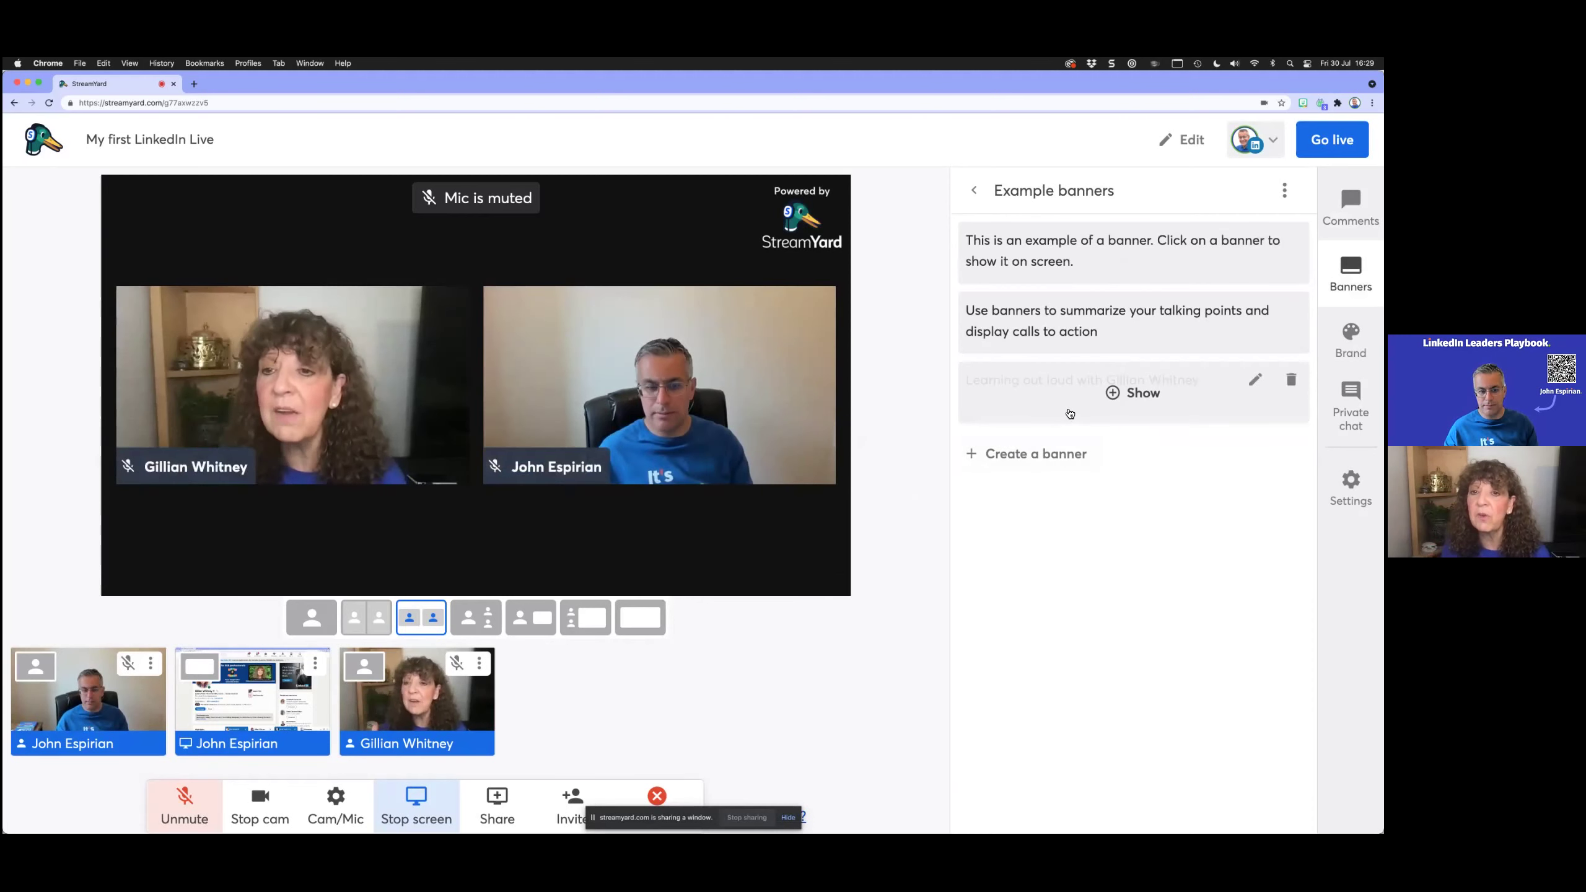
{"action": "left_click", "coordinate": [1069, 413]}
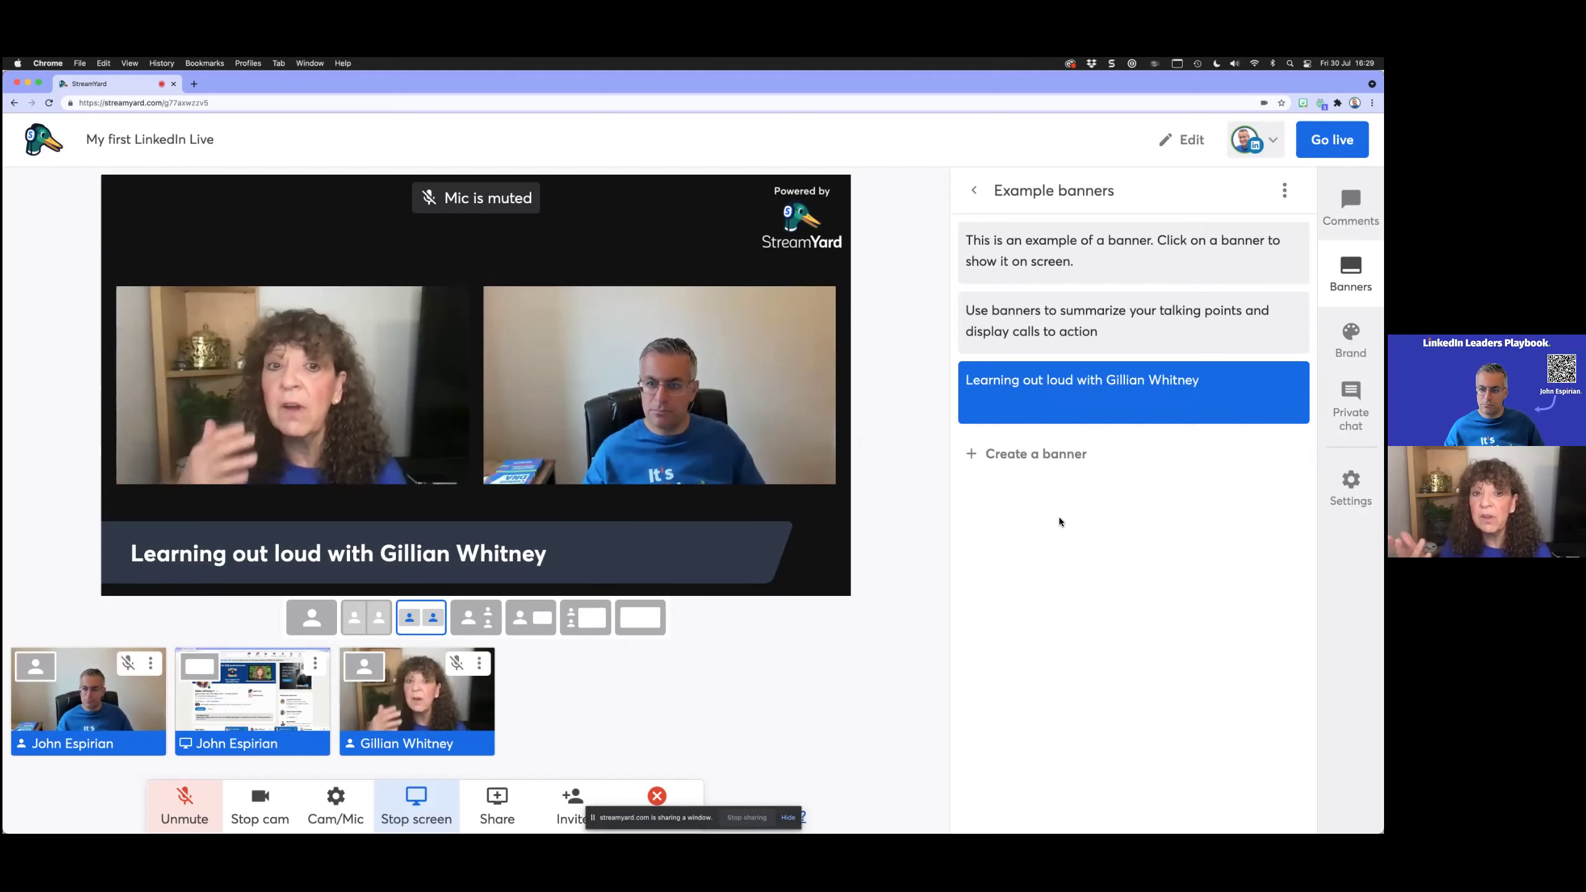
{"action": "mouse_move", "coordinate": [1134, 392]}
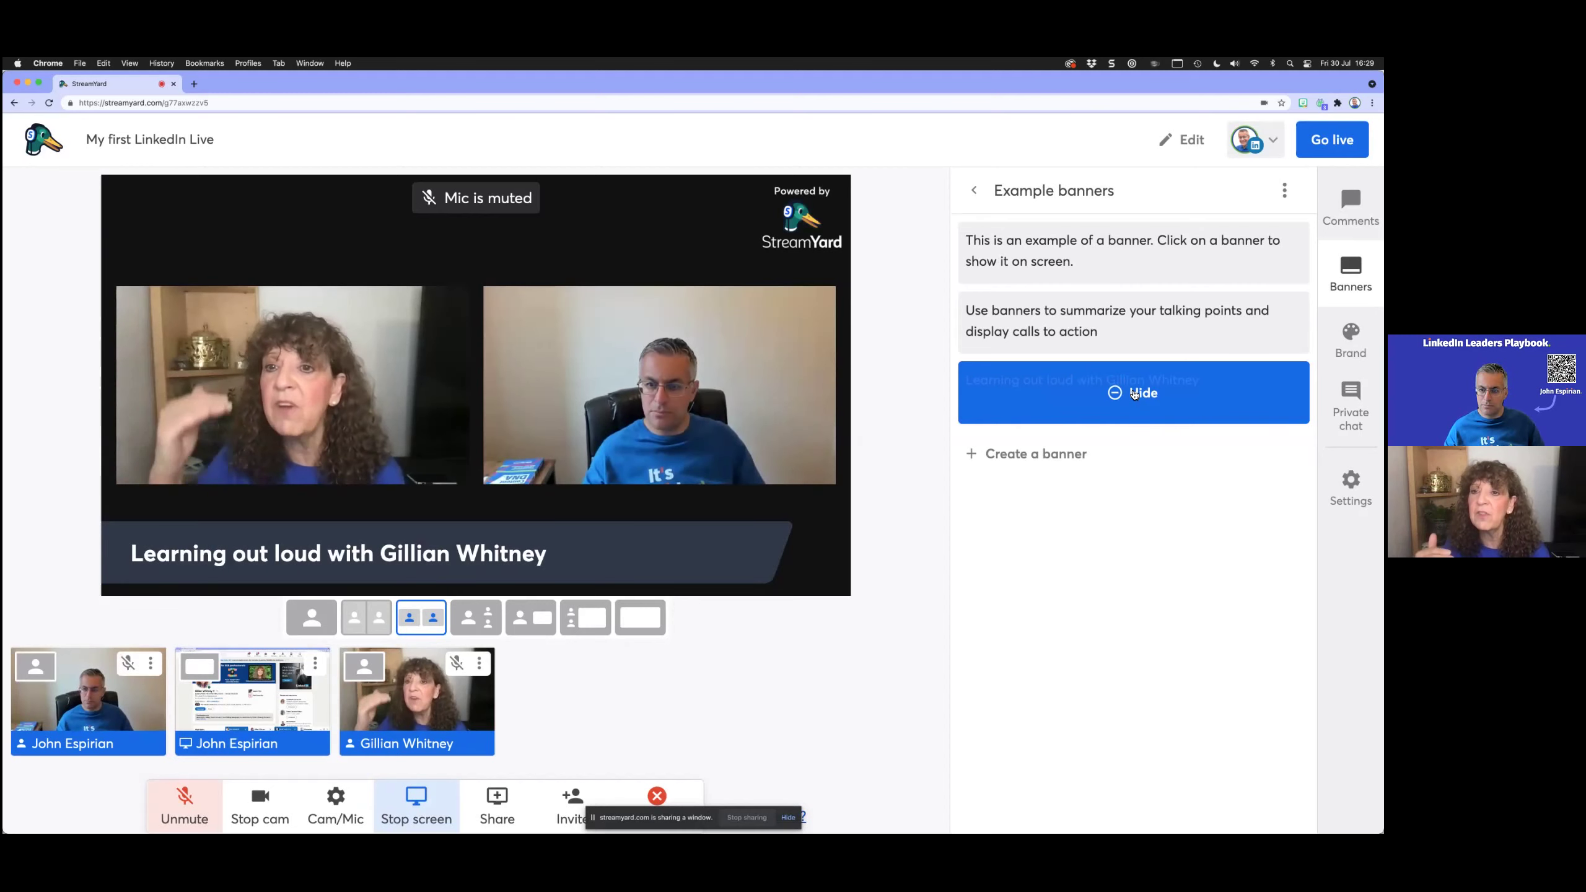
{"action": "left_click", "coordinate": [1134, 392]}
Step: Paste extra text onto the end of the name banner, save it, and show it
{"action": "left_click", "coordinate": [1253, 379]}
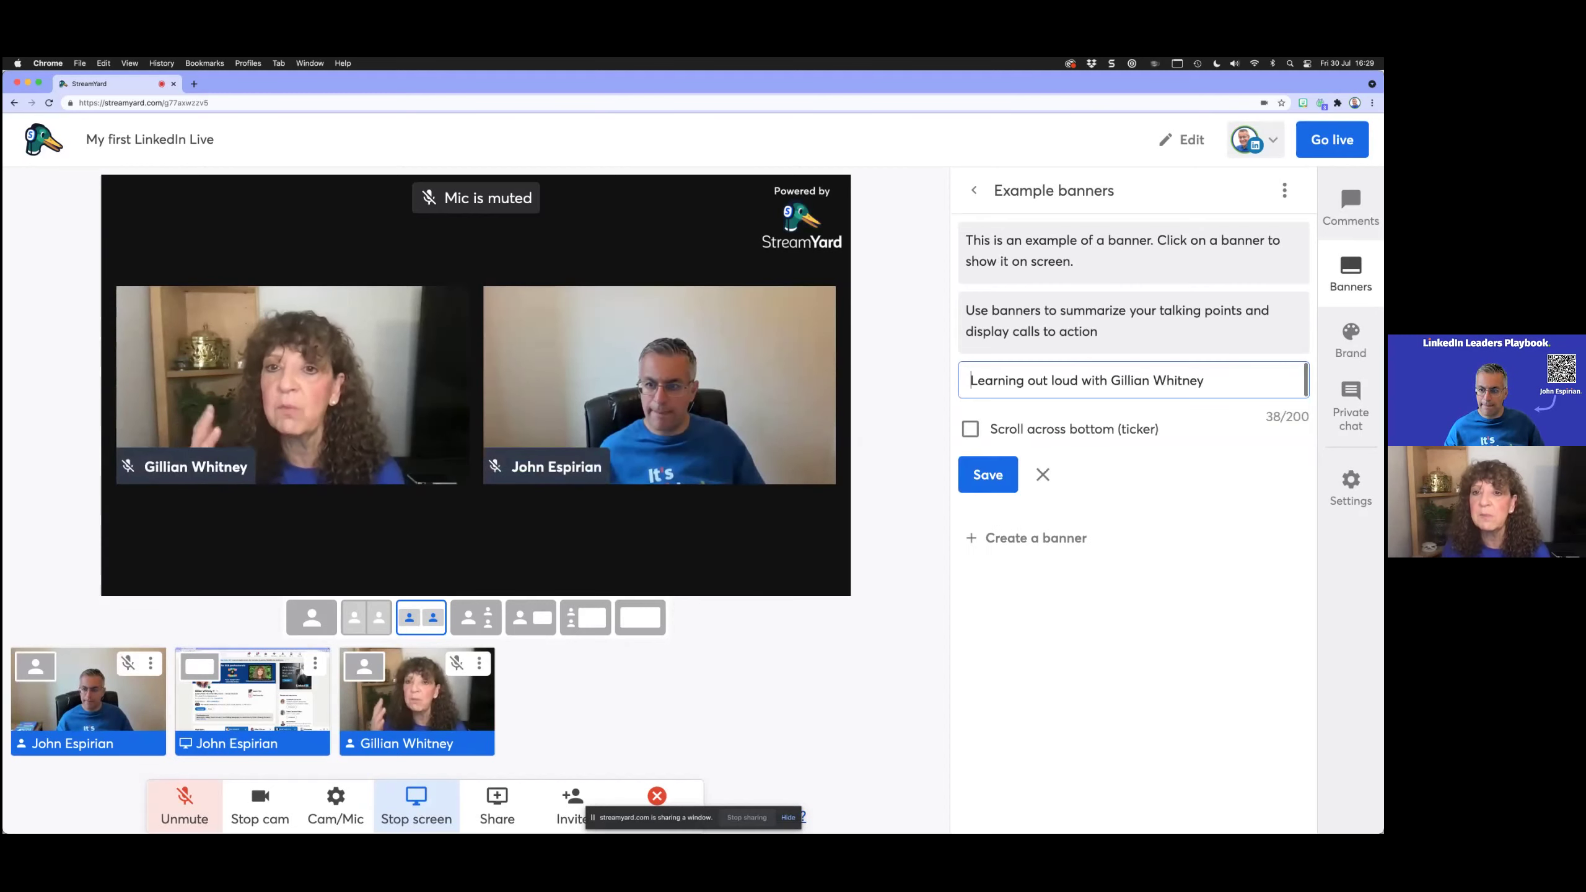
{"action": "type", "text": "🟦🟩🟧"}
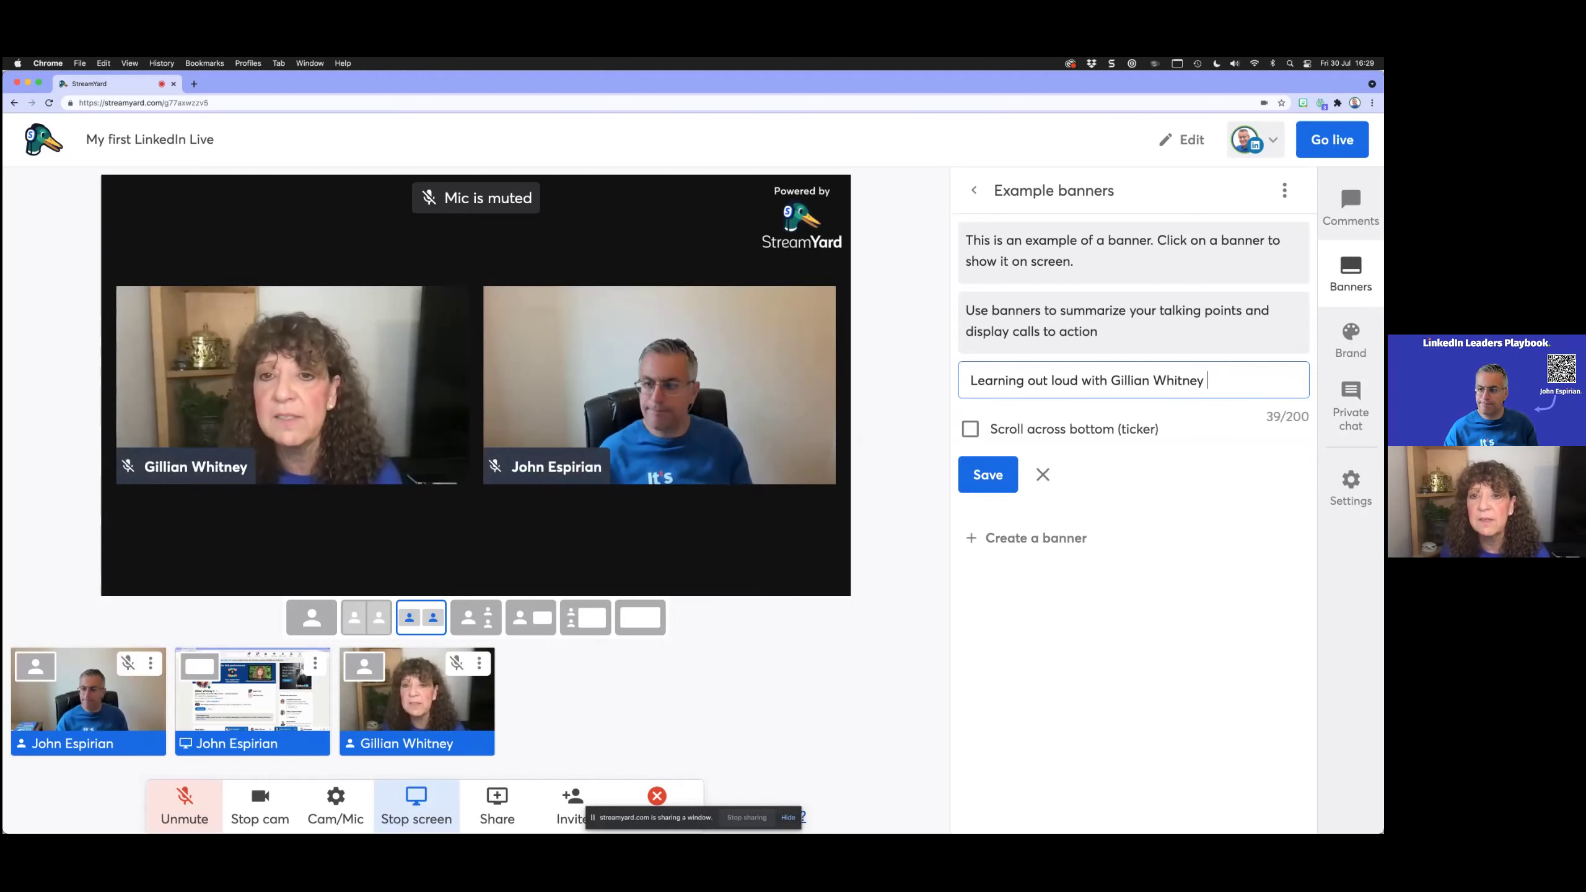
{"action": "key", "text": "Return"}
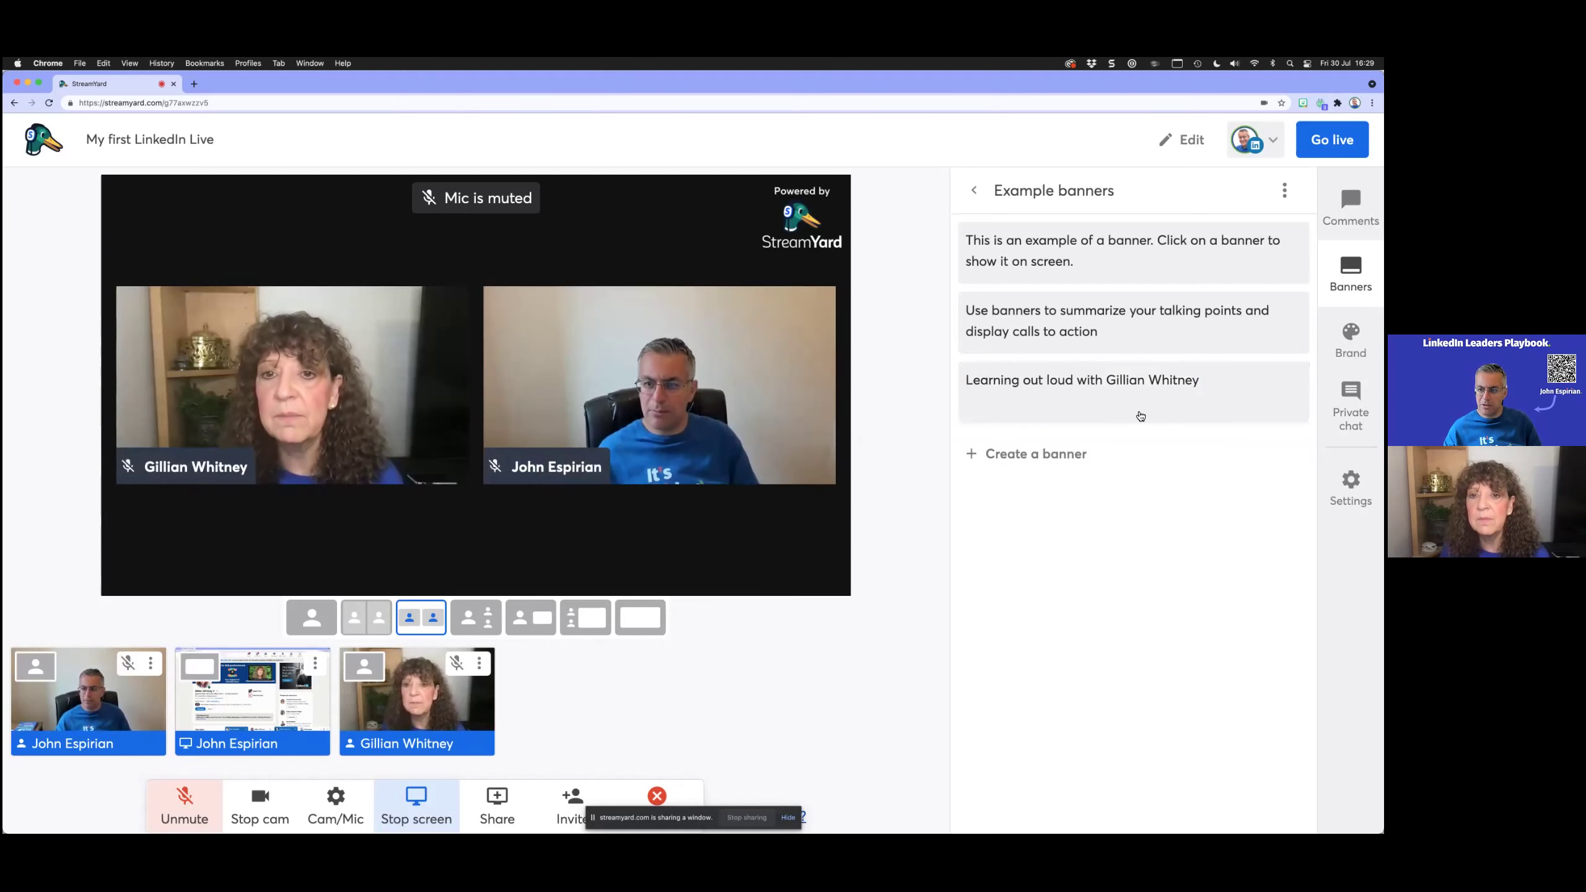
{"action": "left_click", "coordinate": [1151, 394]}
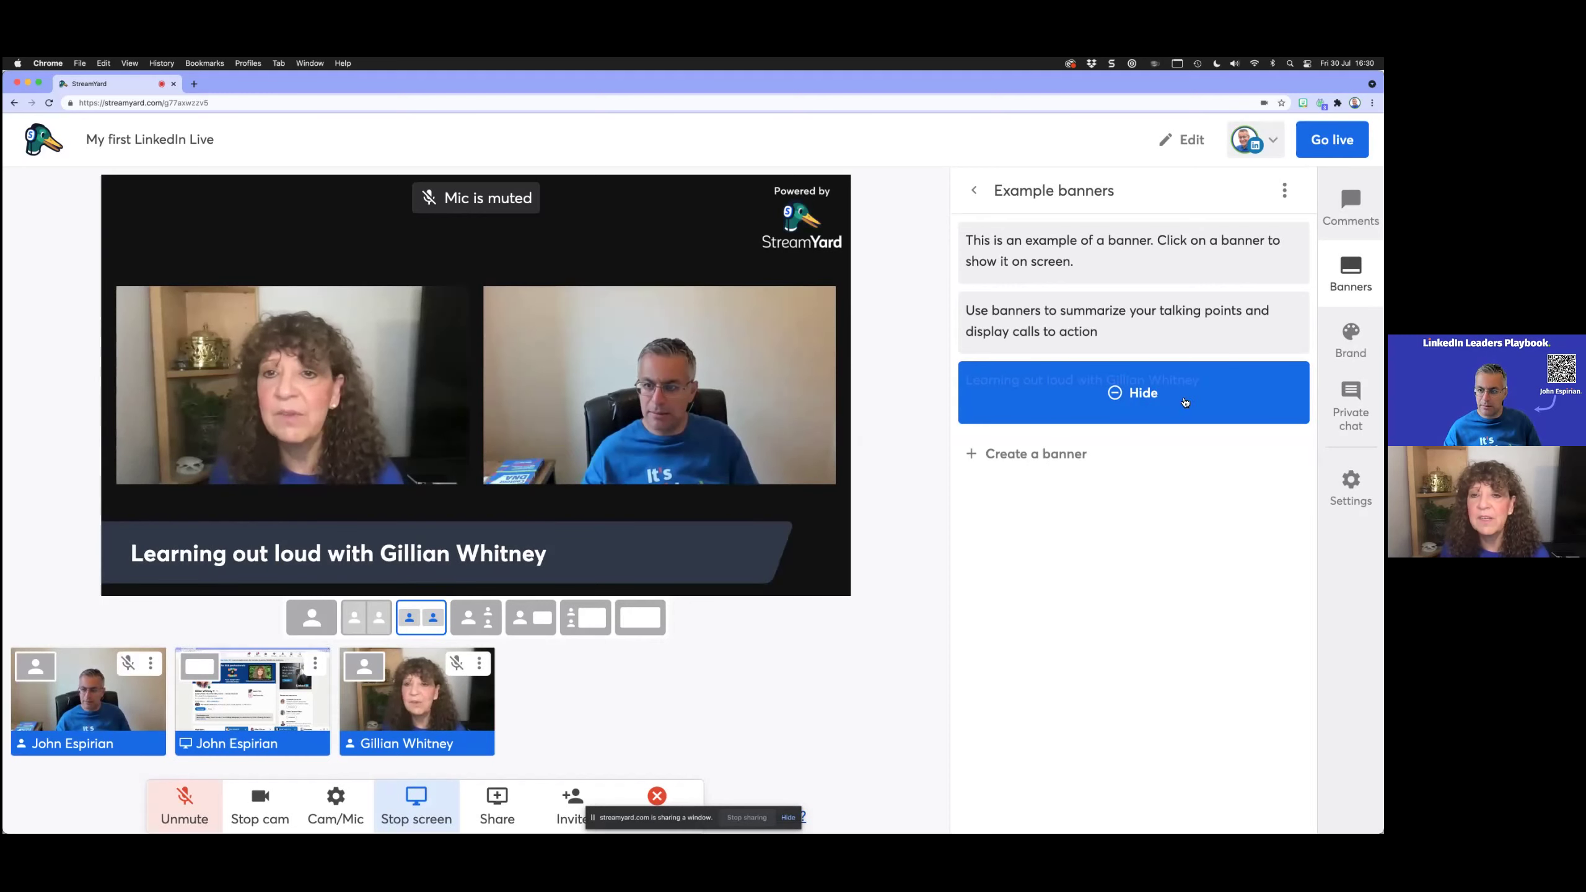
Step: Append a period to the name banner text, save it, and show it on stream
{"action": "left_click", "coordinate": [1146, 394]}
{"action": "left_click", "coordinate": [1253, 376]}
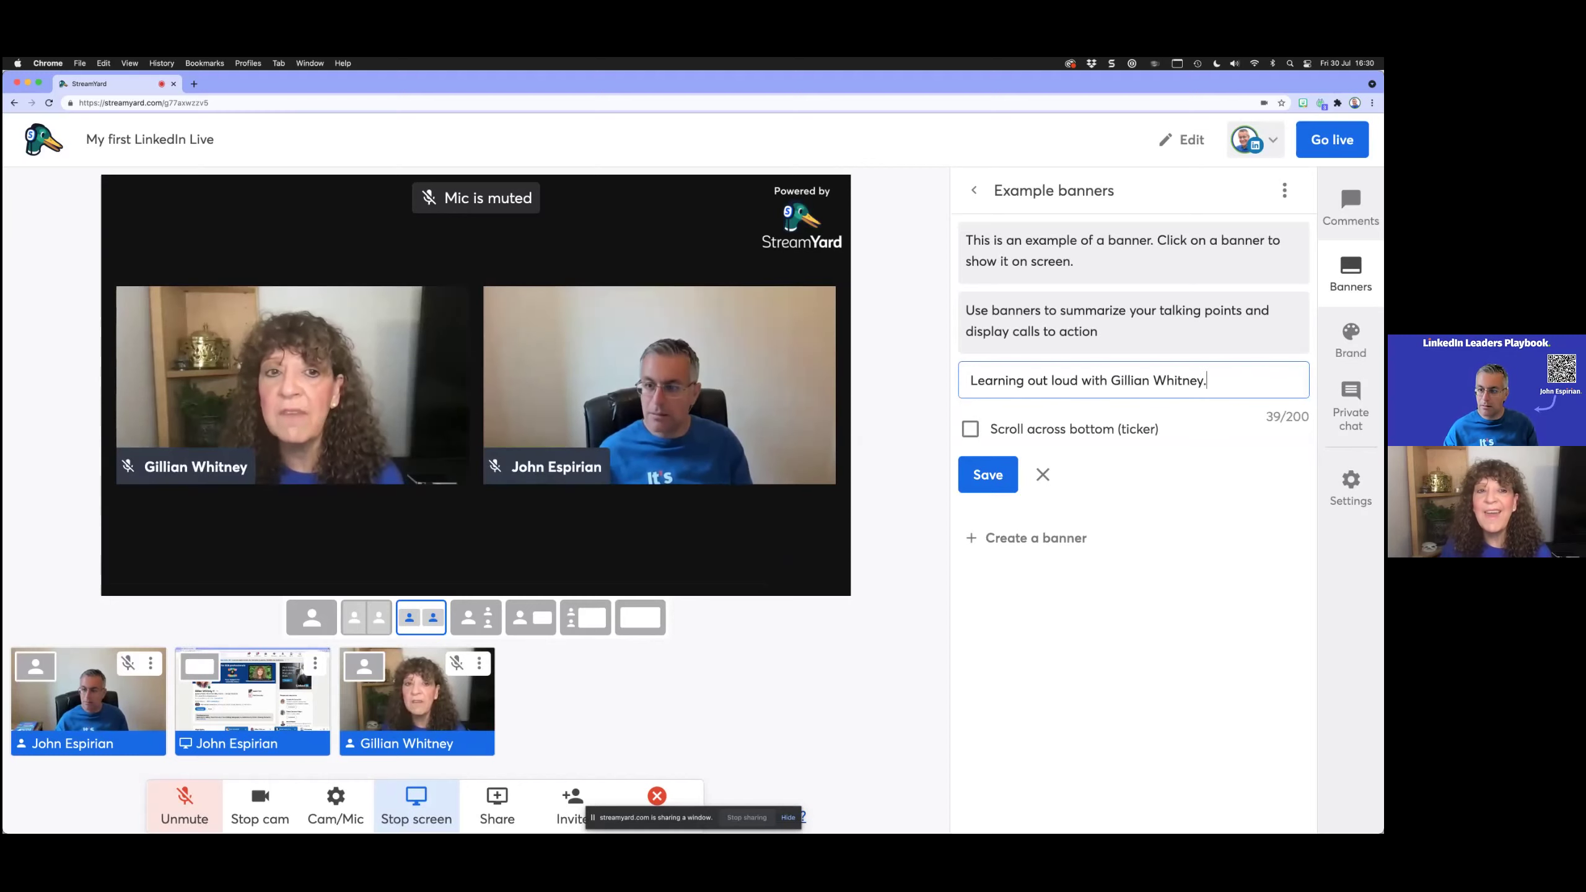
{"action": "type", "text": "."}
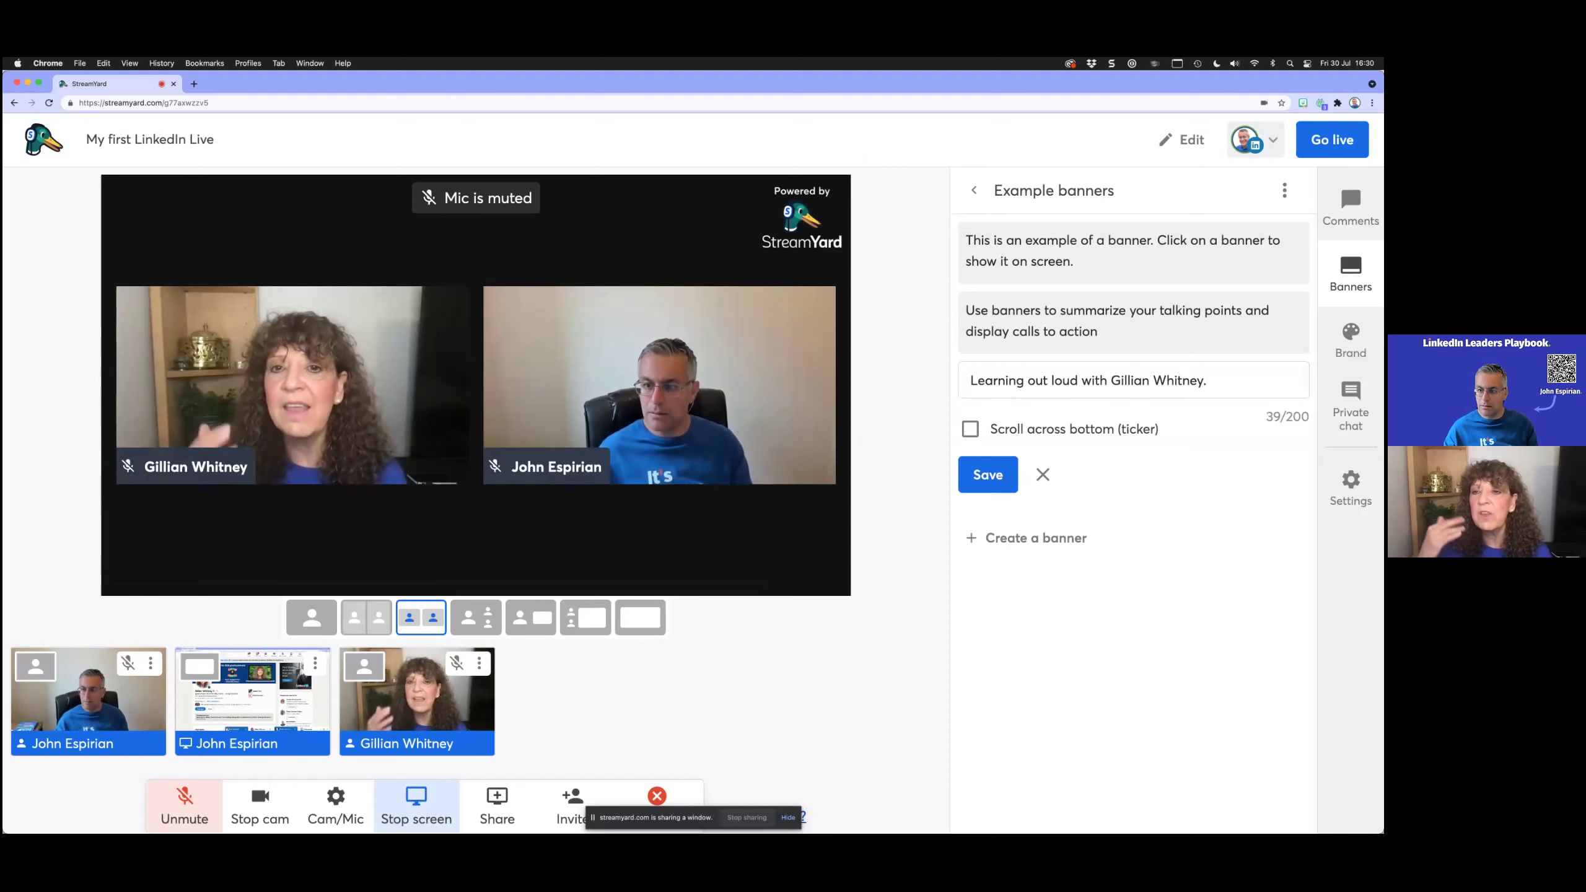
{"action": "left_click", "coordinate": [987, 474]}
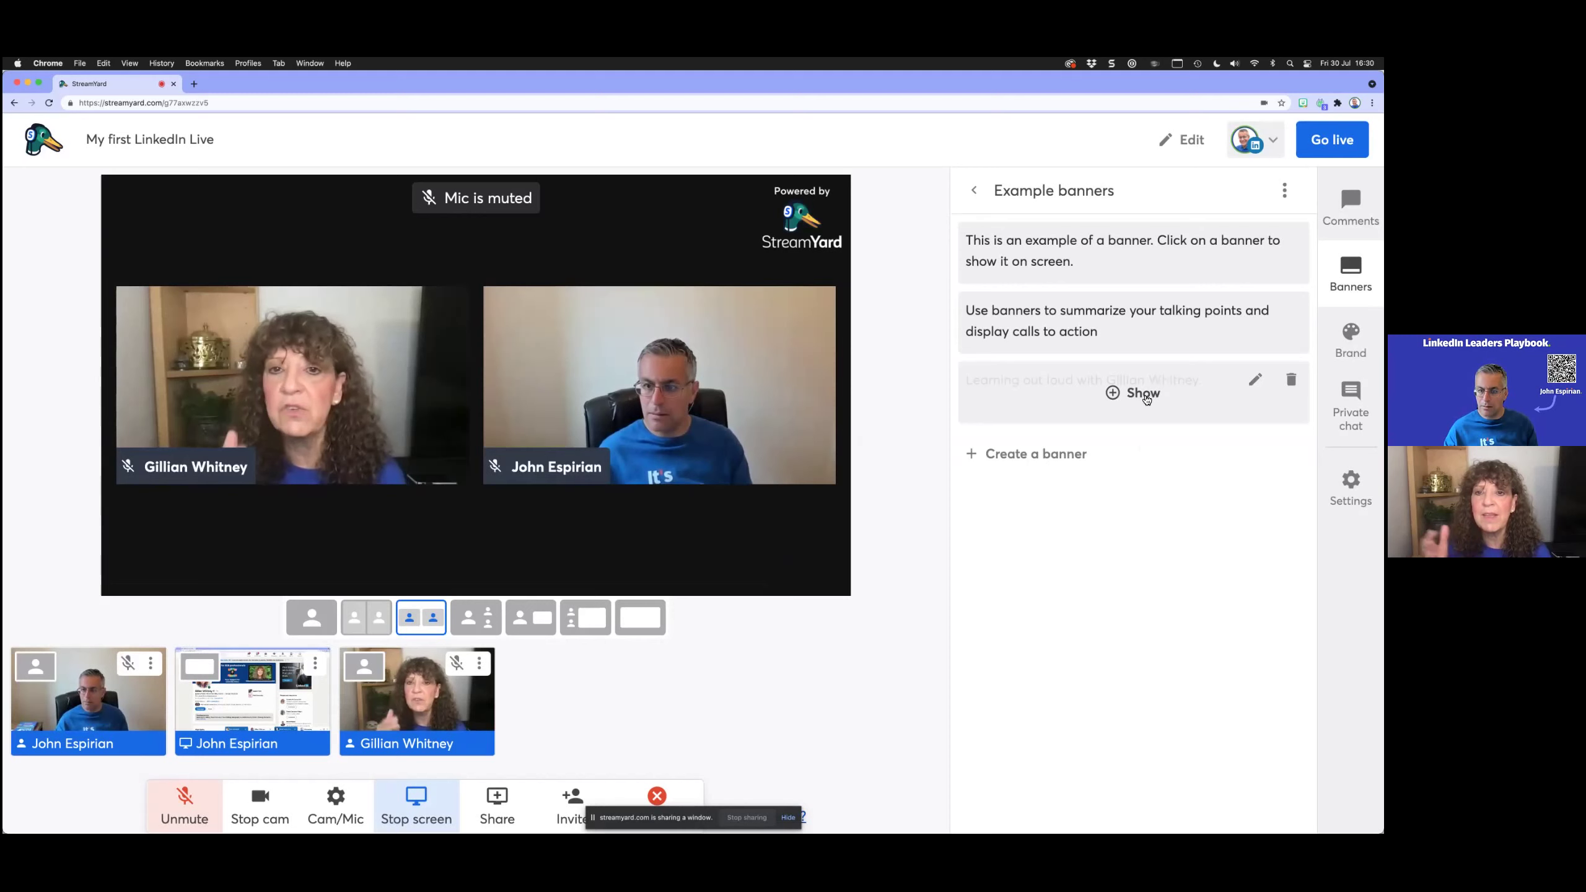
{"action": "left_click", "coordinate": [1142, 394]}
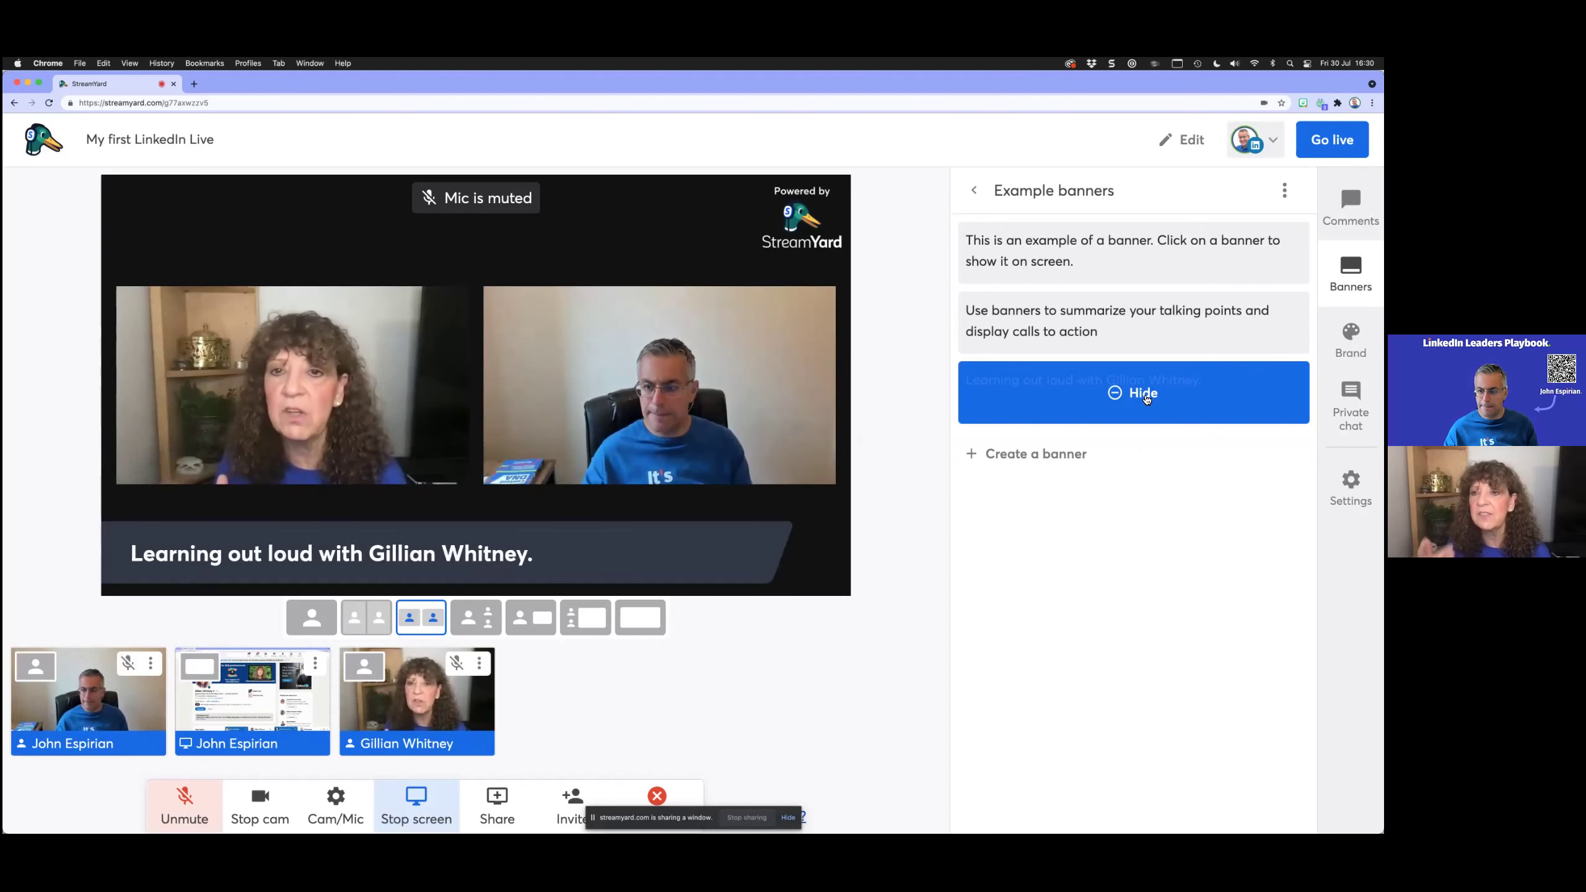
Step: Hide the banner and save its text again without the trailing period
{"action": "left_click", "coordinate": [1142, 394]}
{"action": "left_click", "coordinate": [1255, 379]}
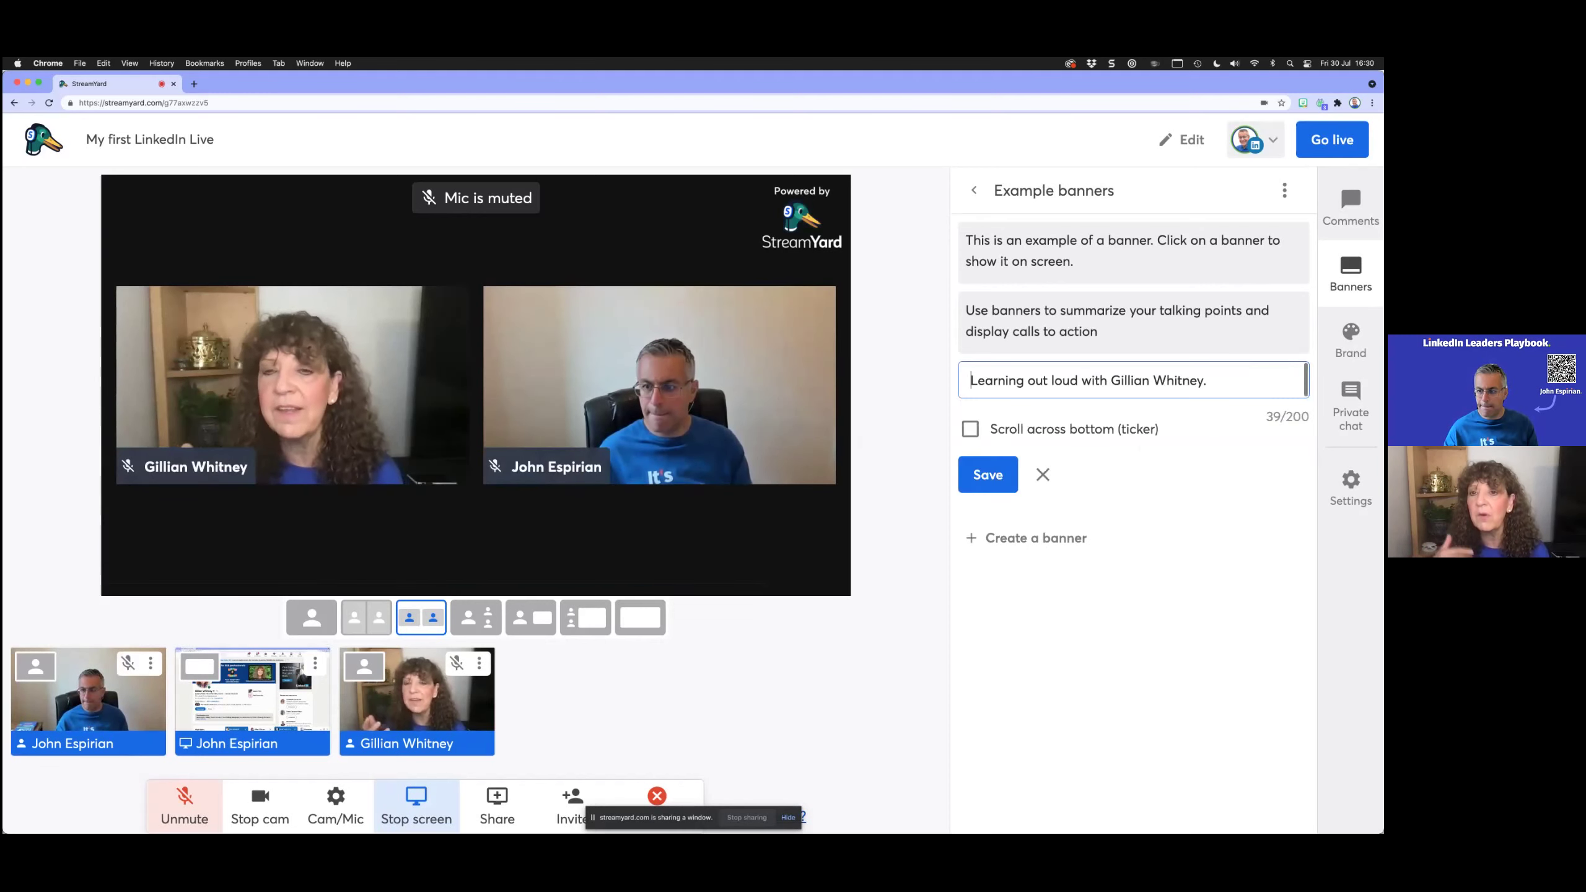
{"action": "key", "text": "BackSpace"}
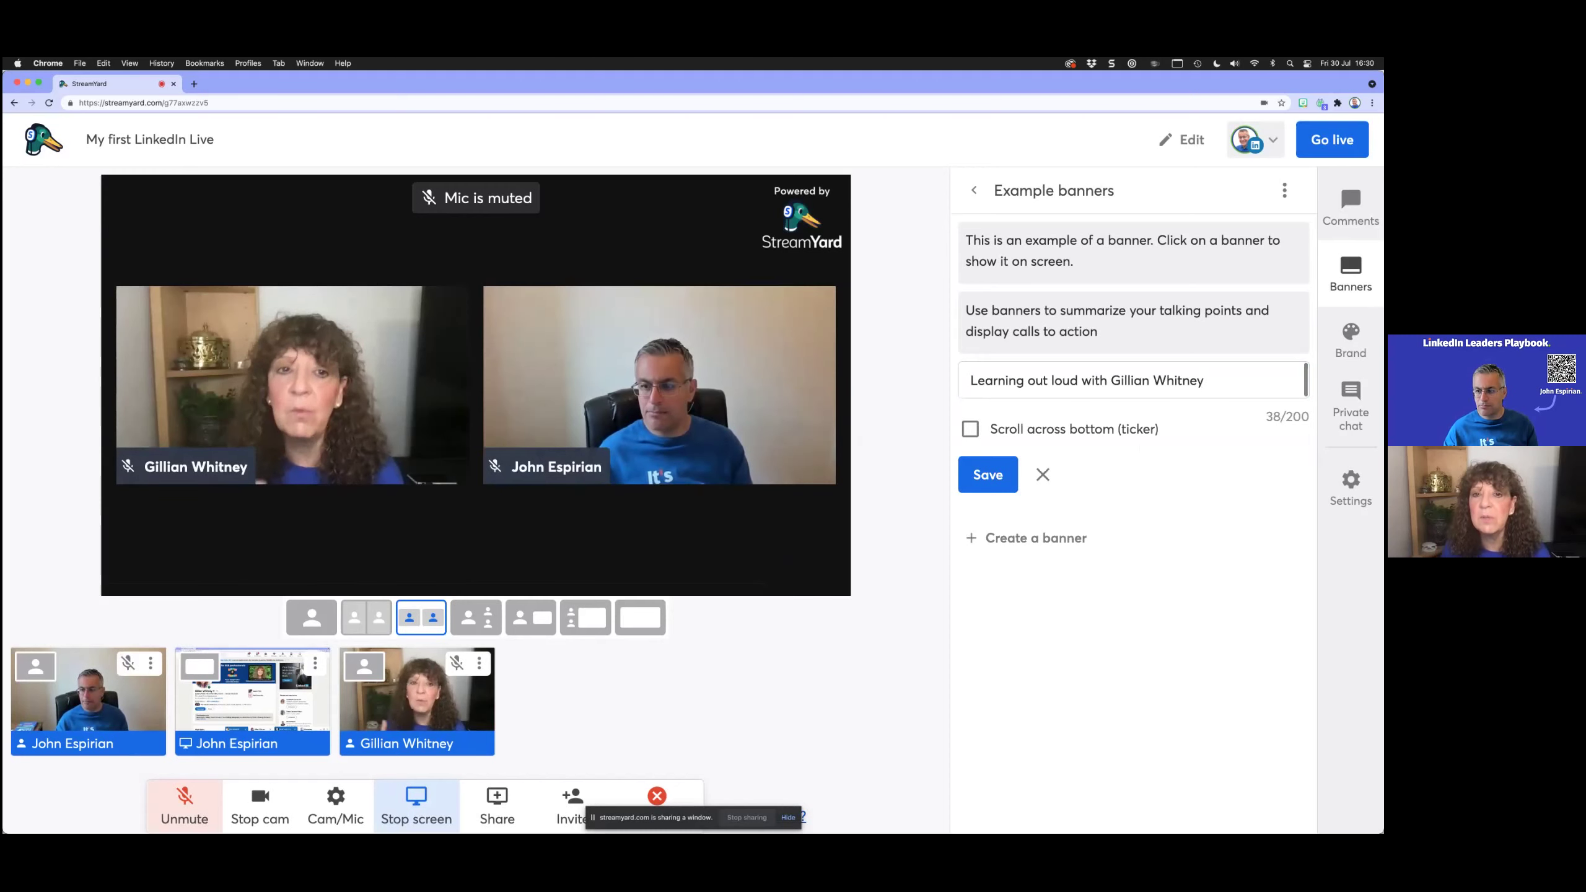
{"action": "left_click", "coordinate": [1203, 381]}
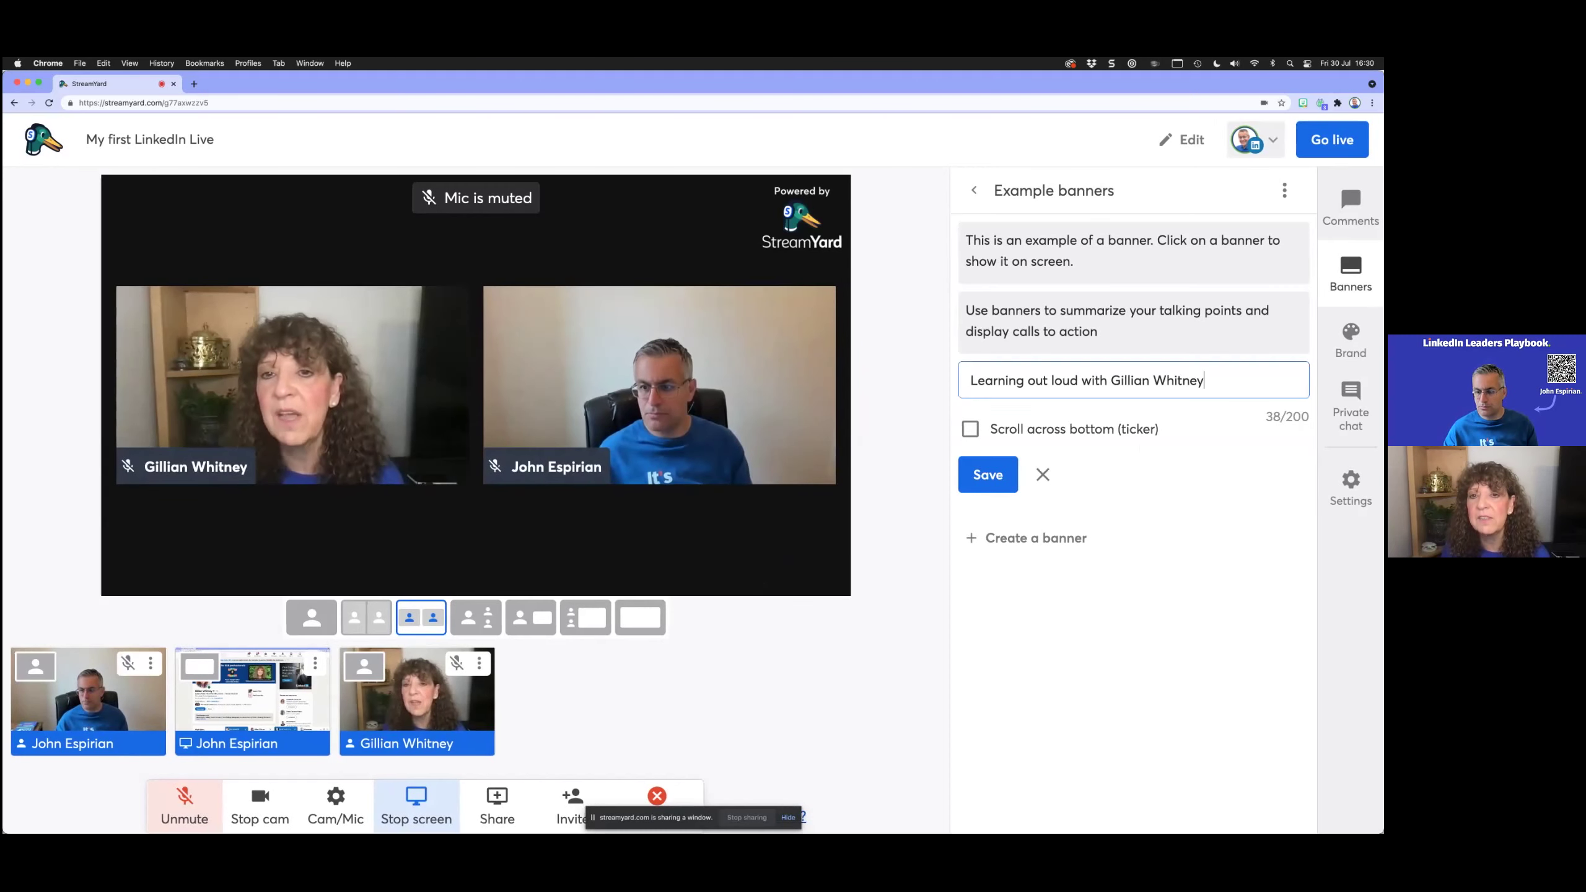
{"action": "left_click", "coordinate": [987, 474]}
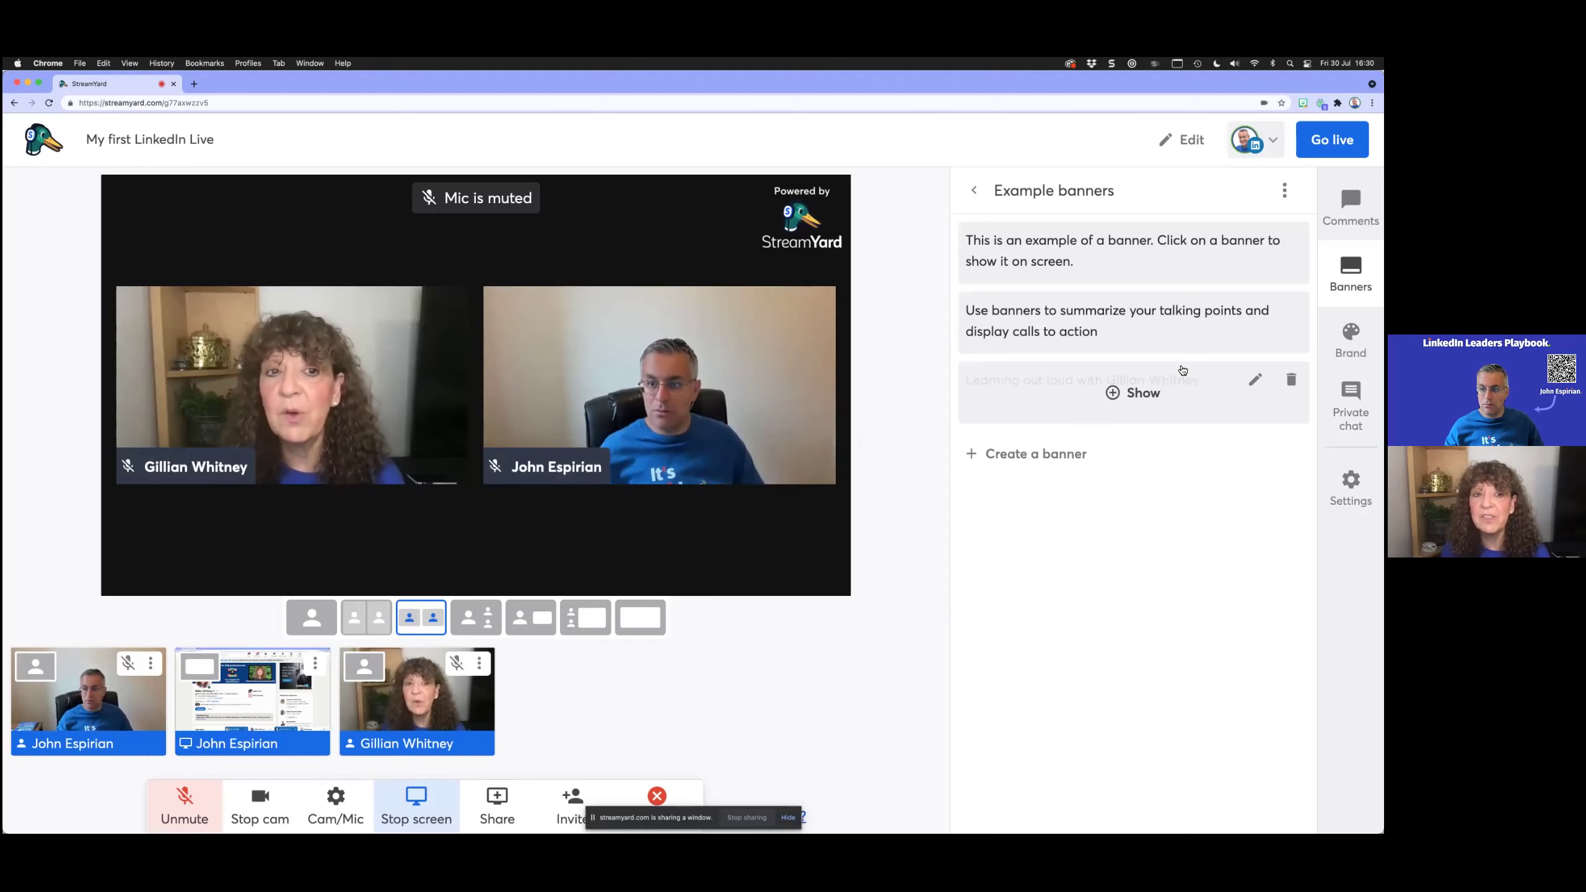
Step: Delete both example banners and put a new 'Do you have a question?' ticker on stream
{"action": "left_click", "coordinate": [1290, 309]}
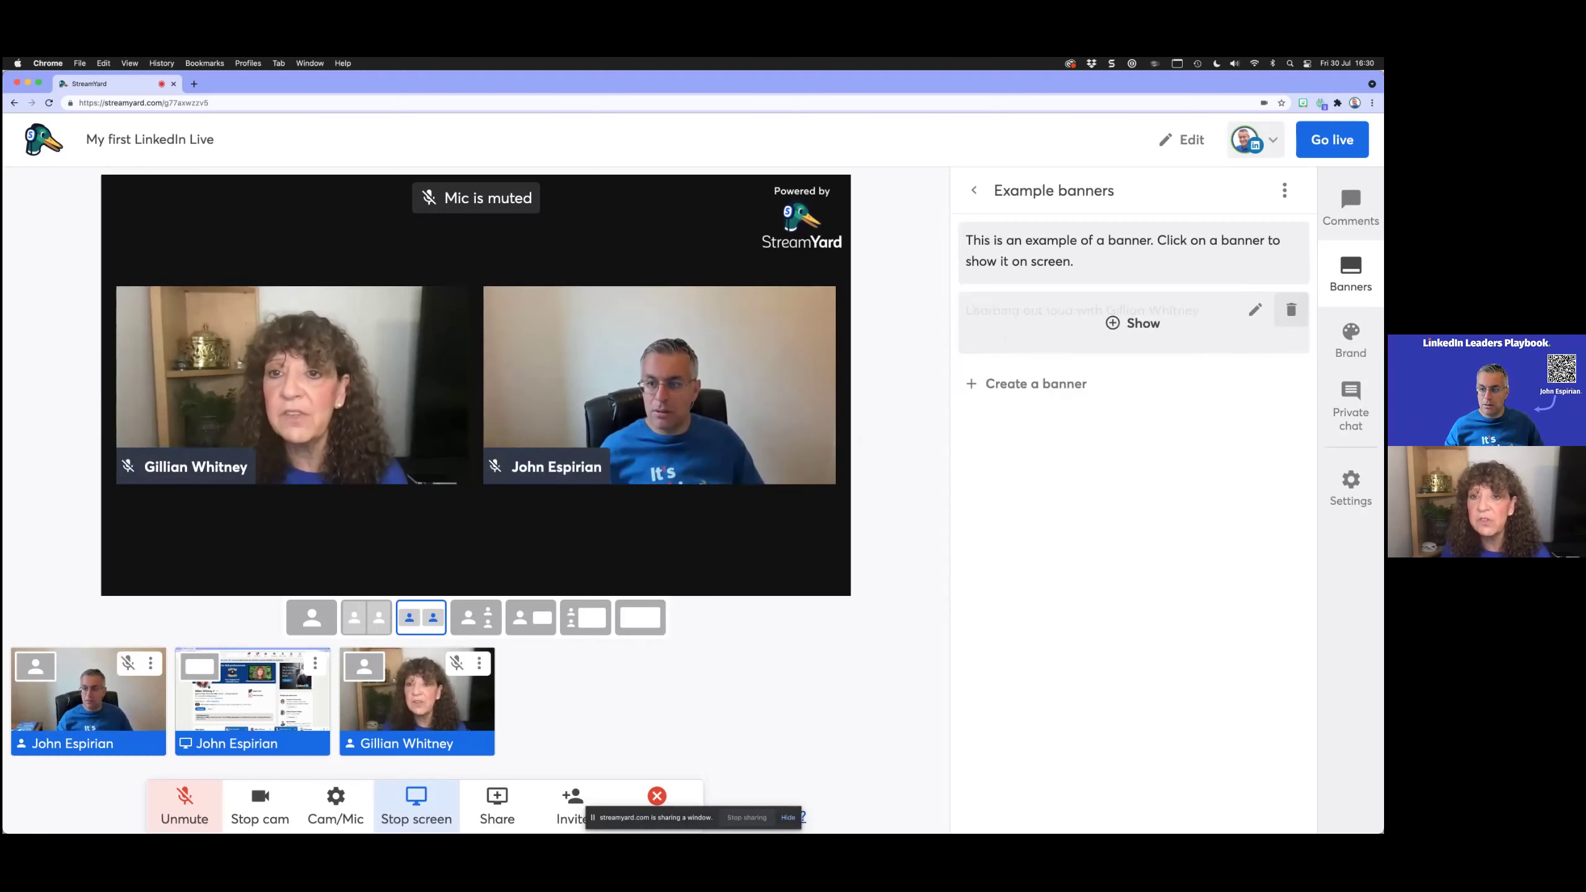
{"action": "left_click", "coordinate": [1291, 239]}
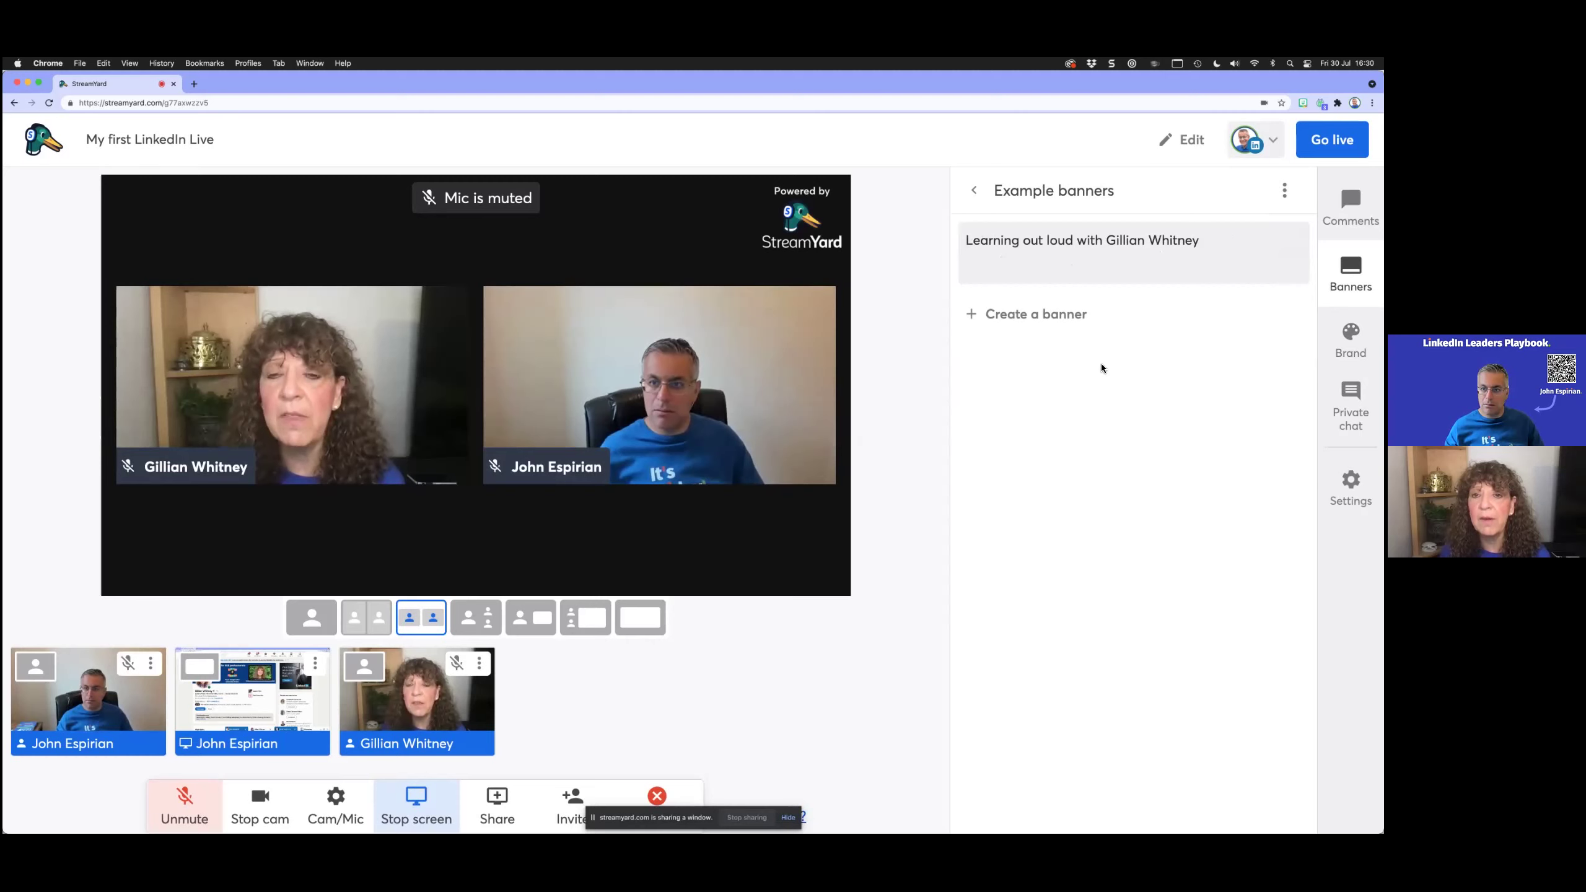
{"action": "left_click", "coordinate": [1046, 315]}
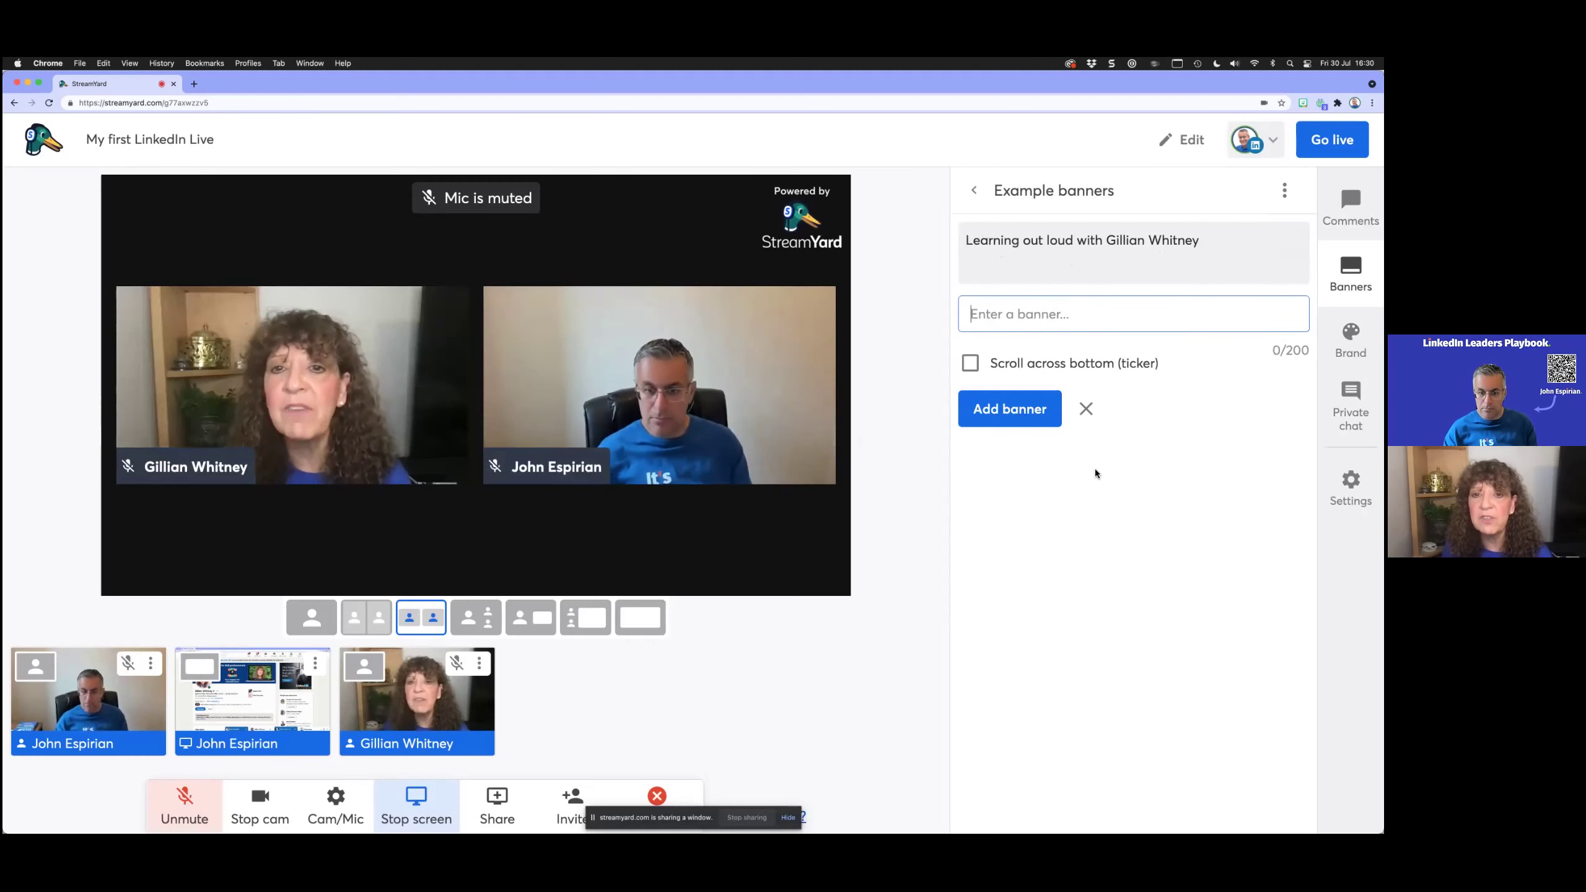
{"action": "type", "text": "you"}
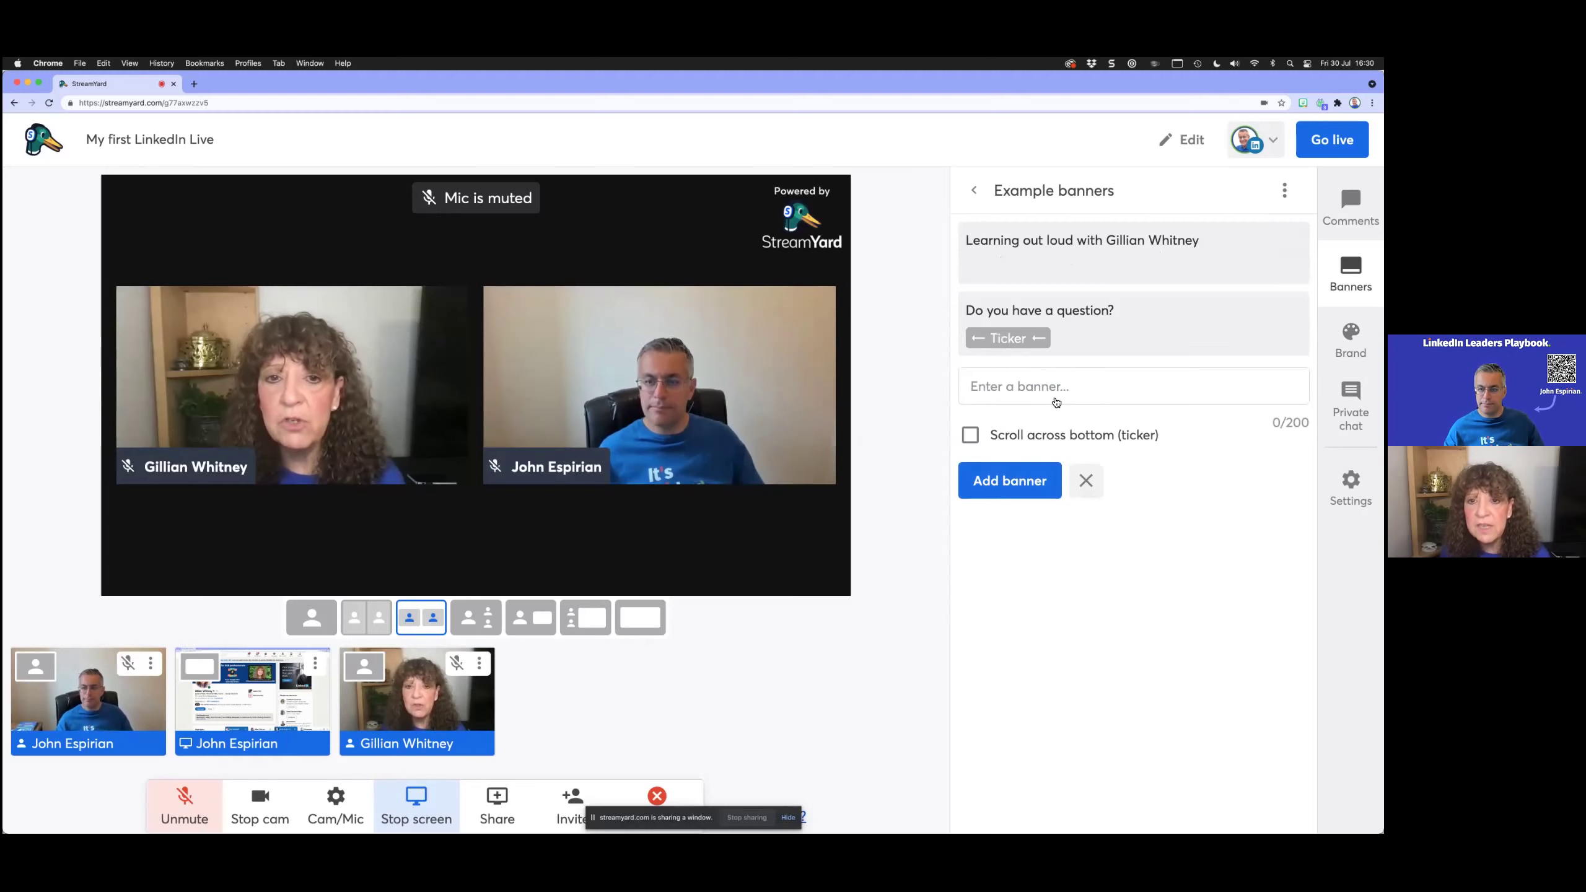
{"action": "left_click", "coordinate": [1061, 322]}
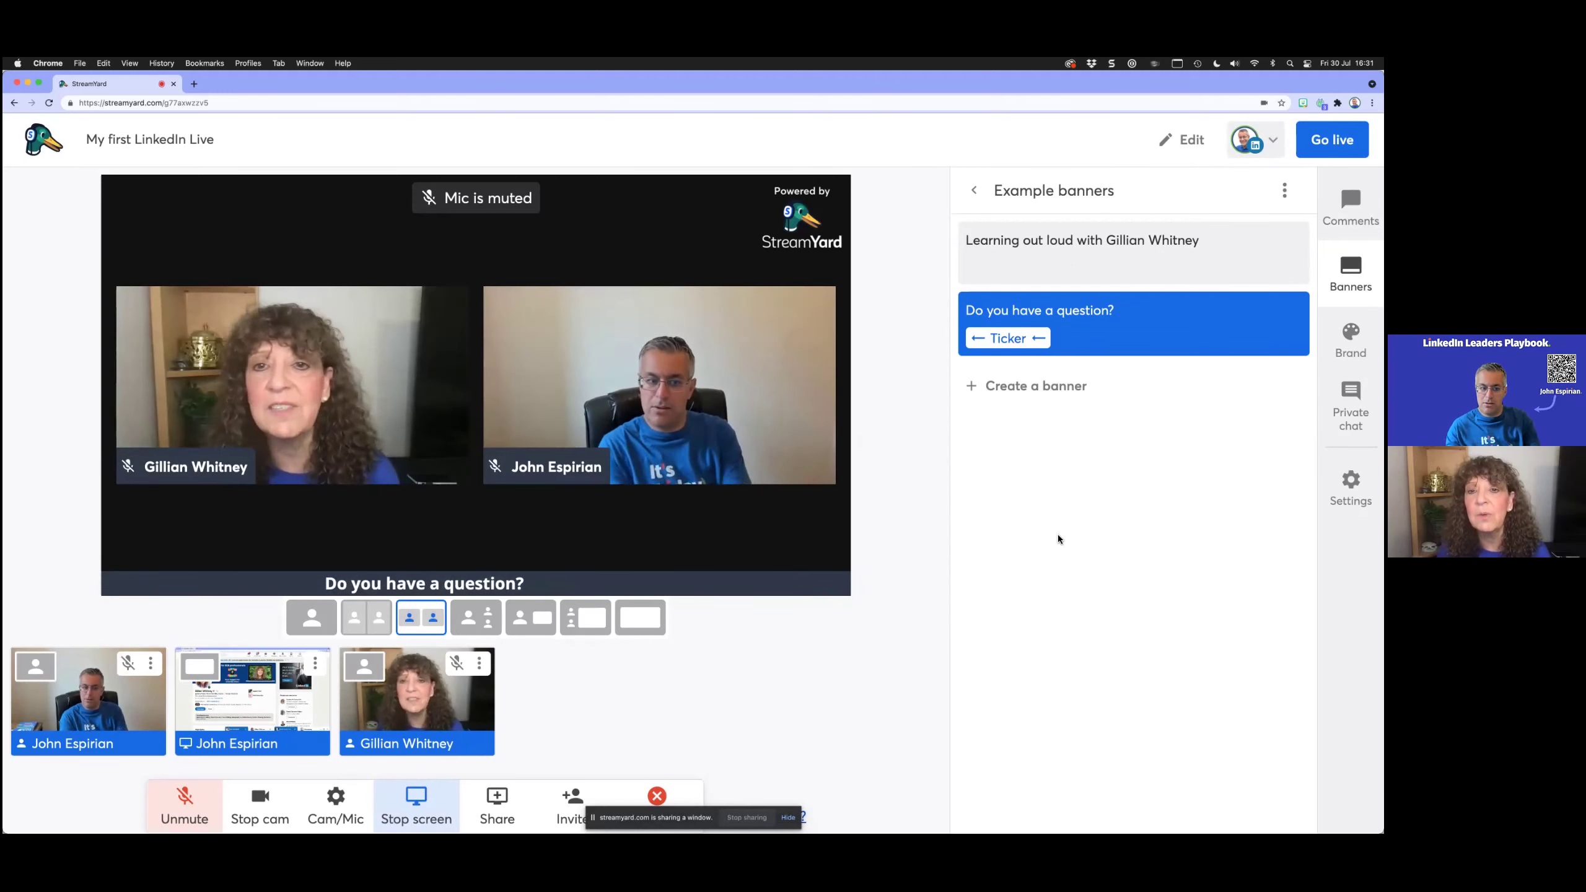
Step: Show the name banner alongside the ticker and swap the two participants on stage
{"action": "left_click", "coordinate": [1048, 246]}
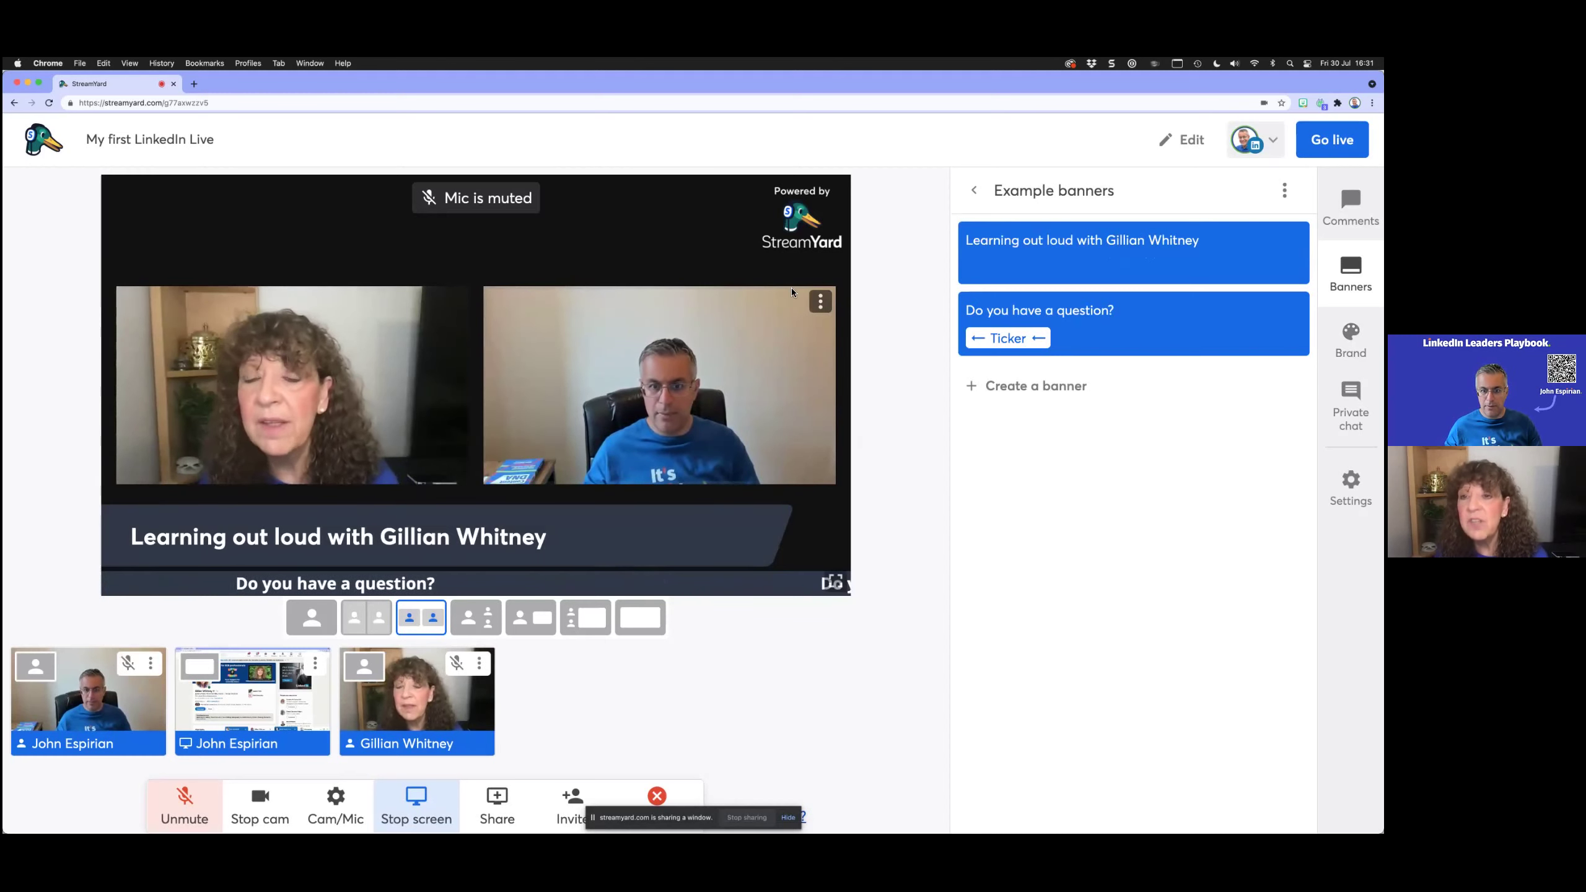
{"action": "left_click", "coordinate": [820, 301]}
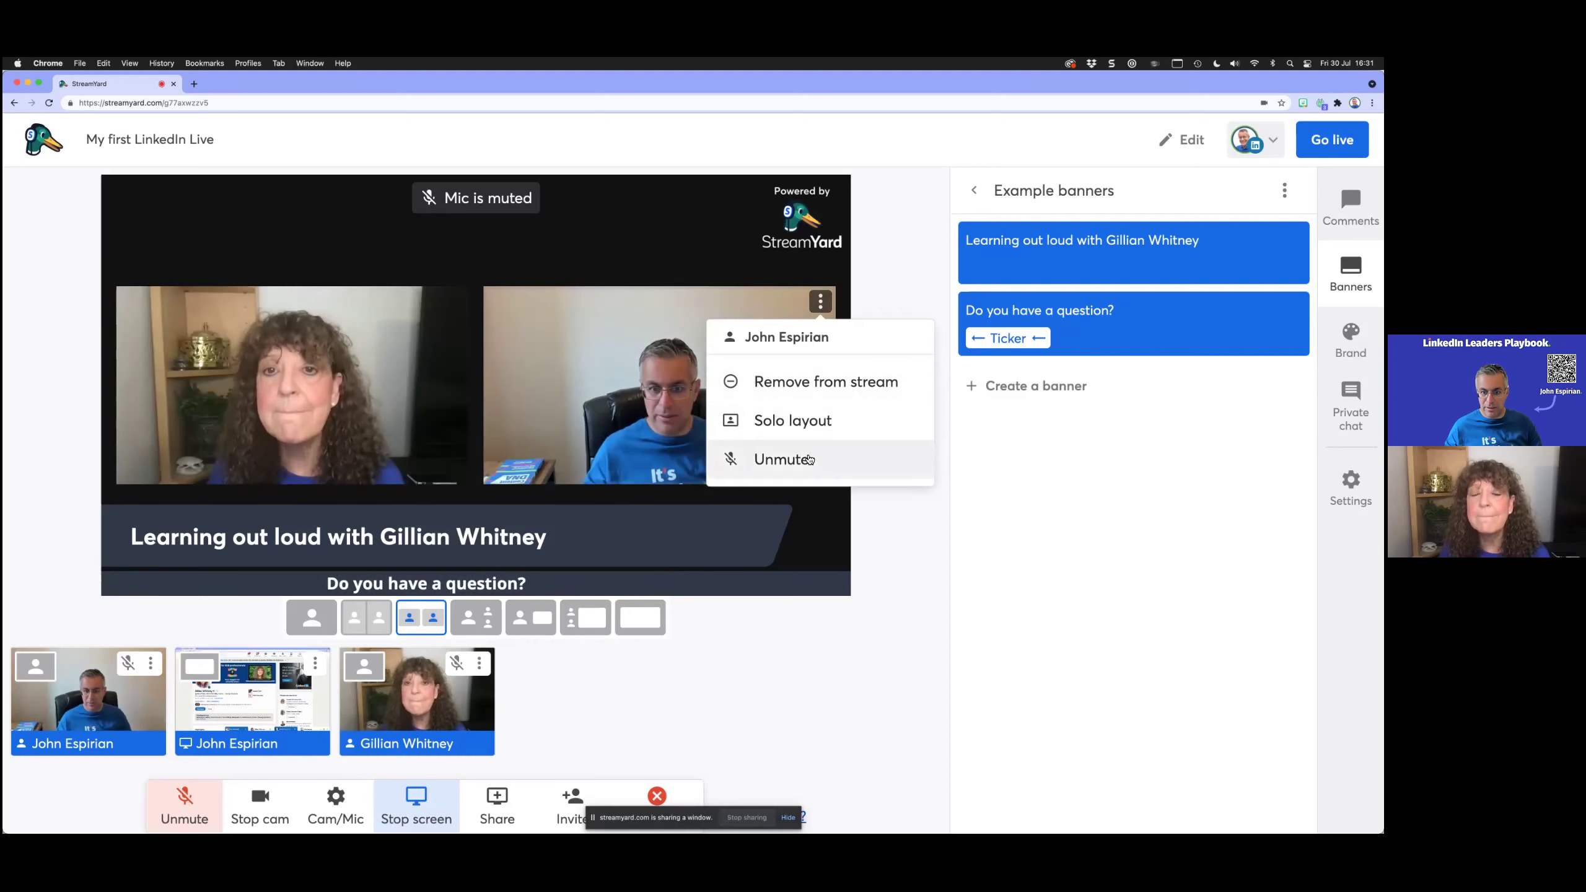
{"action": "left_click", "coordinate": [887, 291]}
{"action": "mouse_move", "coordinate": [226, 390]}
{"action": "left_mouse_down"}
{"action": "mouse_move", "coordinate": [267, 399]}
{"action": "mouse_move", "coordinate": [239, 400]}
{"action": "left_mouse_up"}
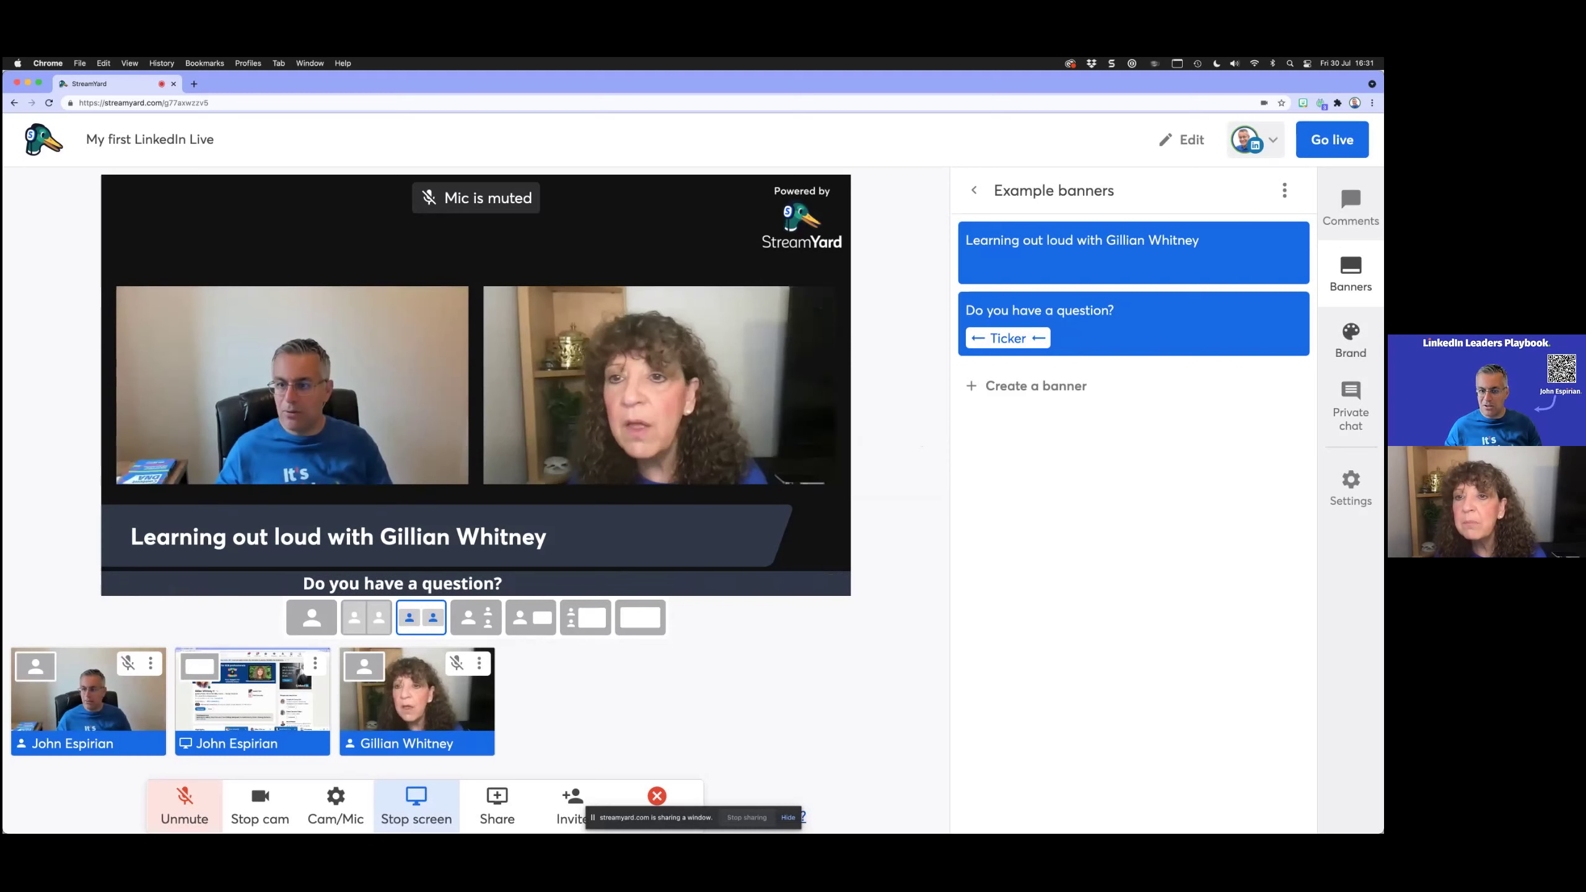
{"action": "left_click", "coordinate": [1350, 341]}
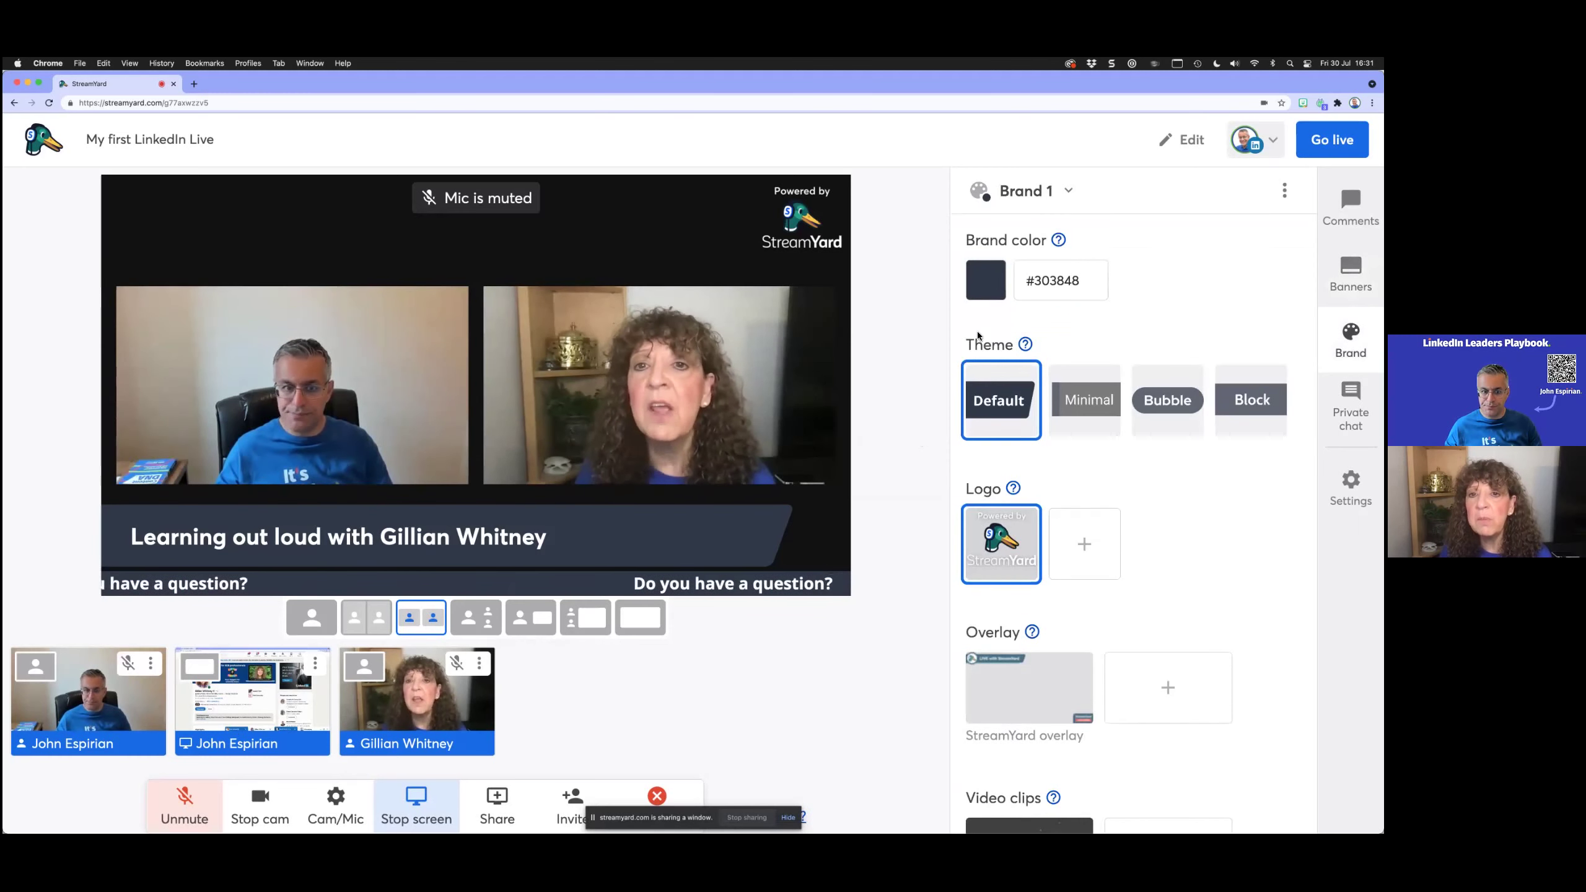
Step: Set the brand colour to #303ab2, try the Minimal theme, then return to Default
{"action": "mouse_move", "coordinate": [1085, 287]}
{"action": "left_mouse_down"}
{"action": "mouse_move", "coordinate": [1040, 282]}
{"action": "mouse_move", "coordinate": [1085, 294]}
{"action": "left_mouse_up"}
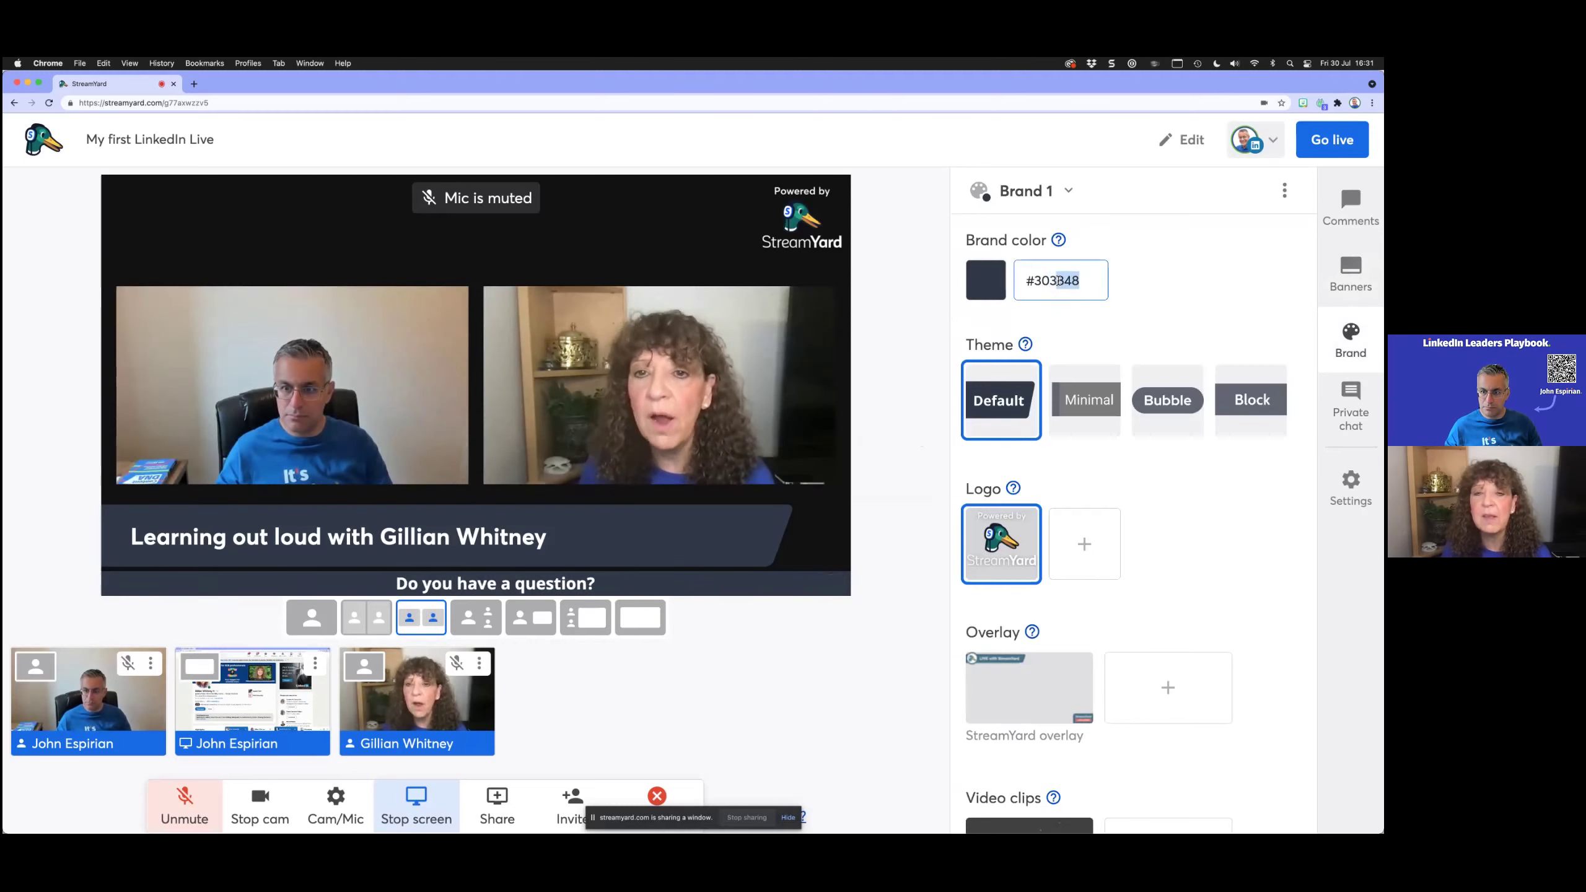
{"action": "type", "text": "ab2"}
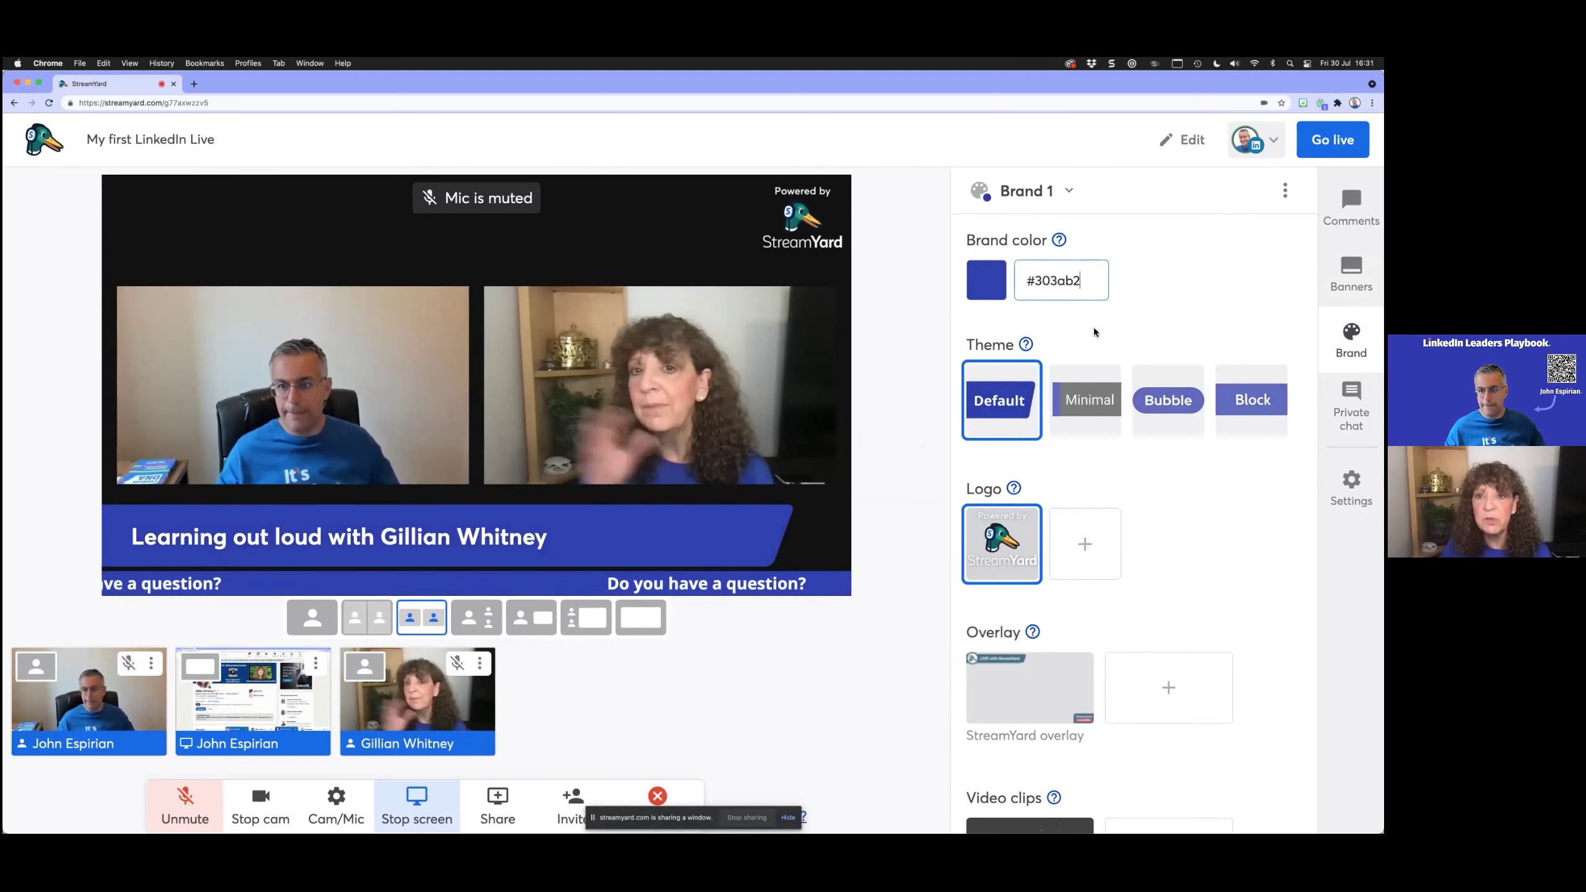
{"action": "left_click", "coordinate": [1092, 397]}
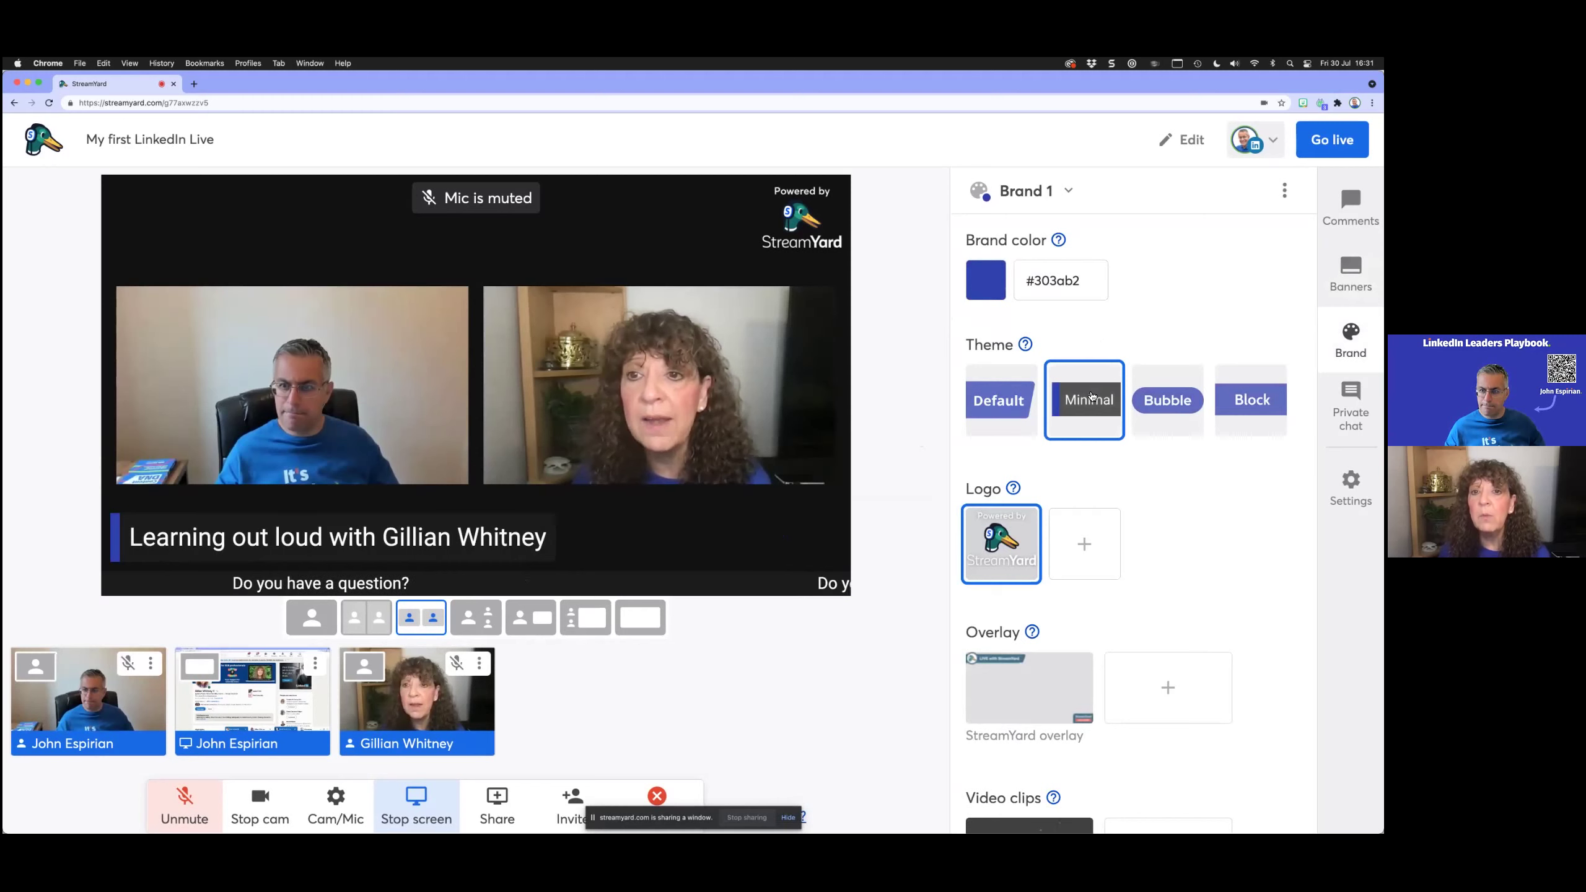
{"action": "left_click", "coordinate": [1021, 419]}
{"action": "left_click", "coordinate": [1065, 190]}
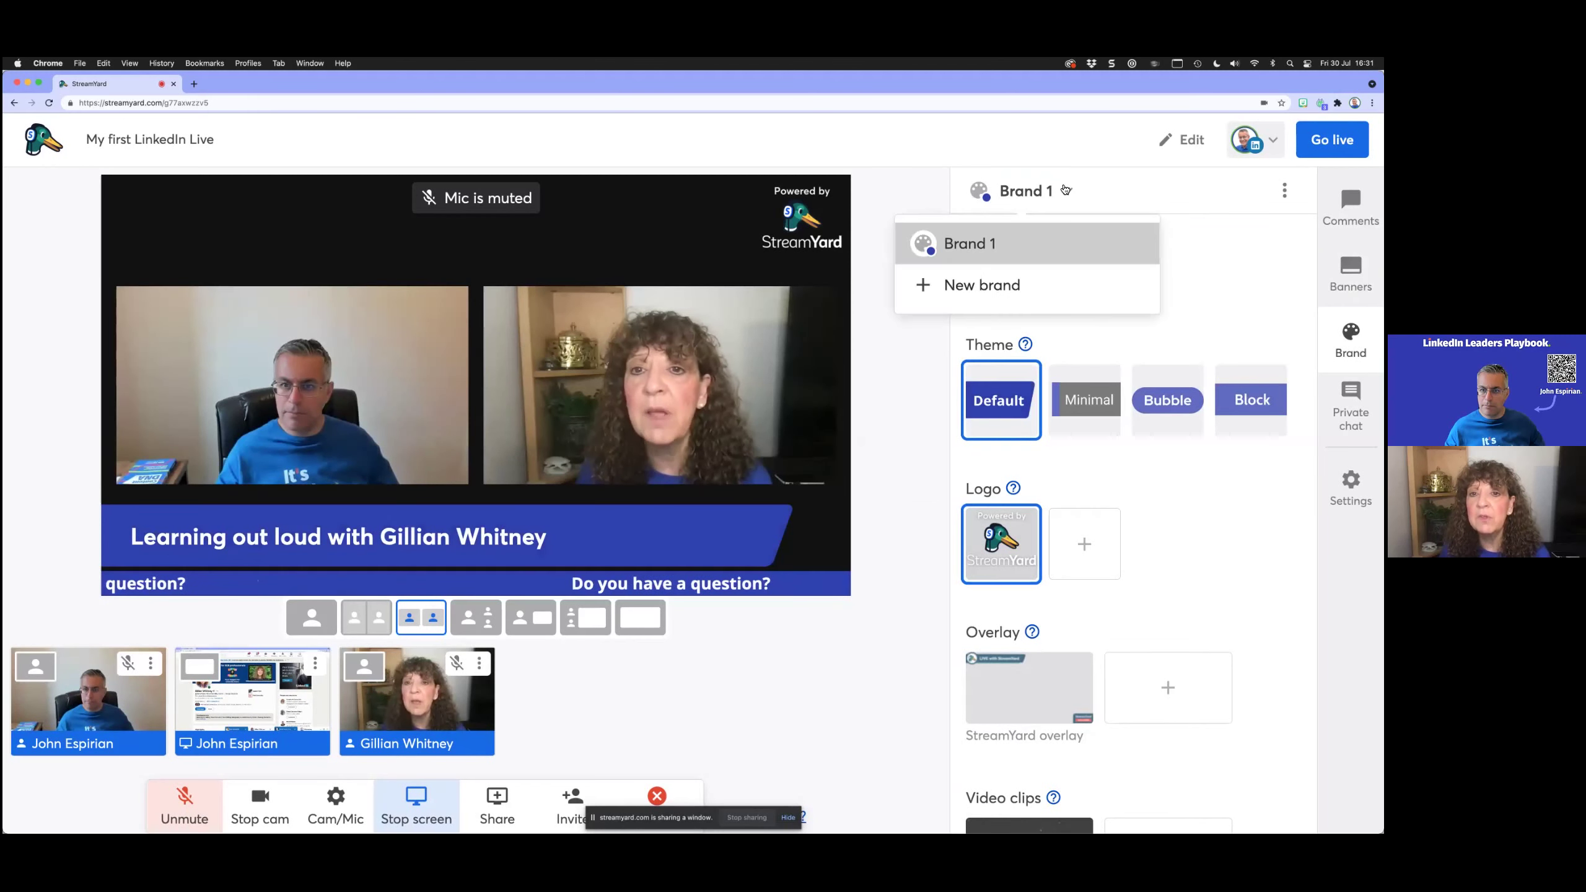
Step: Create a new brand named Green with colour #5bc500
{"action": "left_click", "coordinate": [1035, 289]}
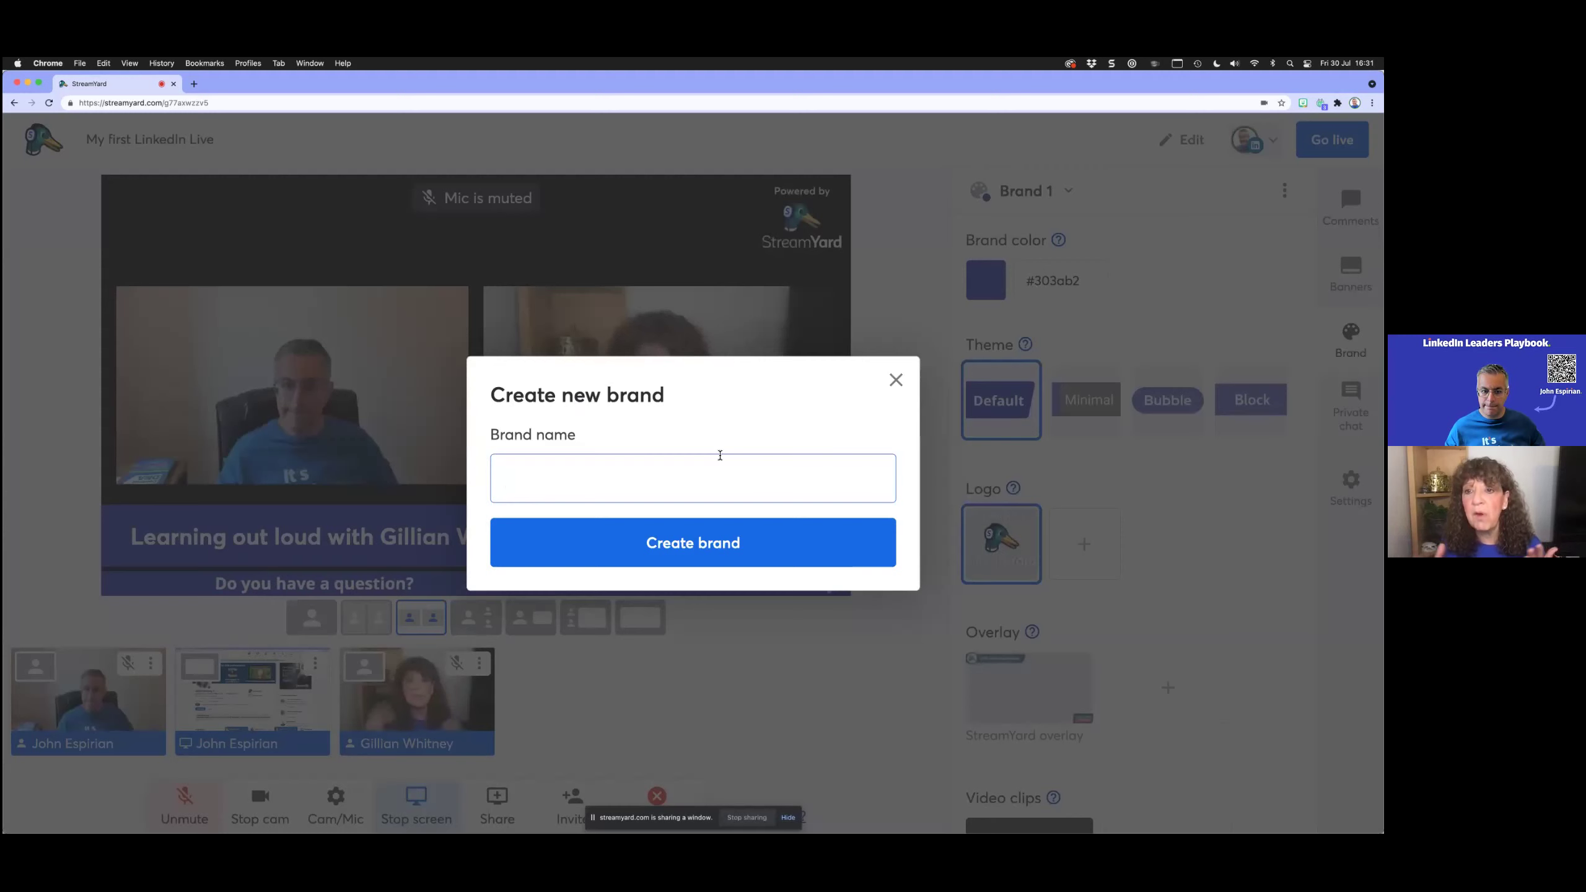
{"action": "type", "text": "Green"}
{"action": "key", "text": "Return"}
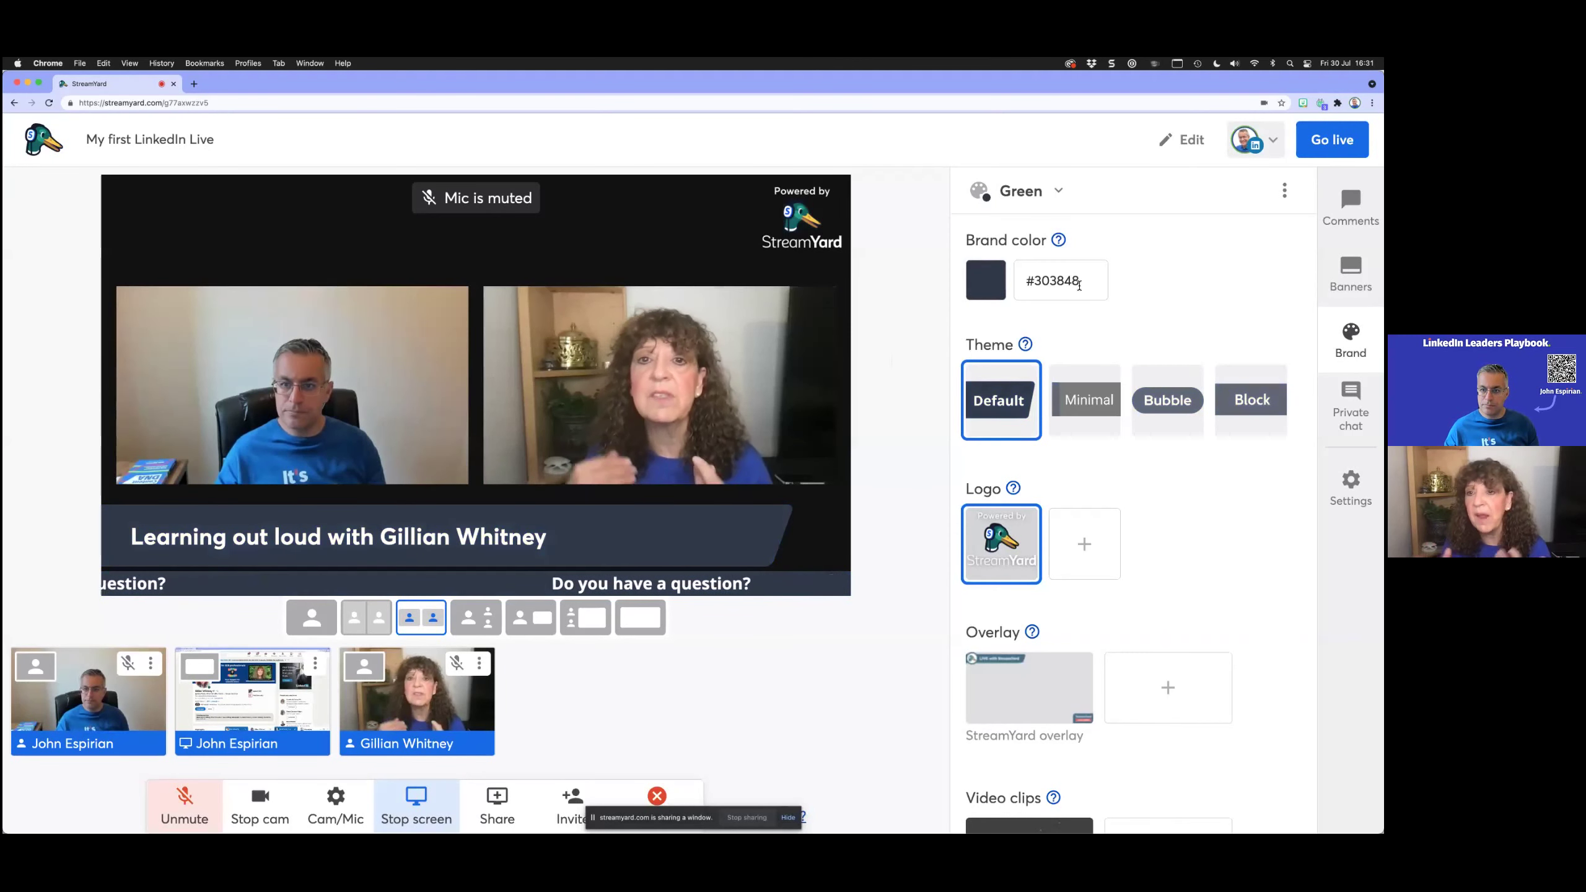
{"action": "left_click_drag", "start_coordinate": [1079, 286], "coordinate": [1030, 283]}
{"action": "type", "text": "5bc5"}
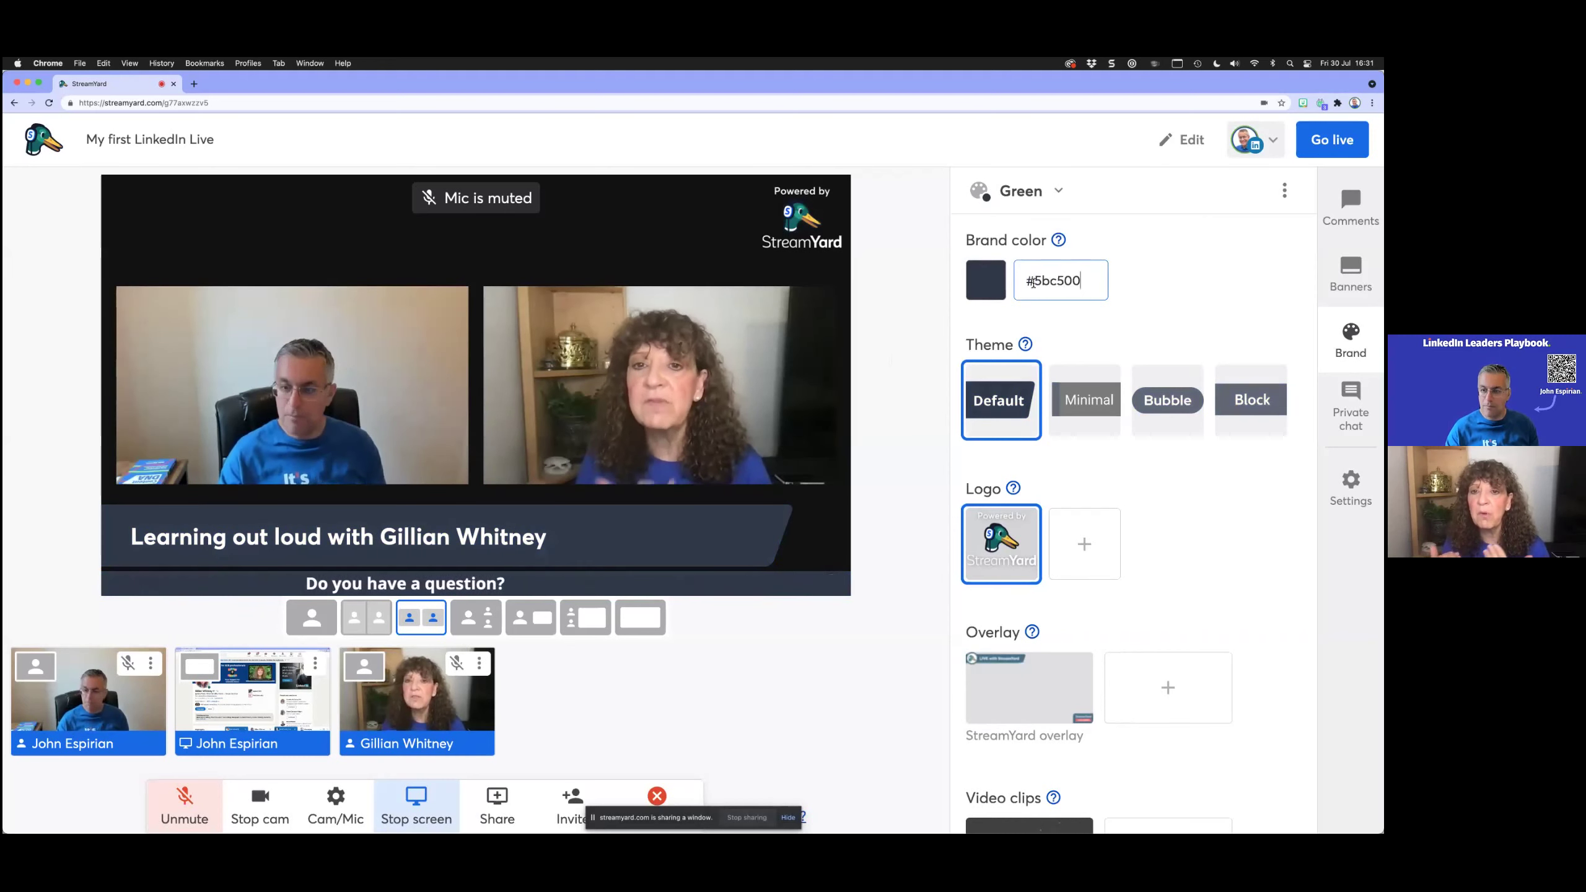
{"action": "type", "text": "00"}
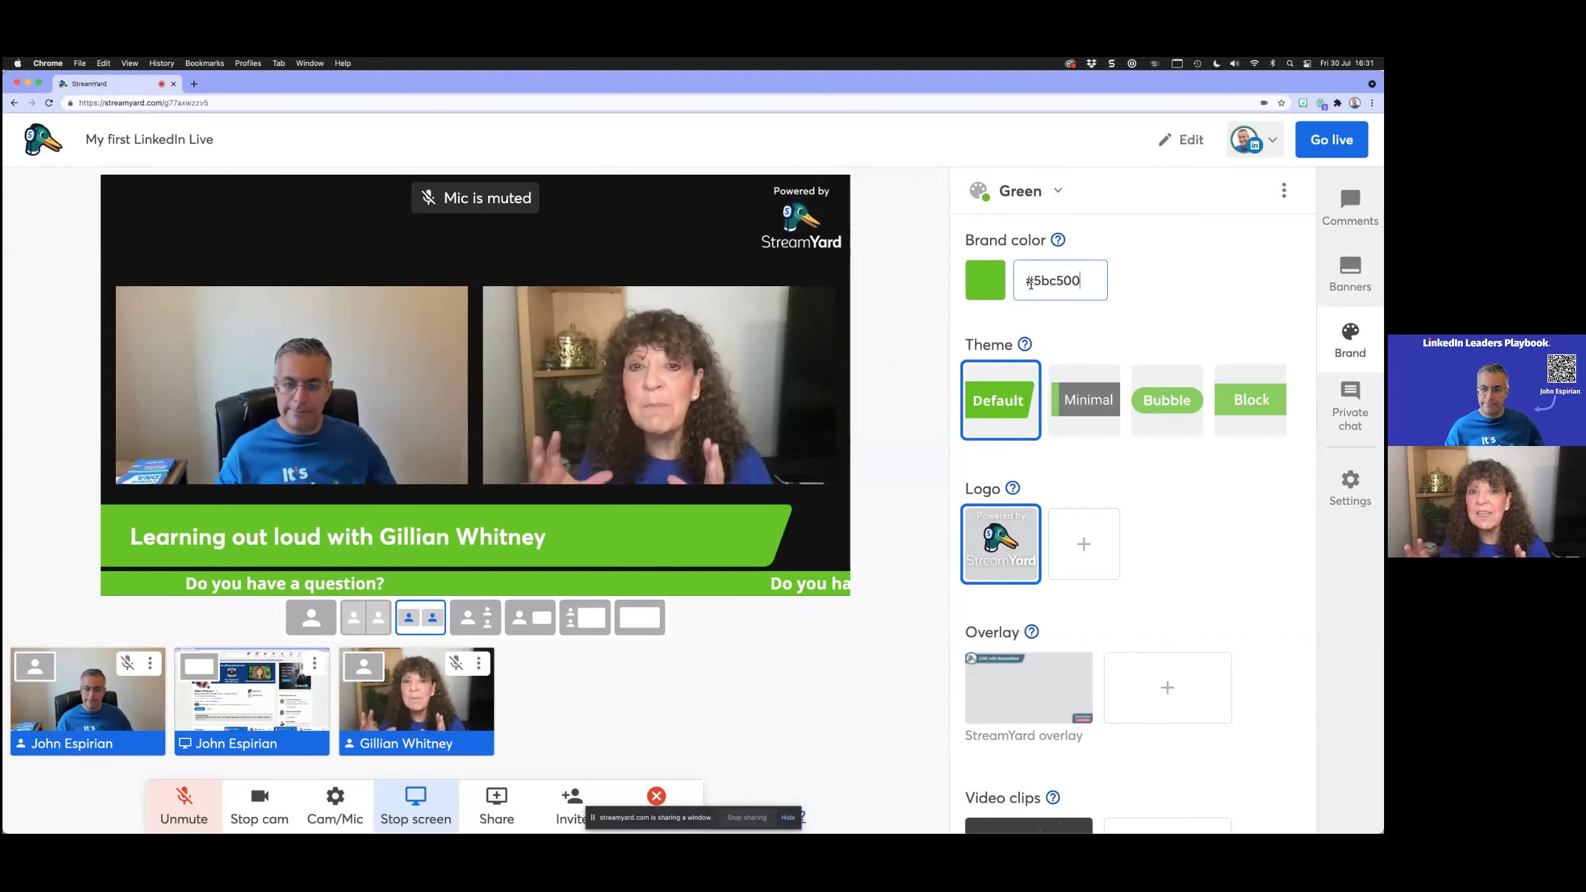
Step: Switch to the blue Brand 1 and rename it Blue
{"action": "left_click", "coordinate": [1030, 191]}
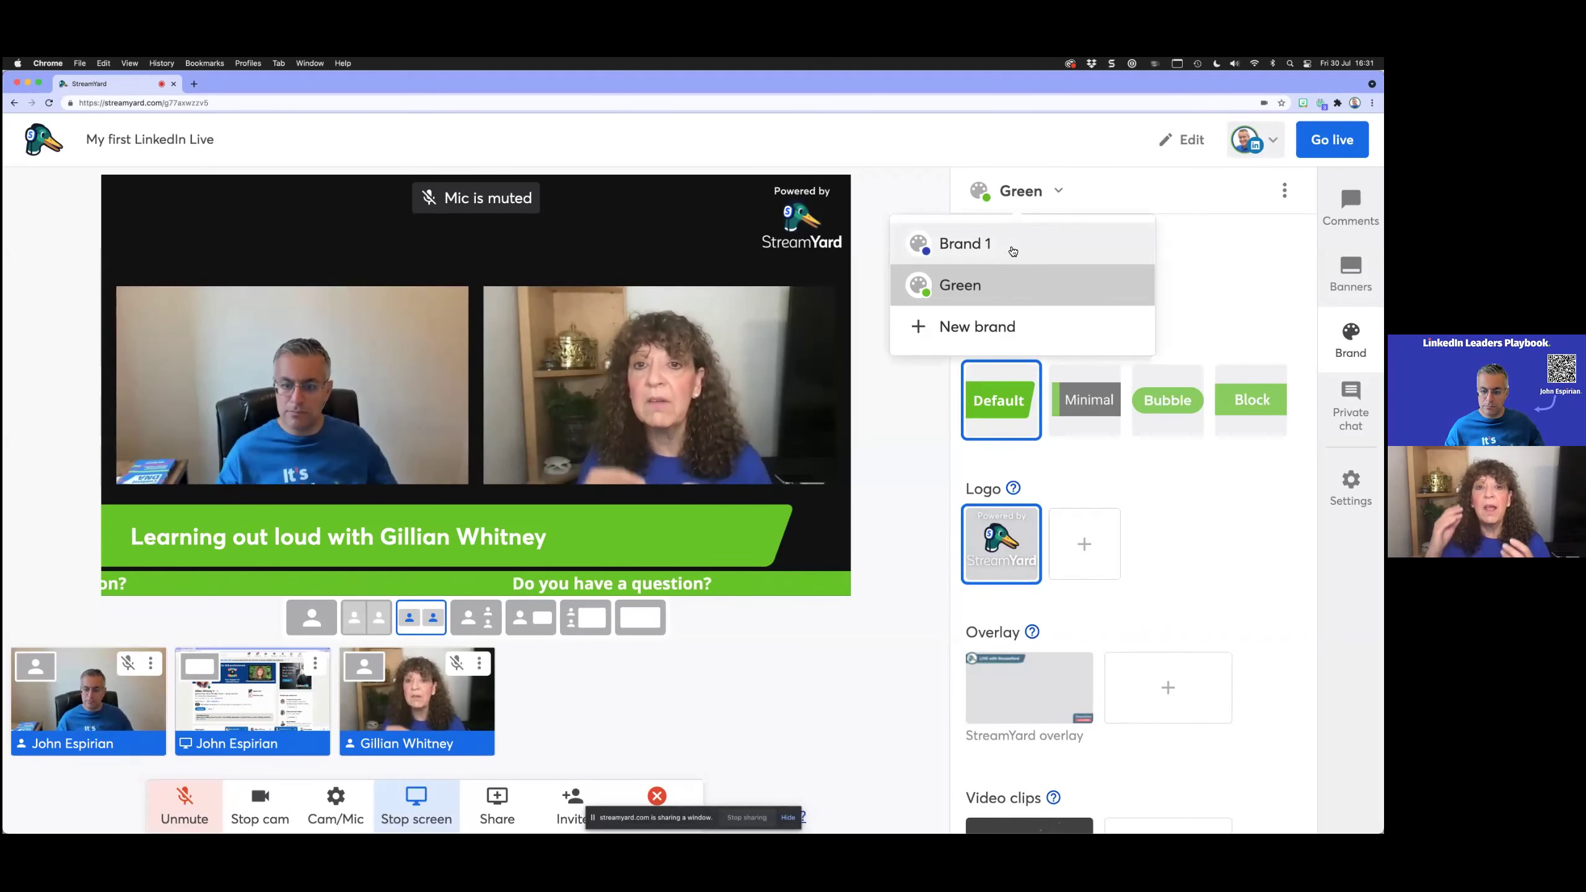
{"action": "left_click", "coordinate": [1010, 245]}
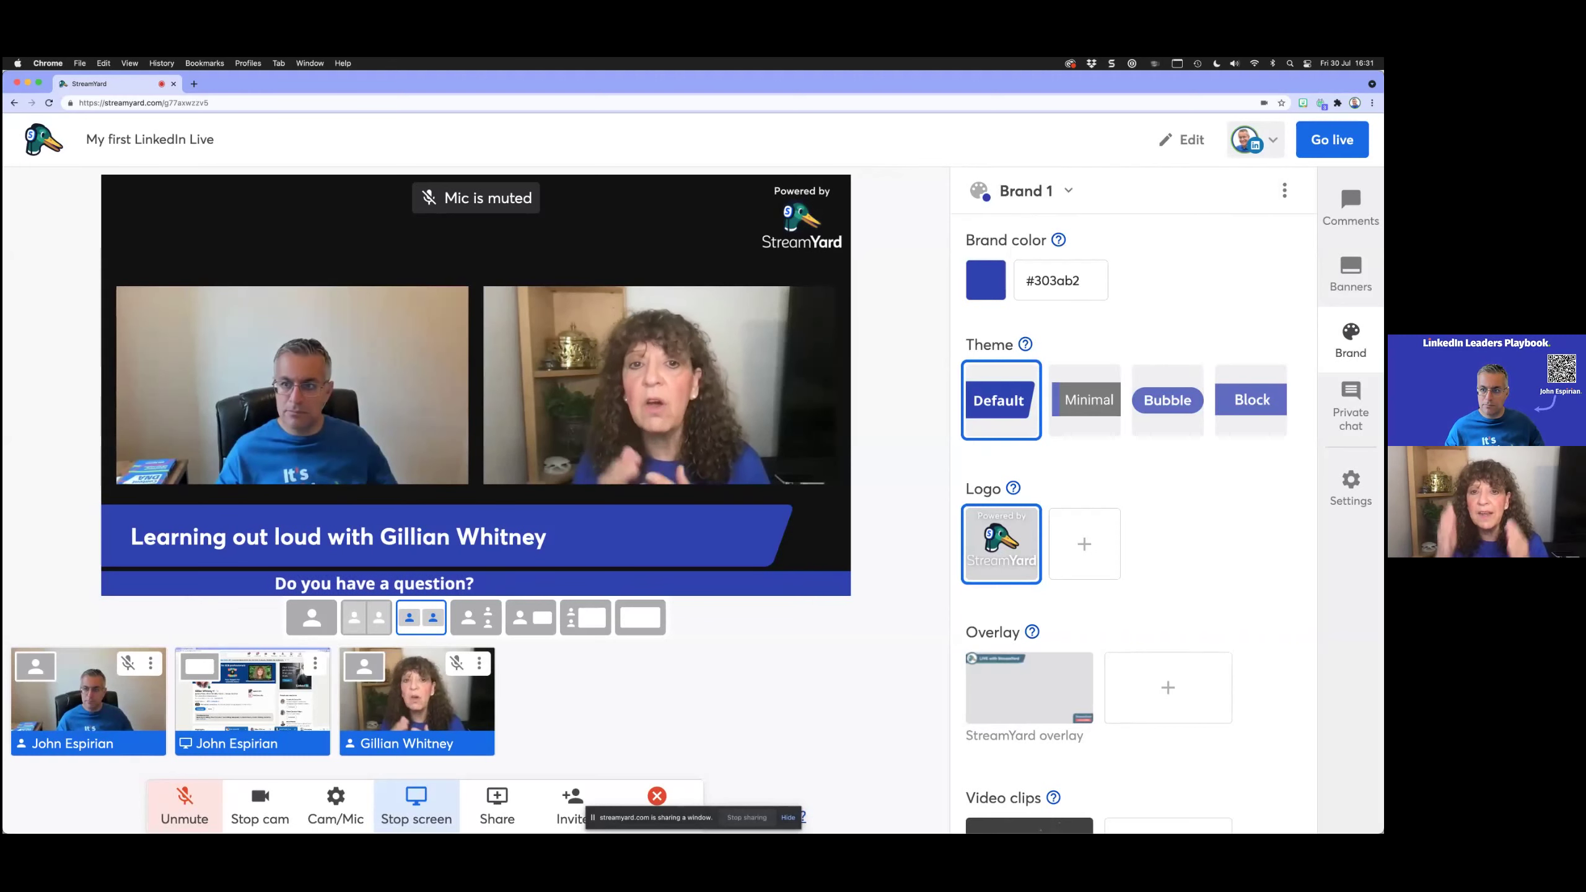
{"action": "left_click", "coordinate": [1284, 191]}
{"action": "left_click", "coordinate": [1254, 240]}
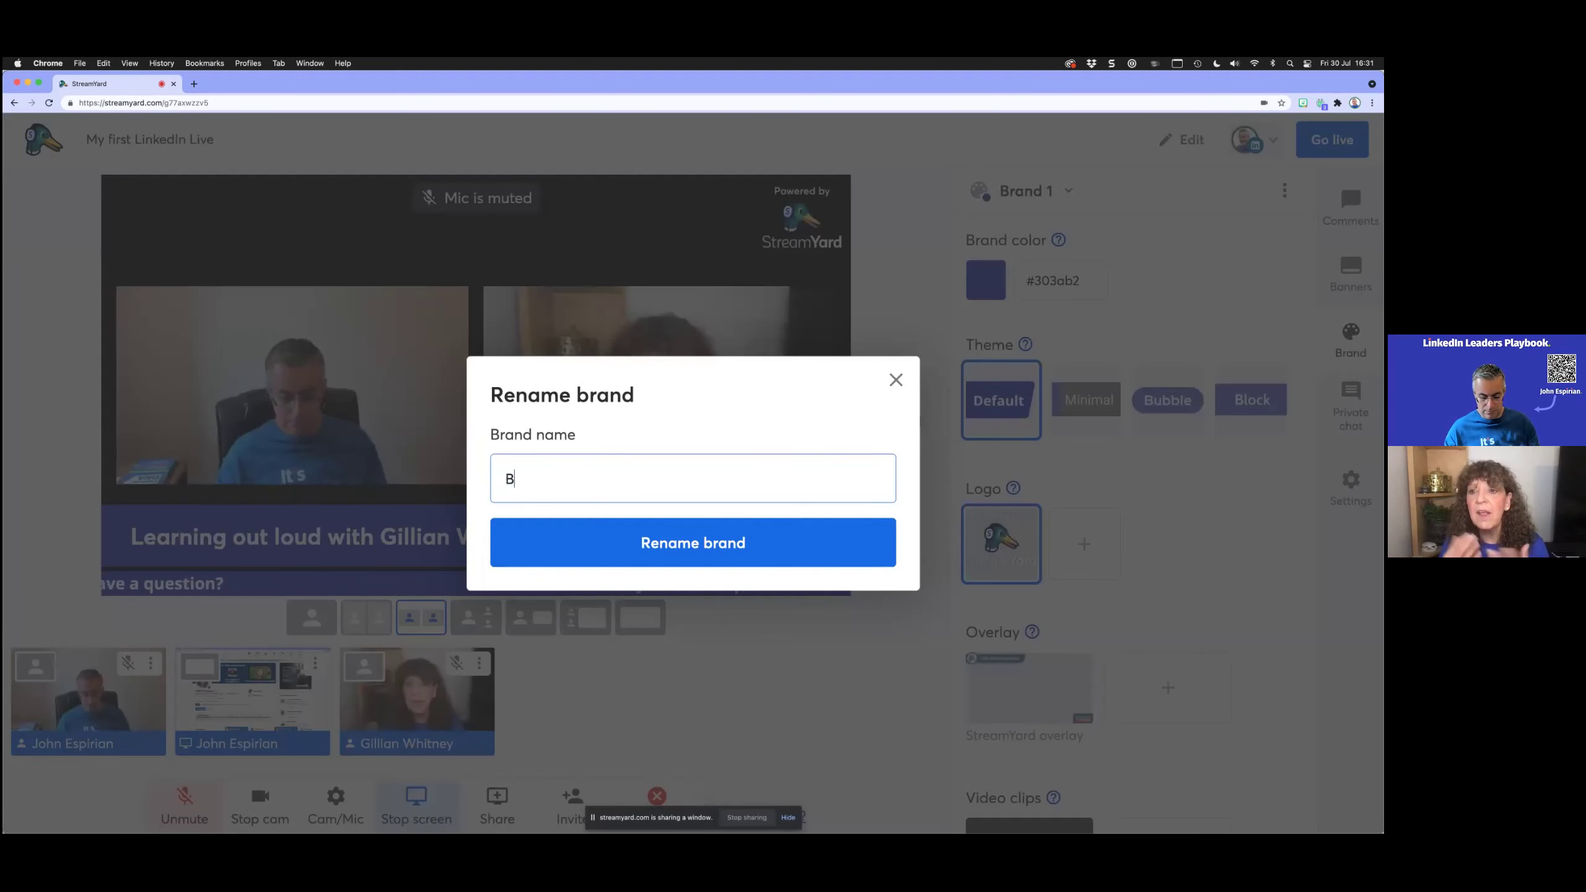
{"action": "type", "text": "Blue"}
{"action": "key", "text": "Return"}
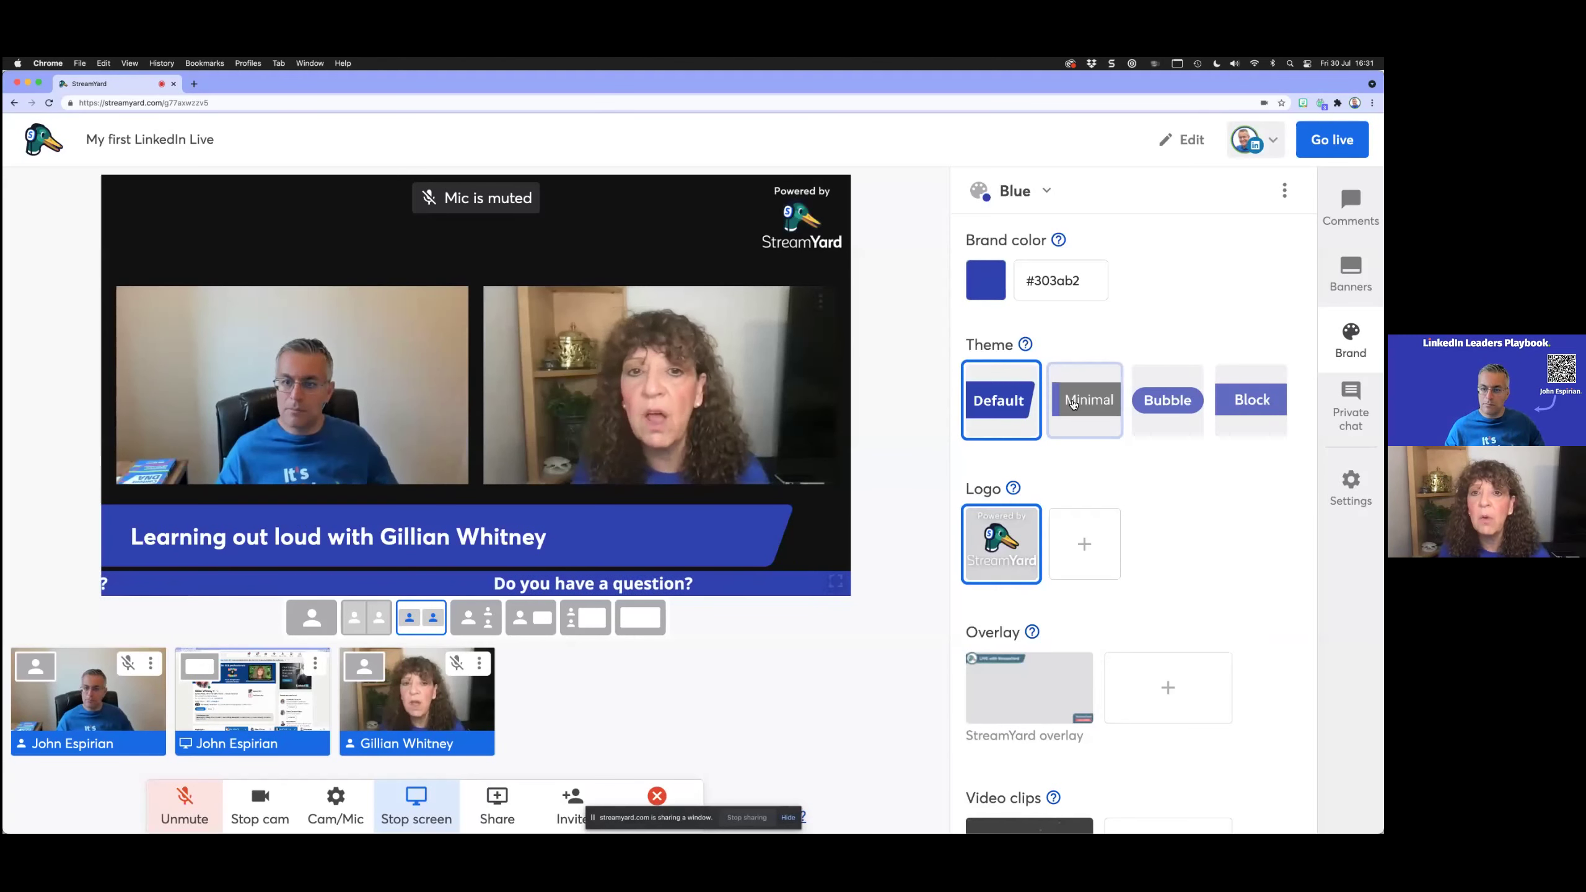
Step: Try the Bubble and Block banner themes, then settle on Default
{"action": "left_click", "coordinate": [1156, 404]}
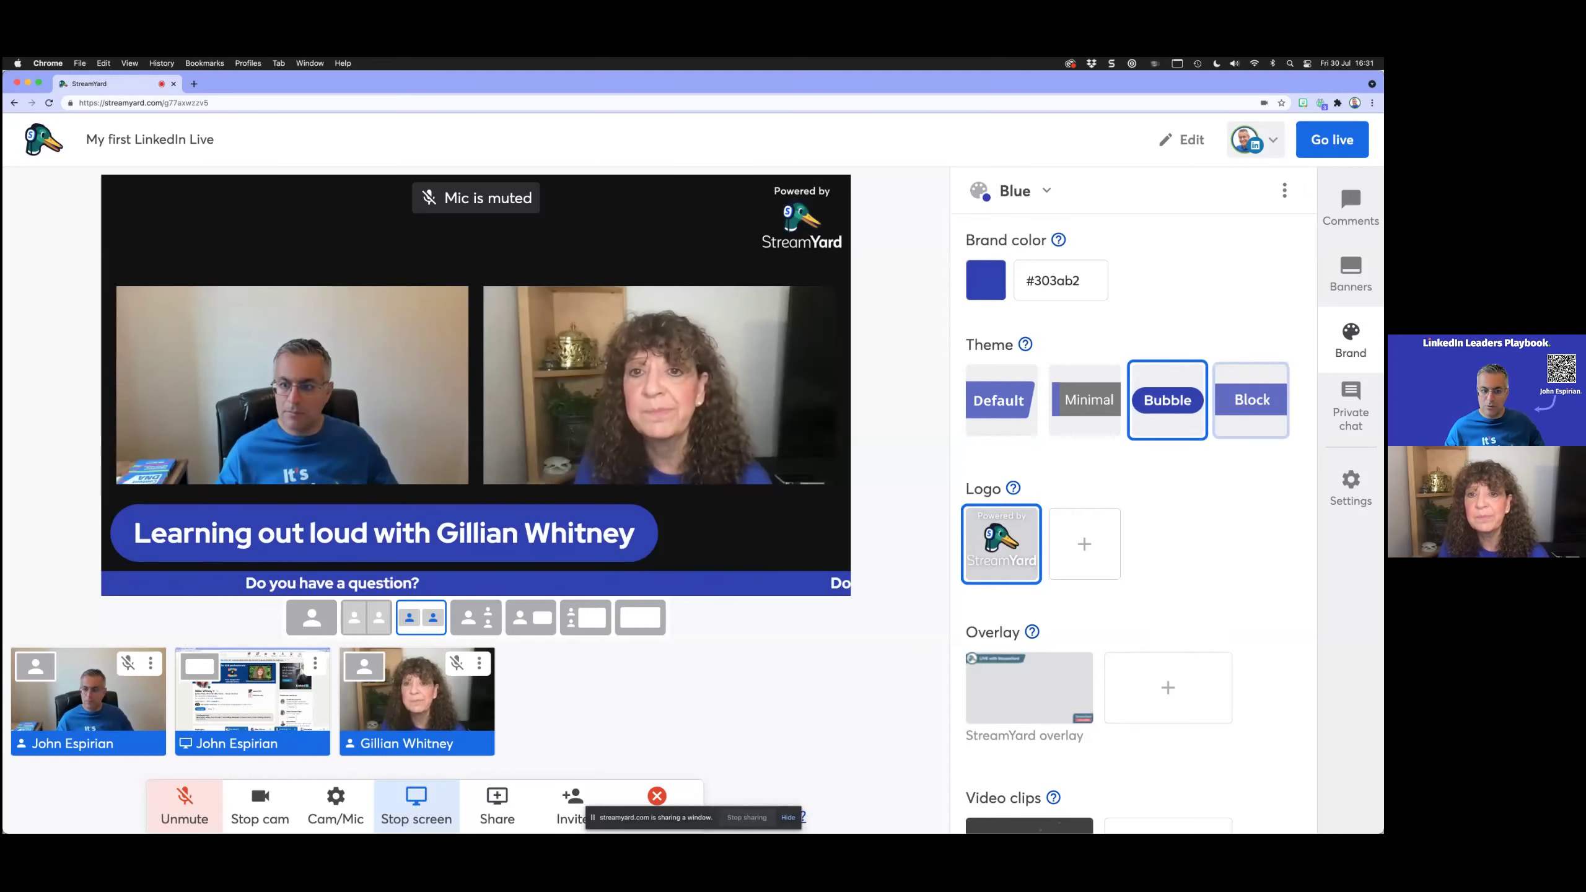
{"action": "left_click", "coordinate": [1251, 399]}
{"action": "left_click", "coordinate": [999, 399]}
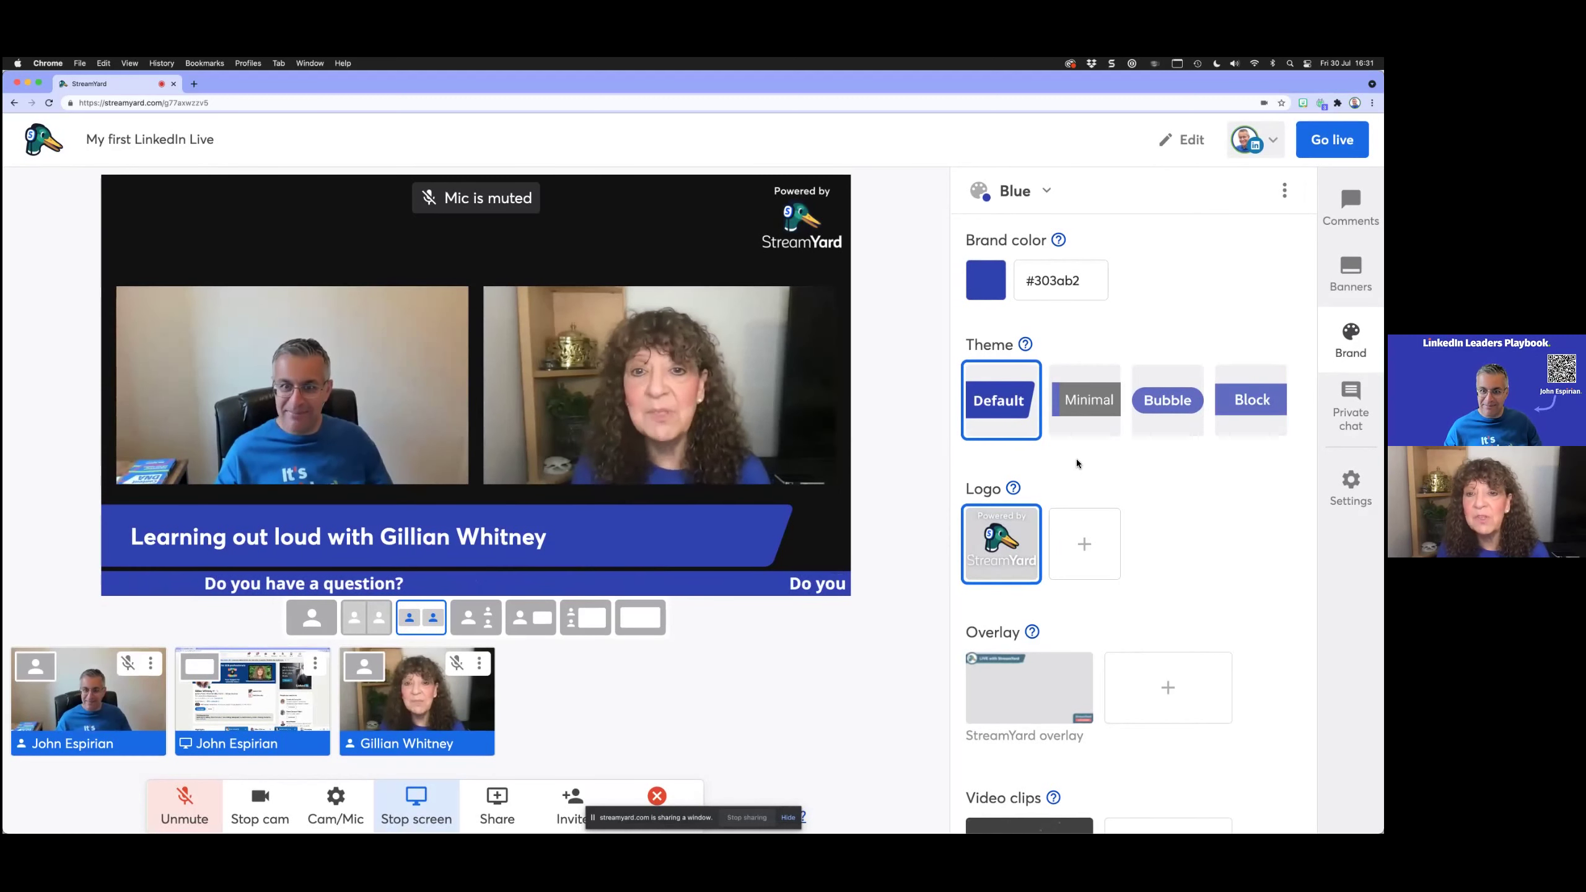
{"action": "scroll", "coordinate": [1076, 462], "scroll_direction": "down", "scroll_amount": 2}
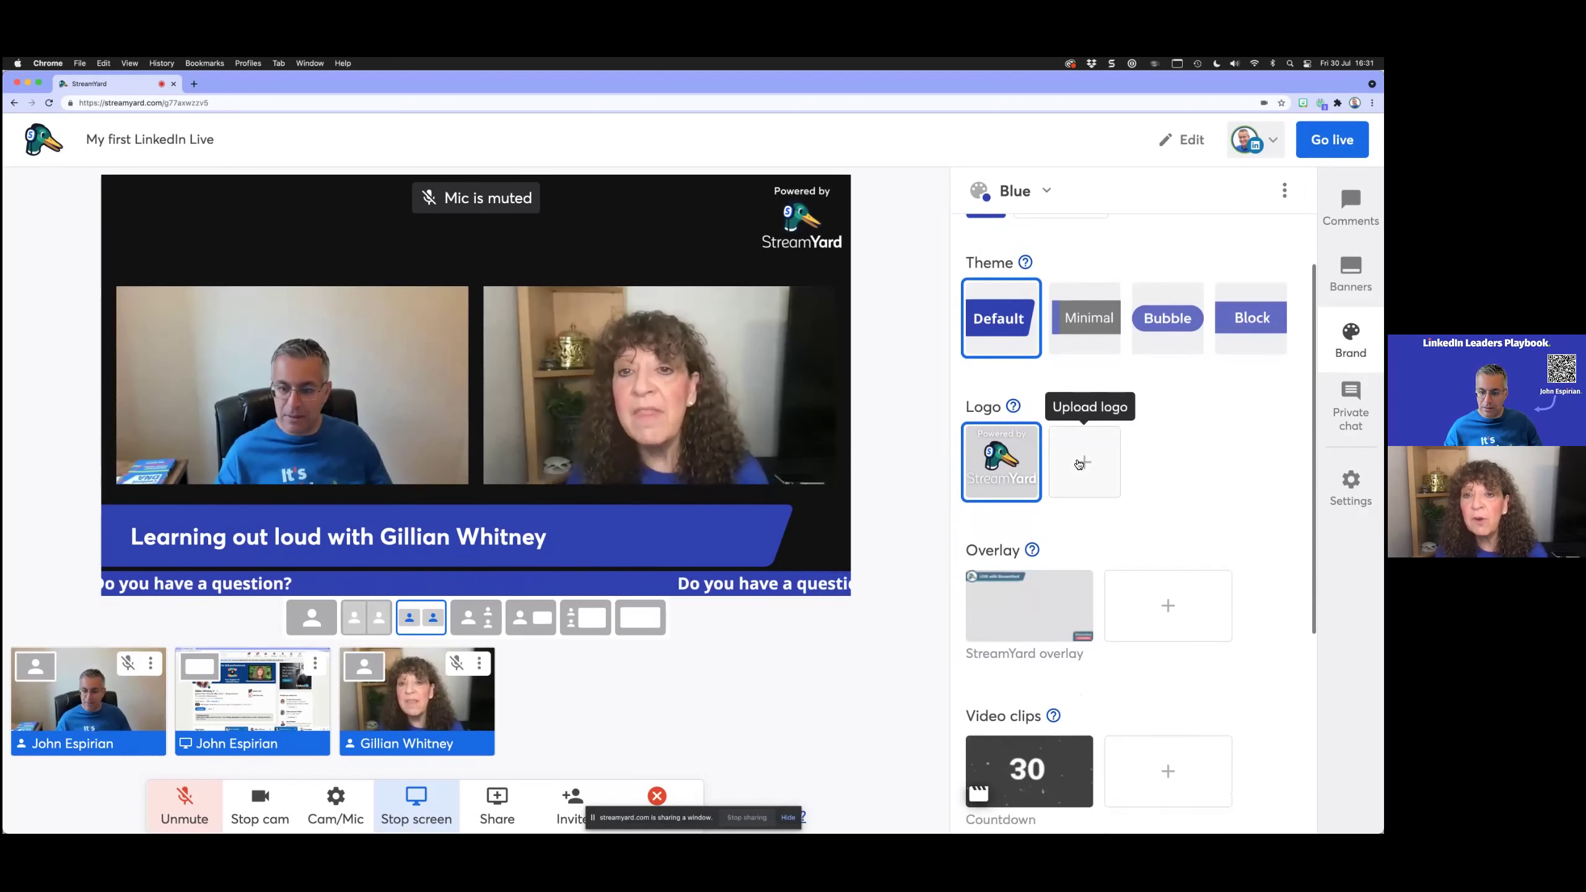
{"action": "scroll", "coordinate": [1078, 463], "scroll_direction": "down", "scroll_amount": 2}
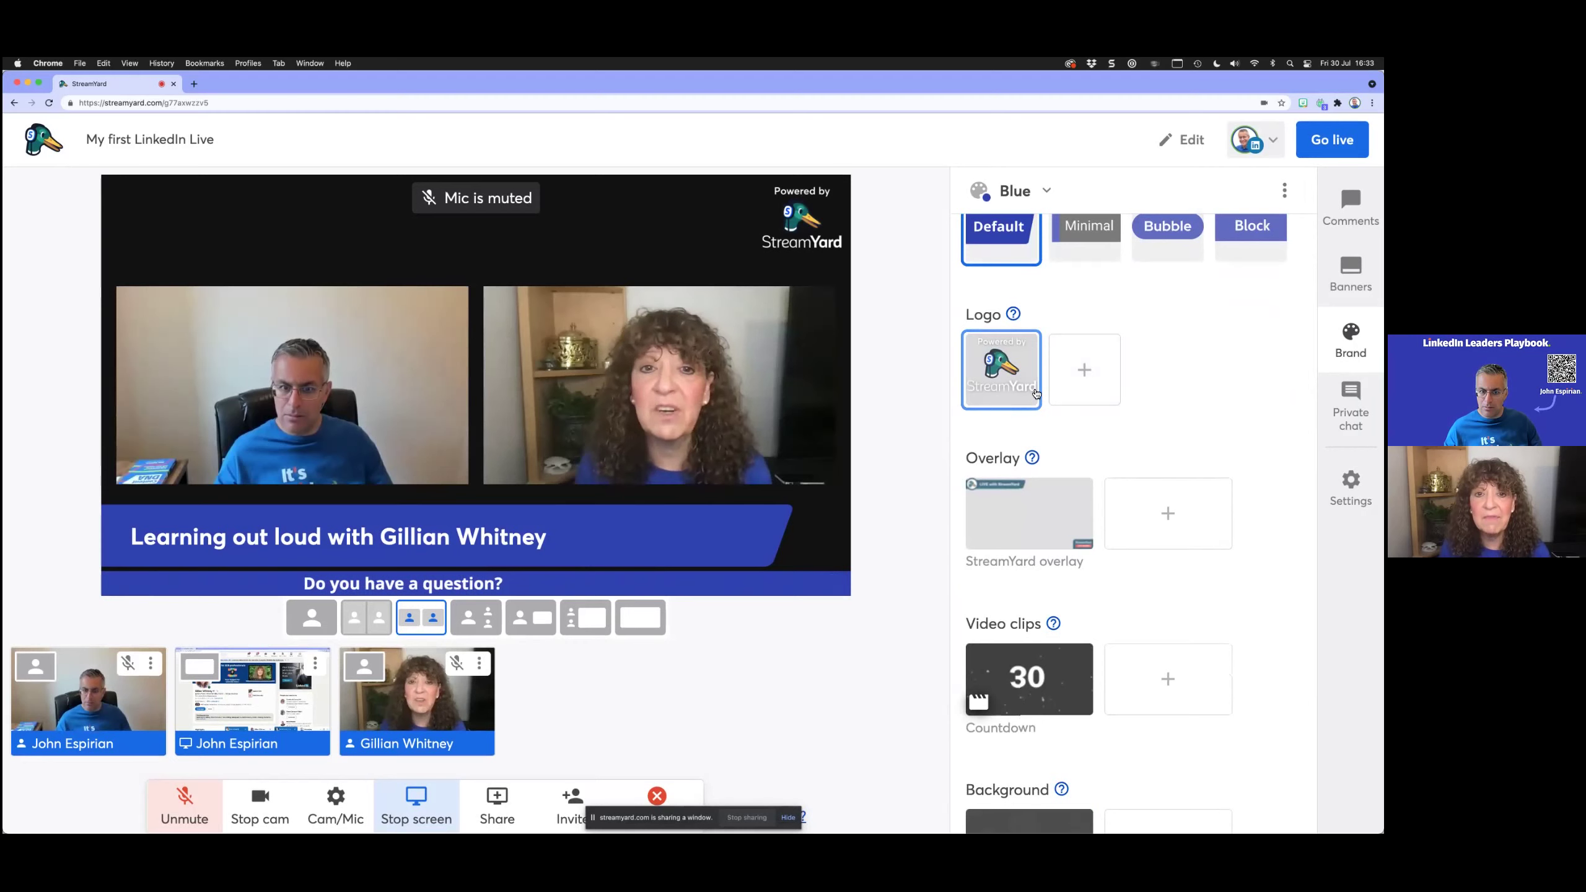
{"action": "scroll", "coordinate": [1074, 462], "scroll_direction": "up", "scroll_amount": 2}
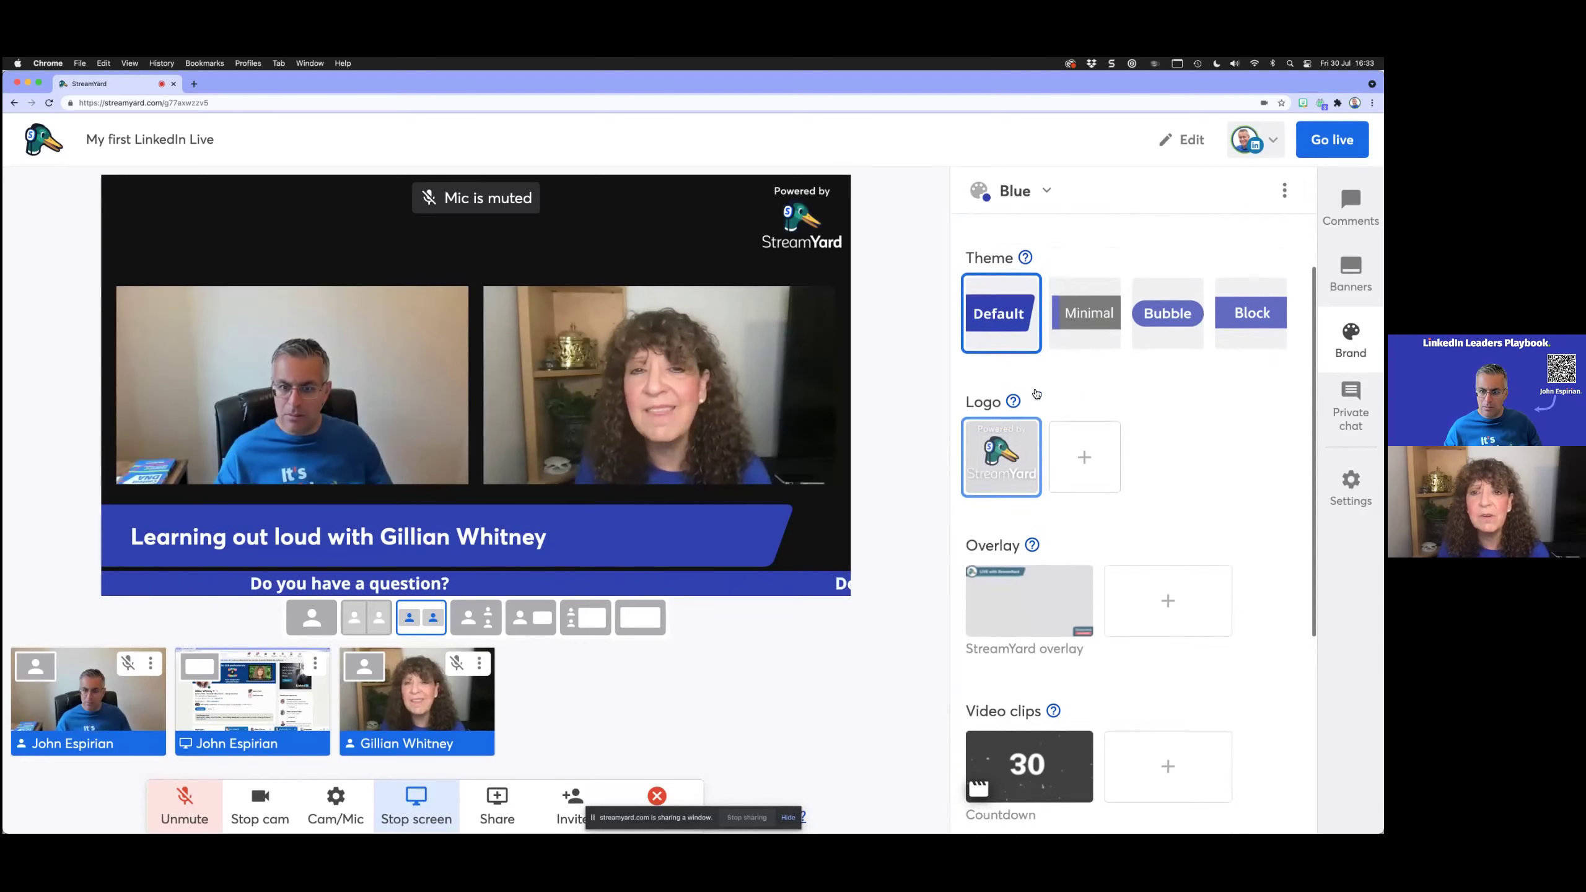
{"action": "left_click", "coordinate": [1085, 487]}
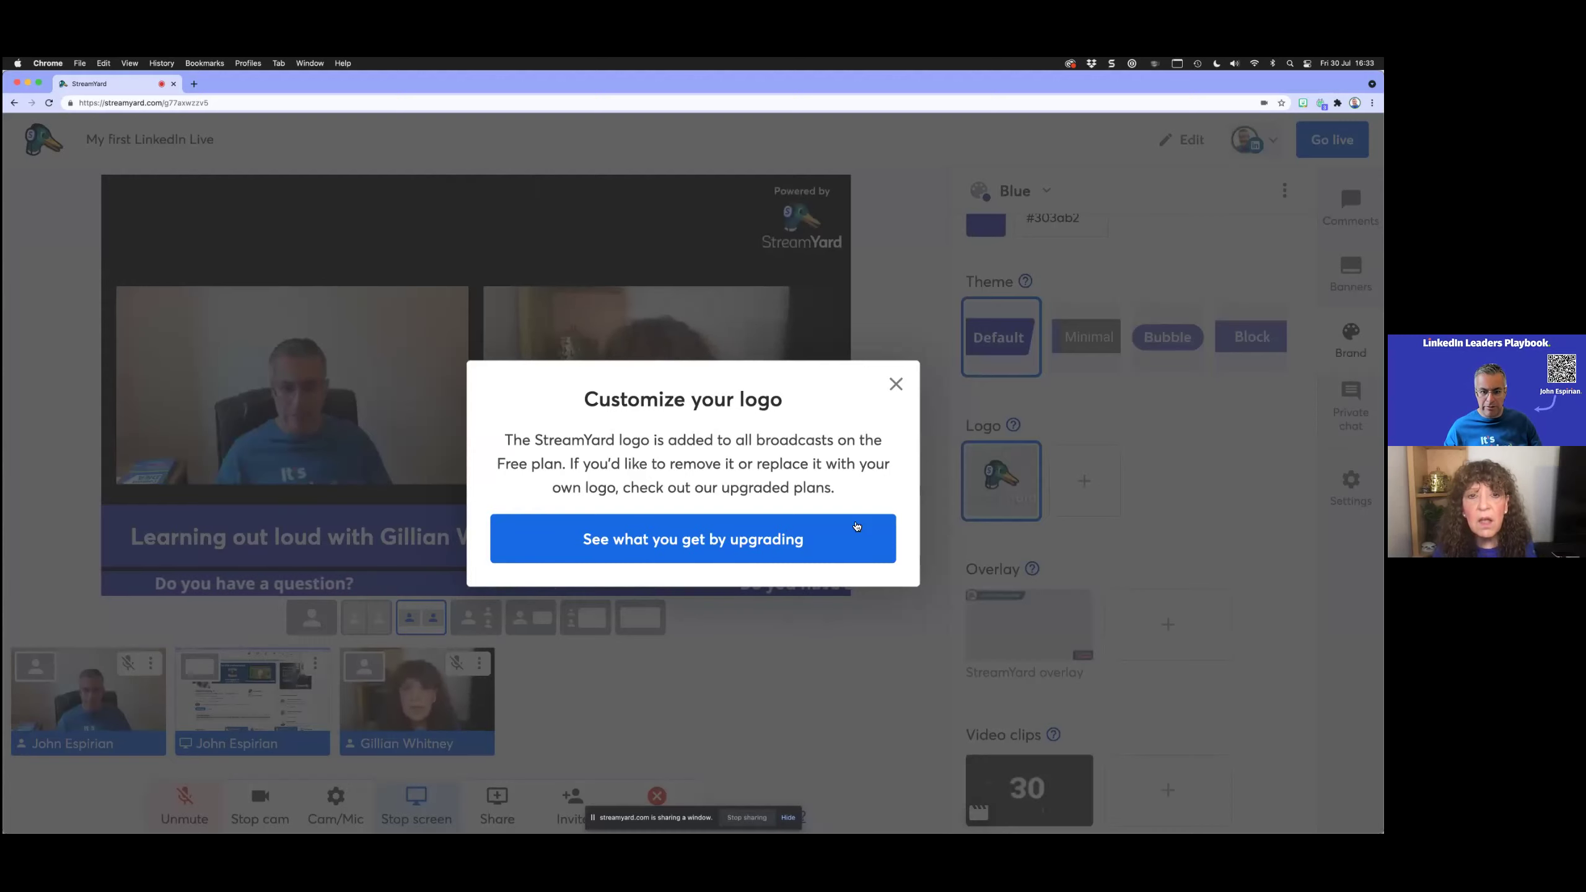
{"action": "left_click", "coordinate": [895, 383]}
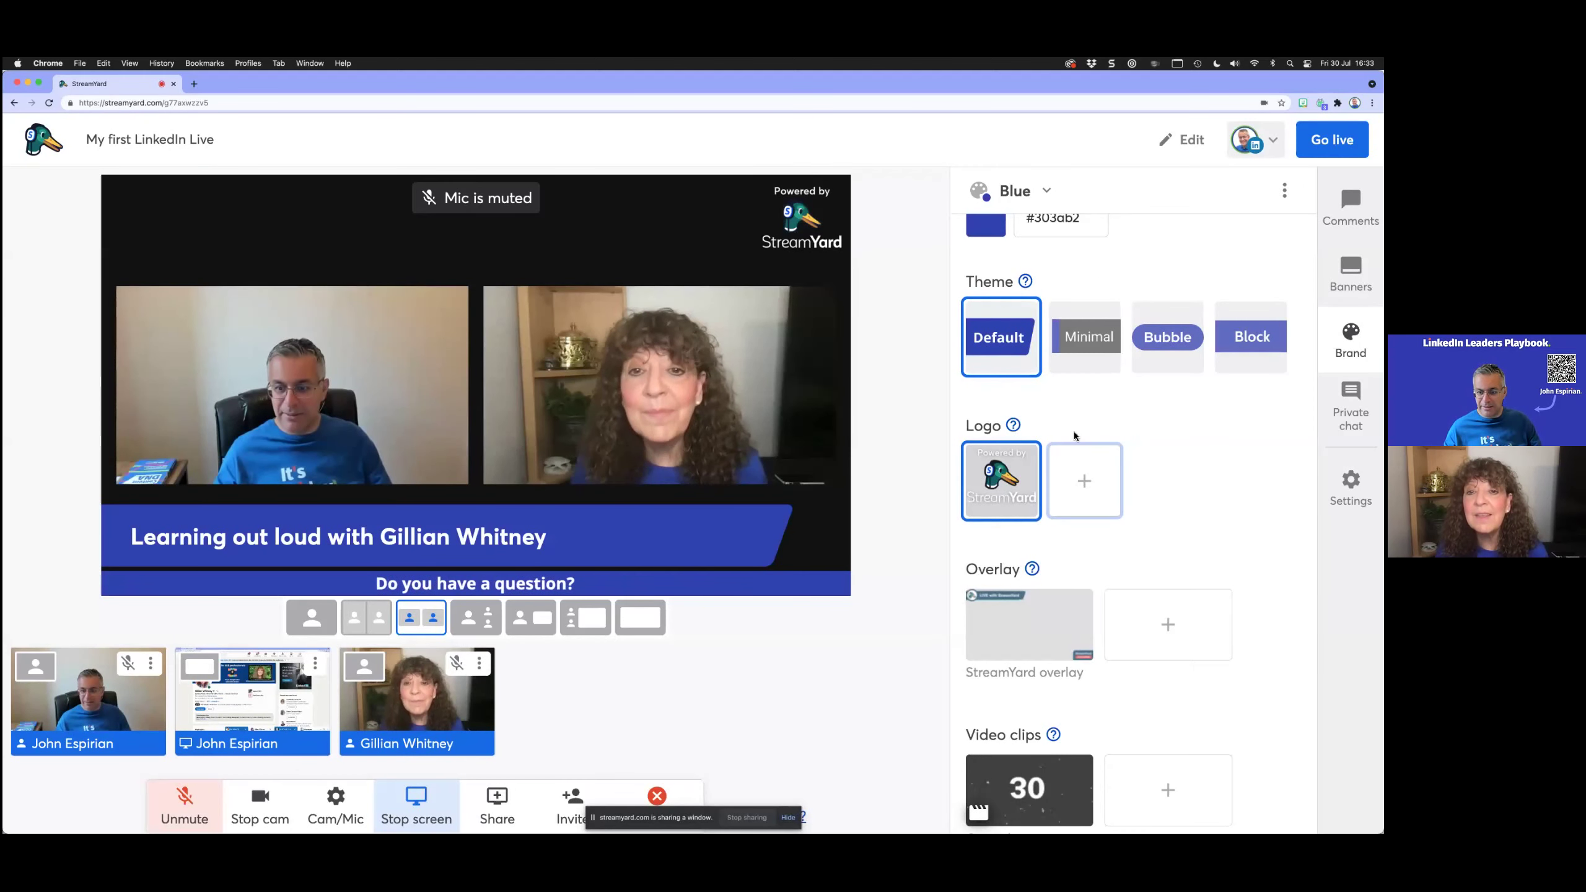
Step: Toggle the LIVE with StreamYard overlay on and off, then apply the Leaves background
{"action": "left_click", "coordinate": [1047, 632]}
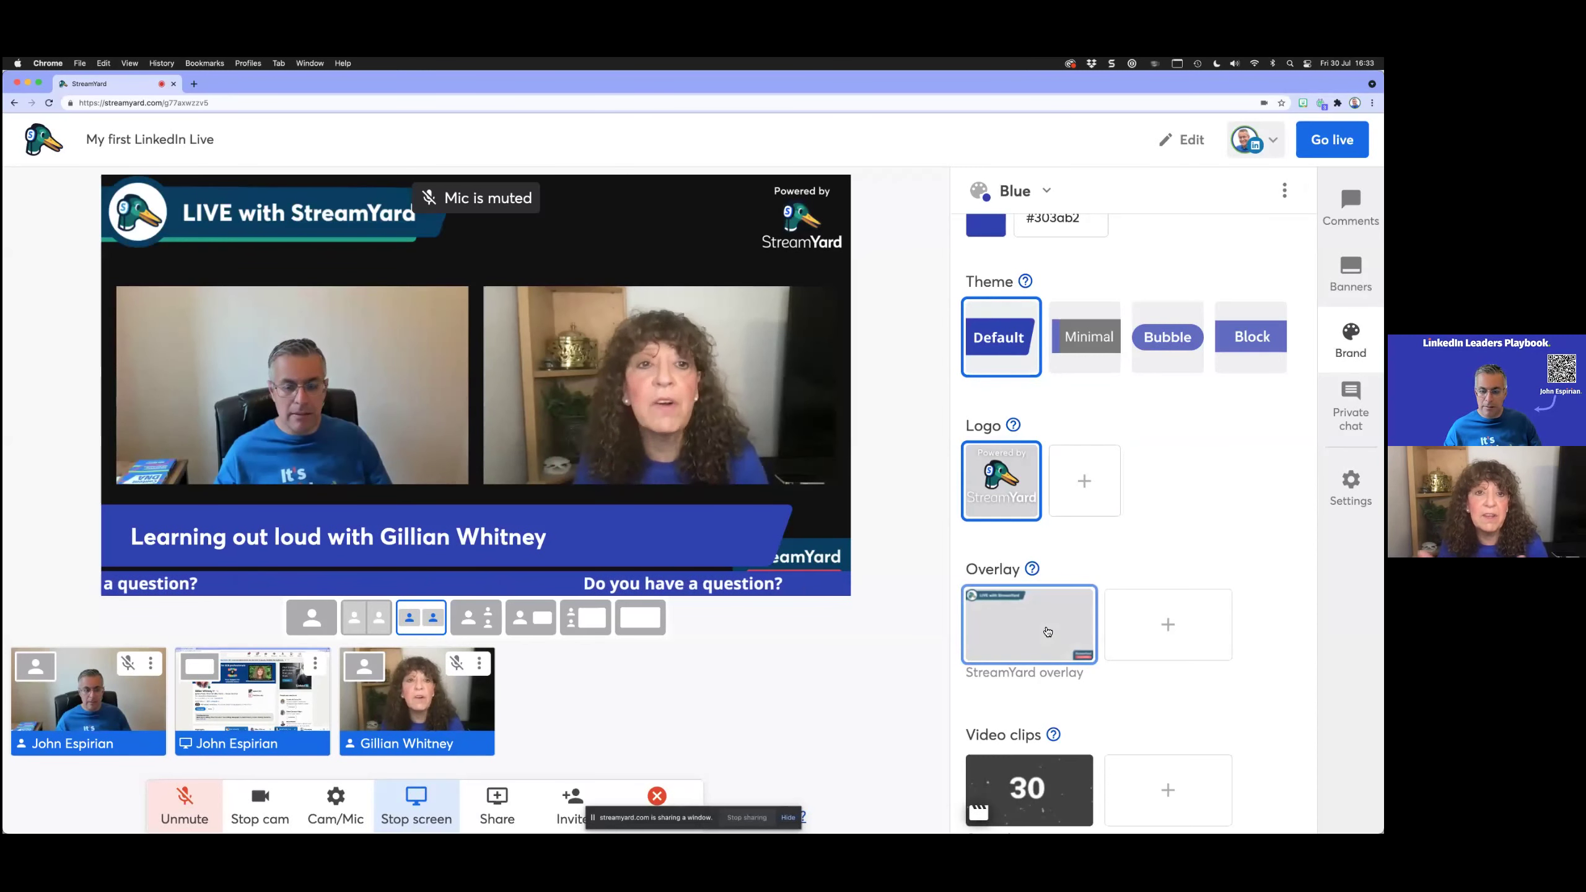
{"action": "left_click", "coordinate": [1046, 631]}
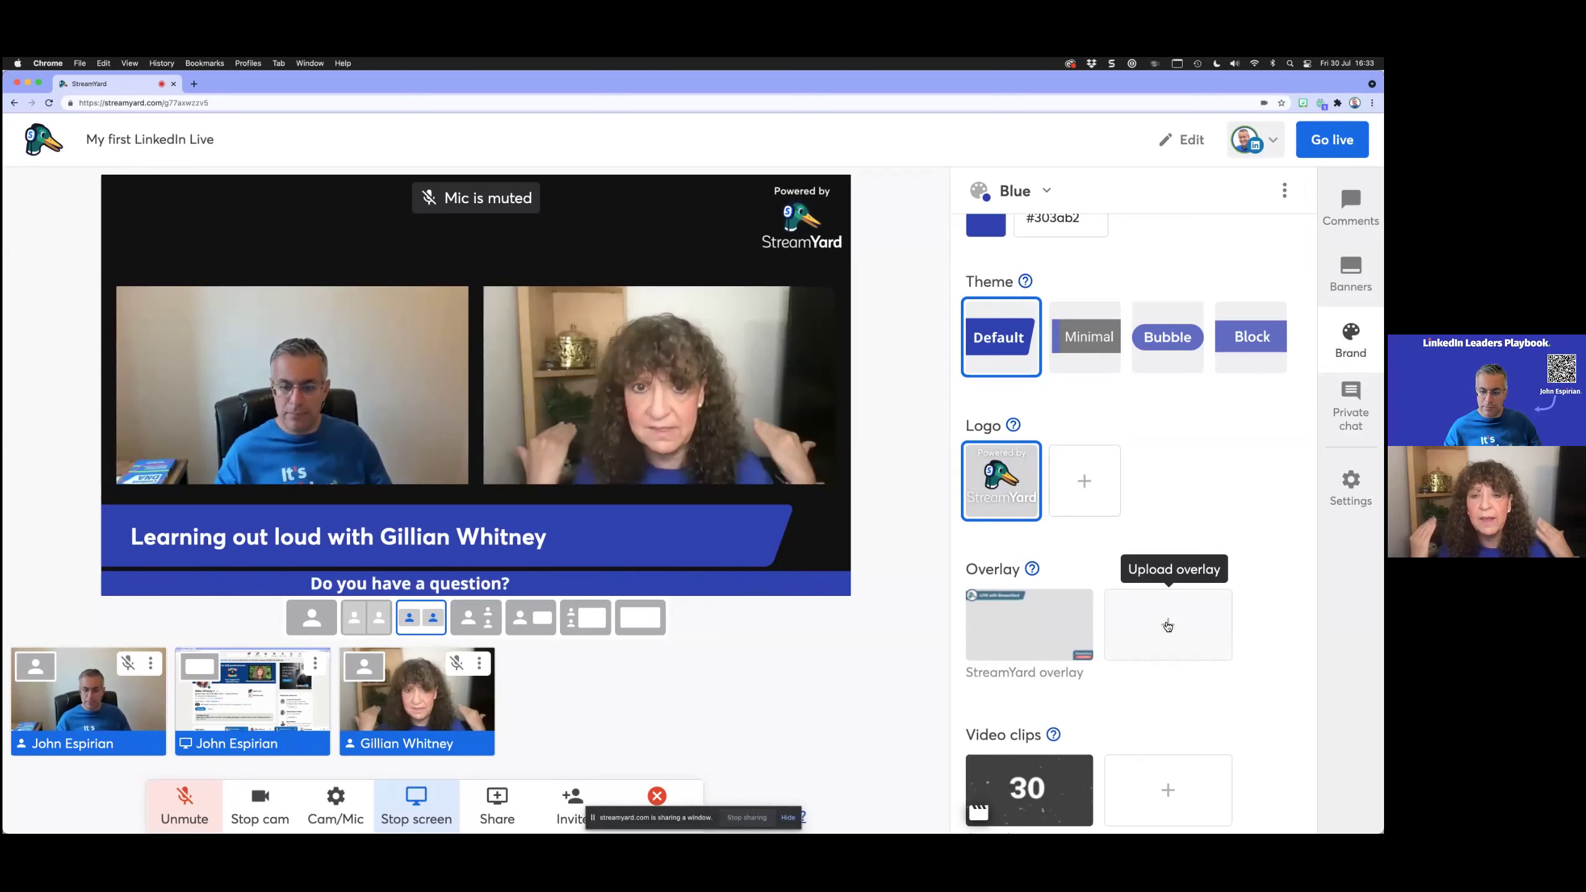
{"action": "scroll", "coordinate": [1166, 623], "scroll_direction": "down", "scroll_amount": 2}
{"action": "scroll", "coordinate": [1164, 623], "scroll_direction": "up", "scroll_amount": 2}
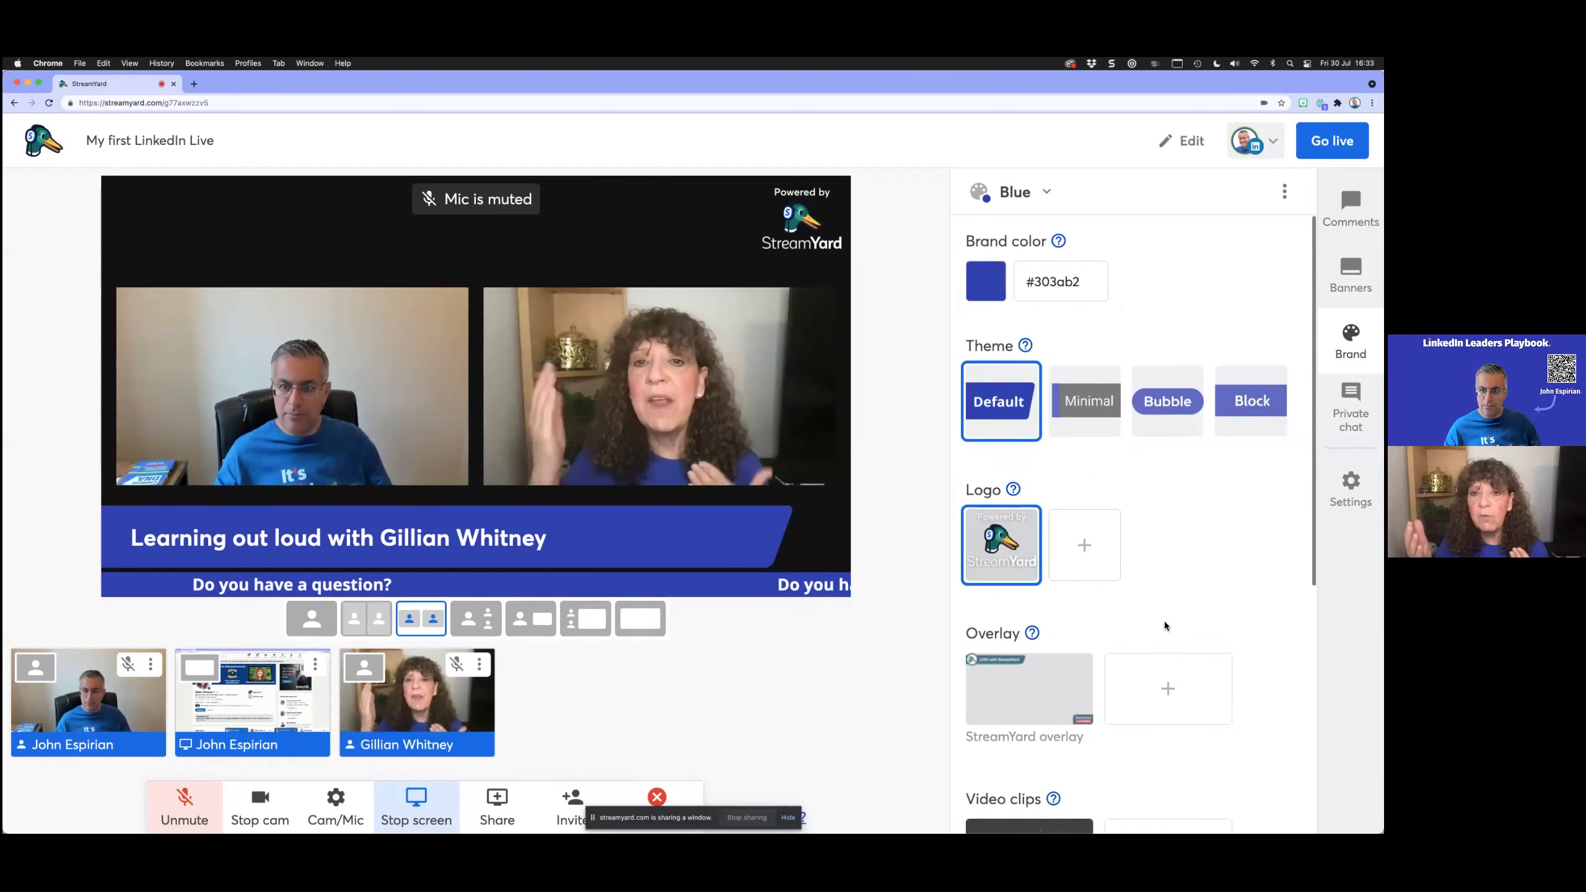
{"action": "scroll", "coordinate": [1164, 623], "scroll_direction": "down", "scroll_amount": 4}
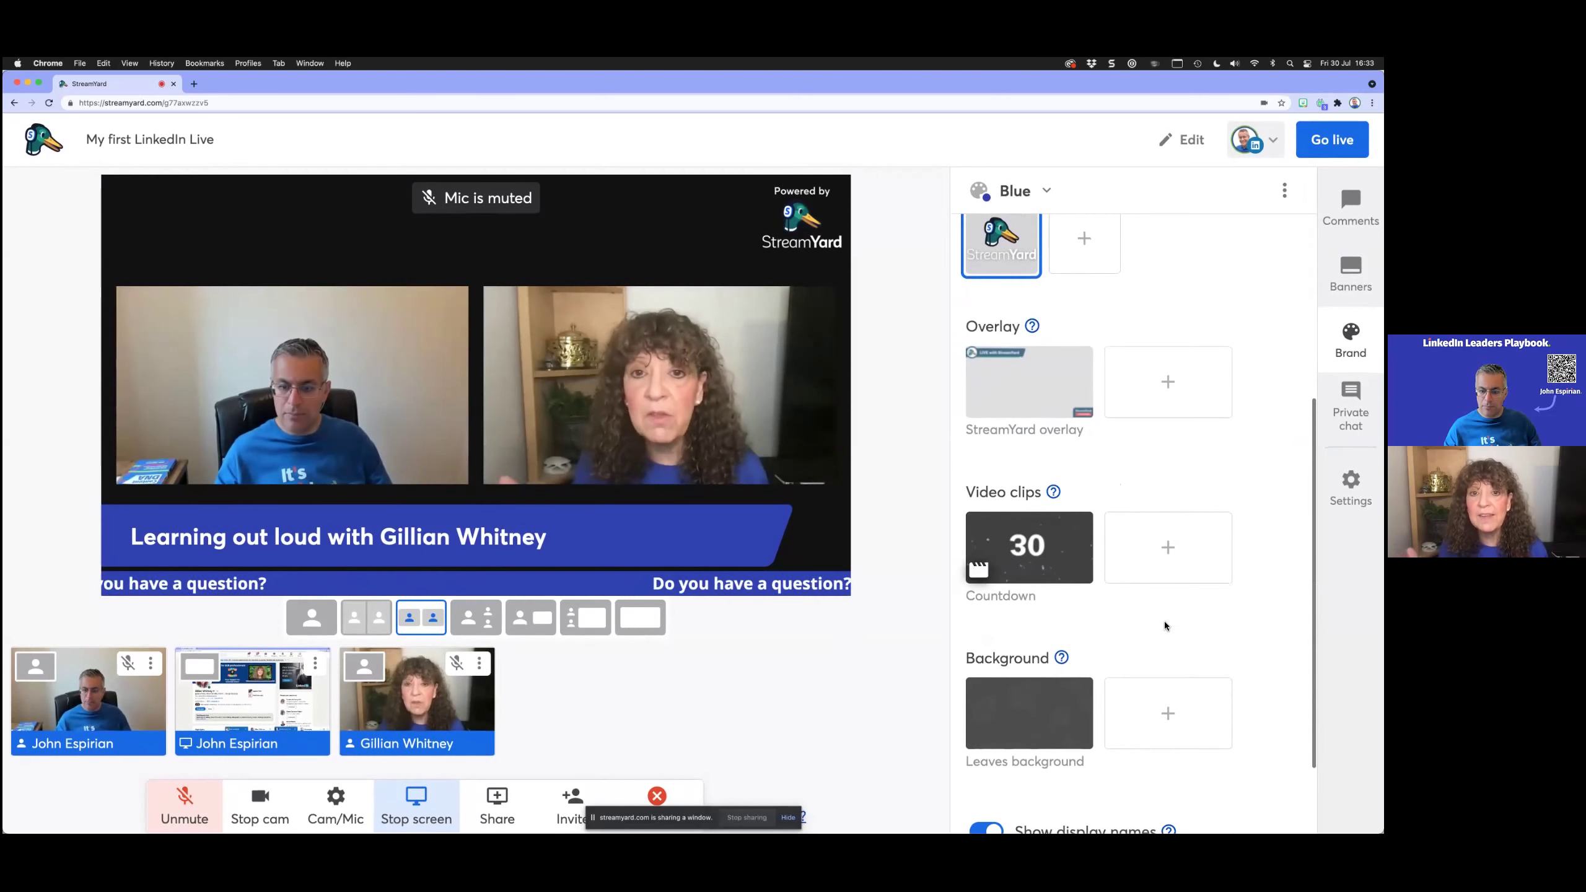
{"action": "scroll", "coordinate": [1165, 620], "scroll_direction": "up", "scroll_amount": 1}
{"action": "left_click", "coordinate": [1054, 750]}
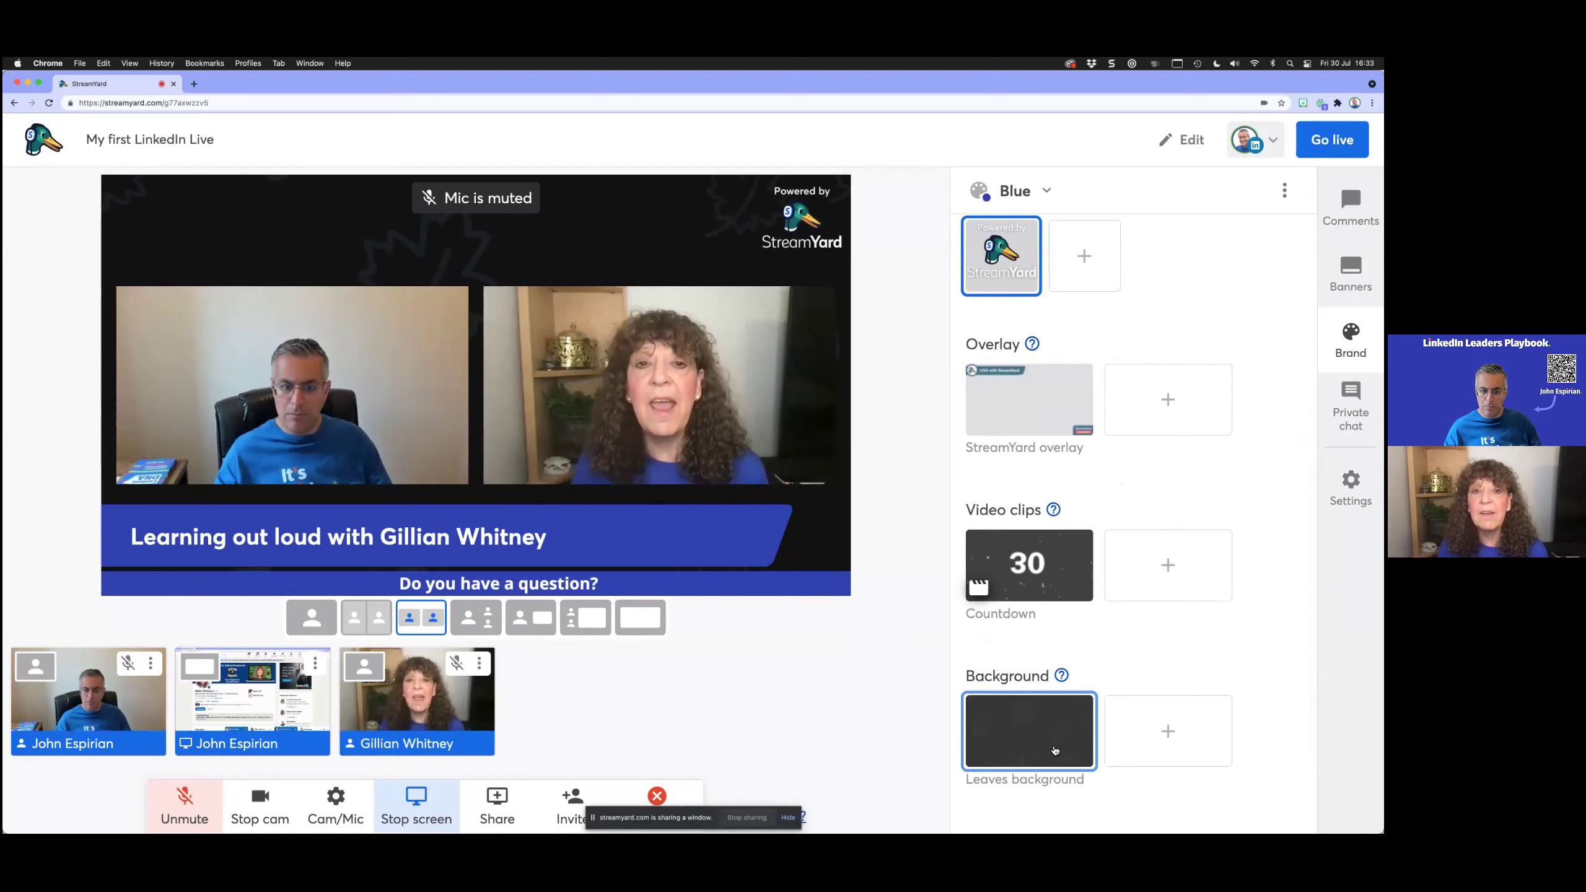
{"action": "scroll", "coordinate": [1048, 633], "scroll_direction": "up", "scroll_amount": 2}
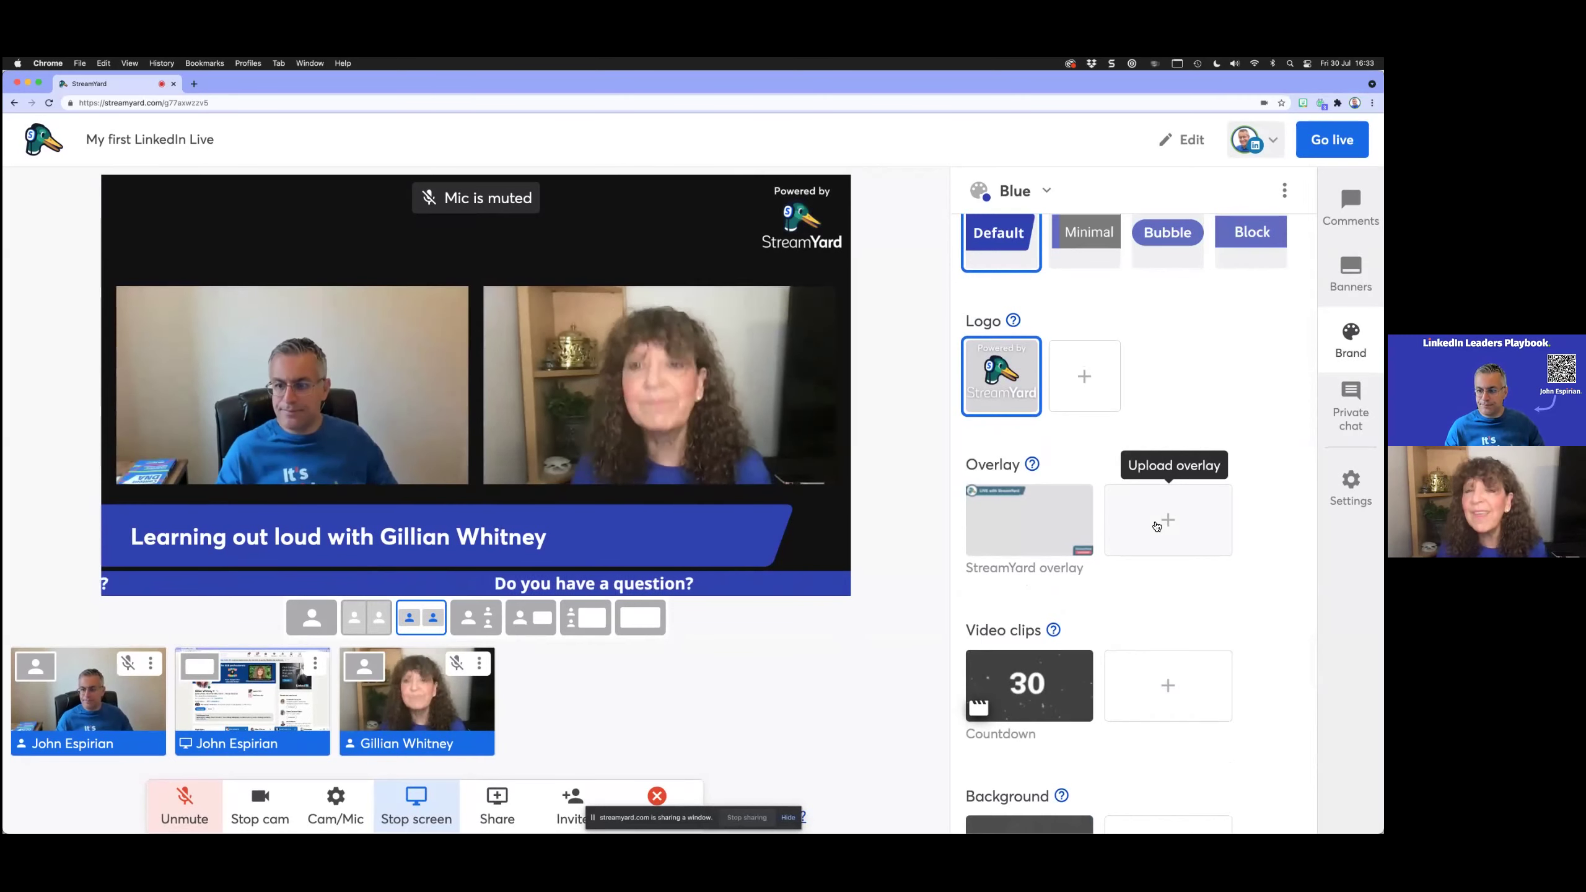
{"action": "left_click", "coordinate": [1155, 524]}
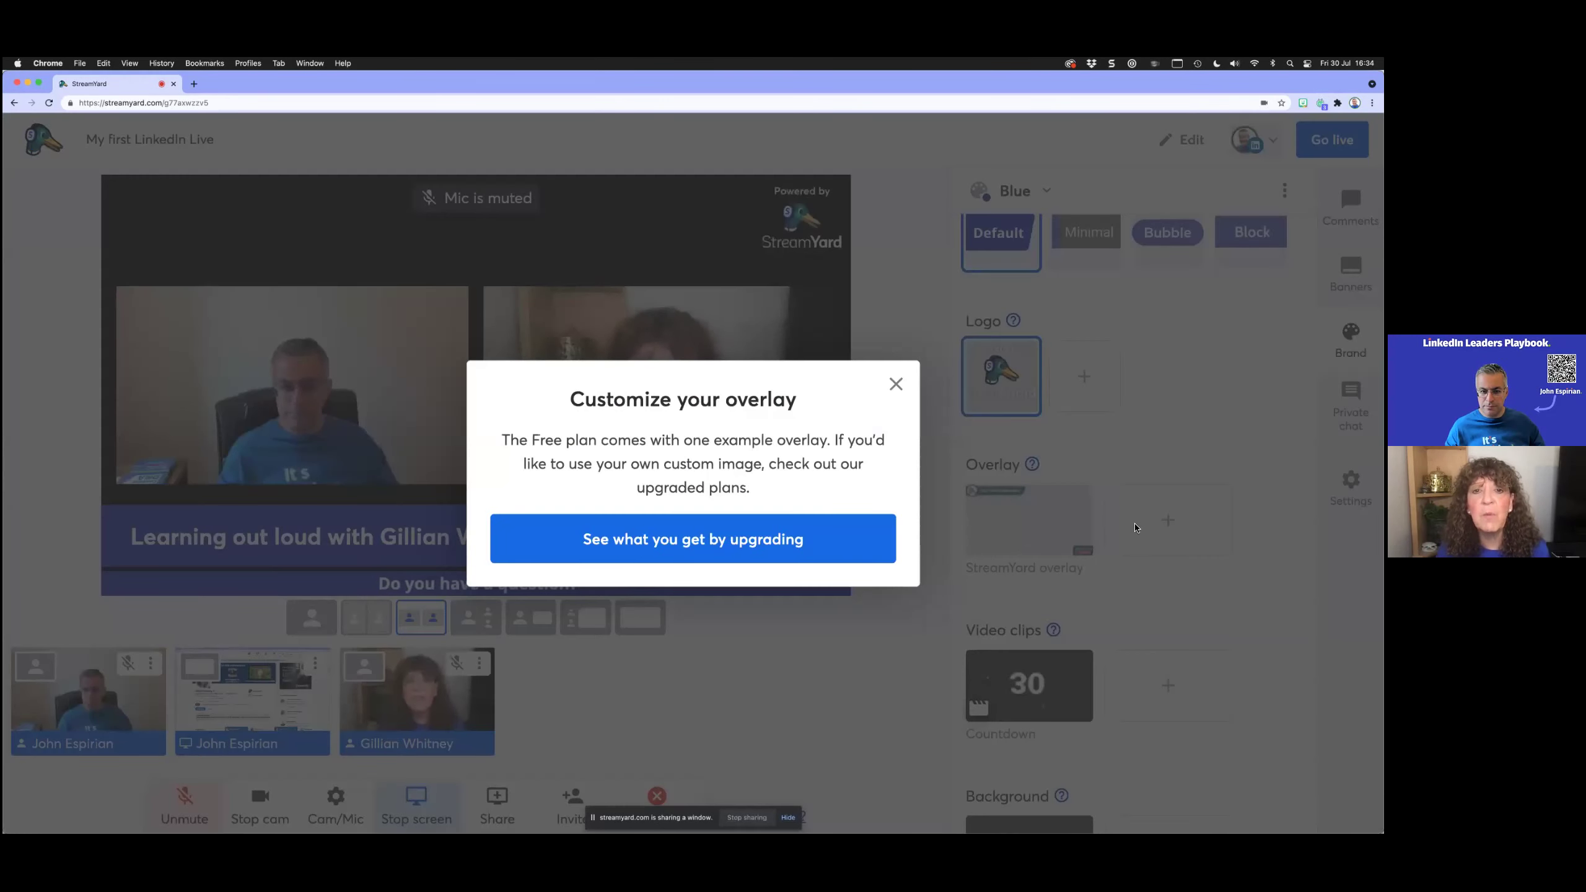
{"action": "left_click", "coordinate": [896, 384]}
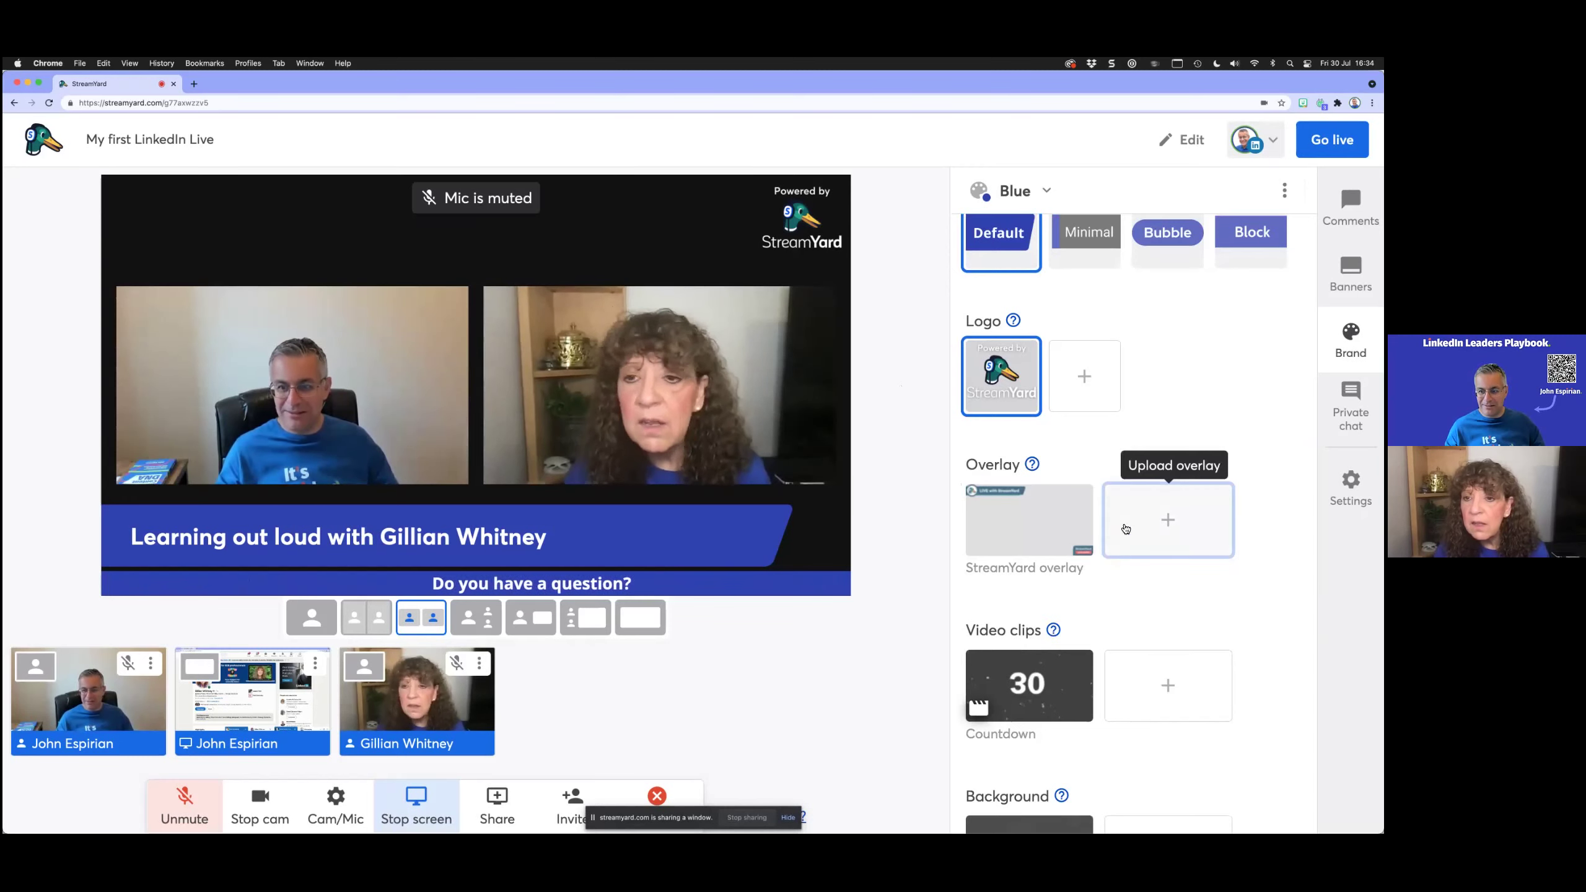
{"action": "left_click", "coordinate": [1122, 526]}
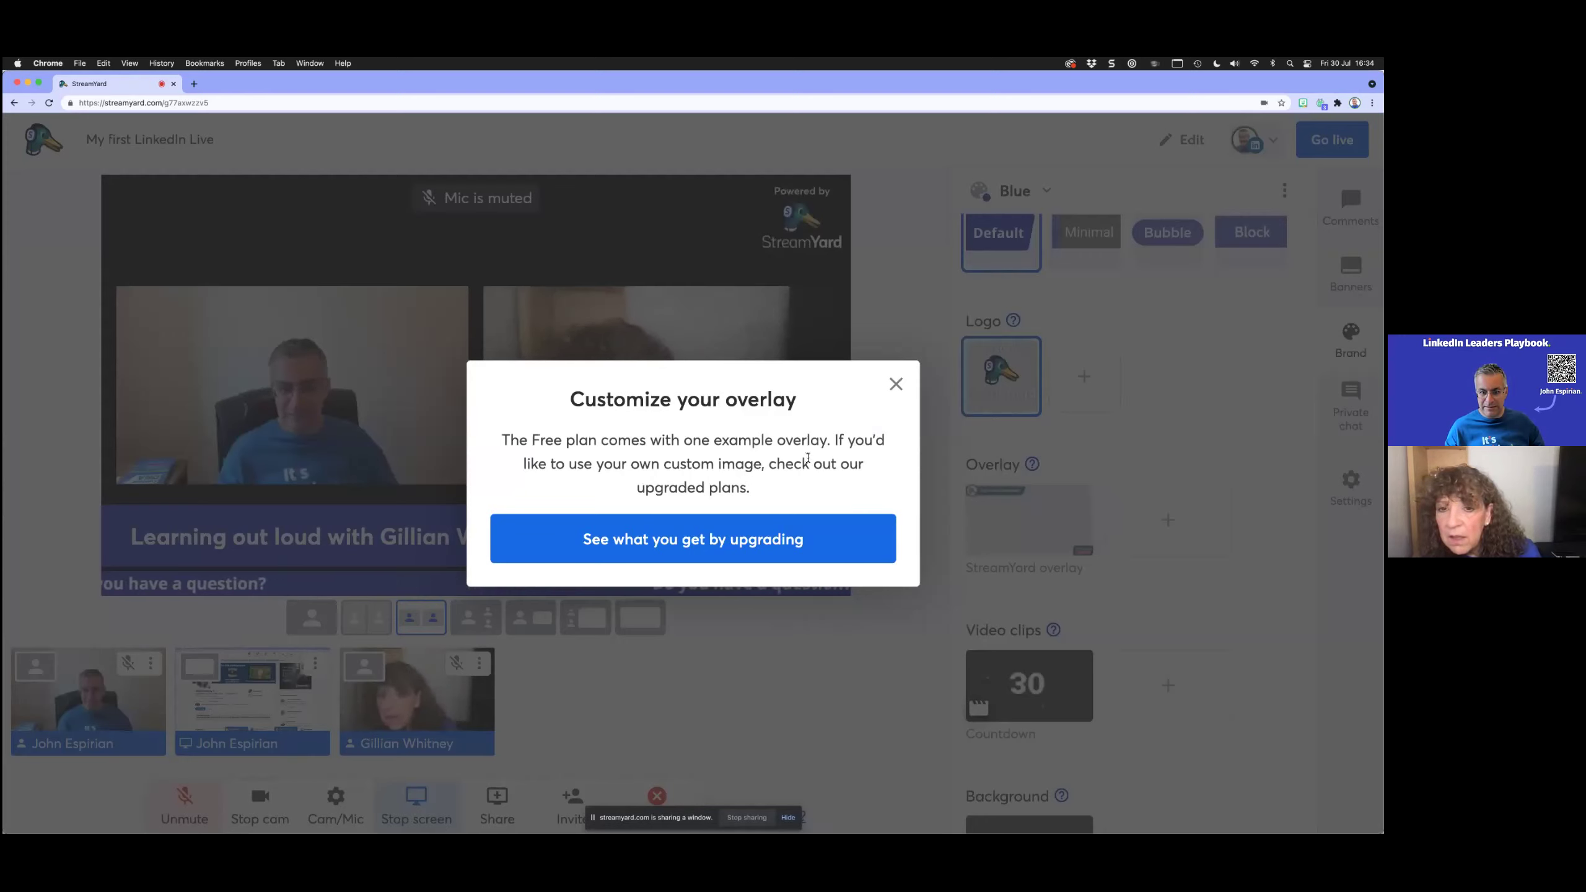
{"action": "left_click", "coordinate": [896, 385]}
{"action": "scroll", "coordinate": [1135, 501], "scroll_direction": "down", "scroll_amount": 3}
{"action": "scroll", "coordinate": [1149, 640], "scroll_direction": "down", "scroll_amount": 1}
{"action": "left_click", "coordinate": [1147, 636]}
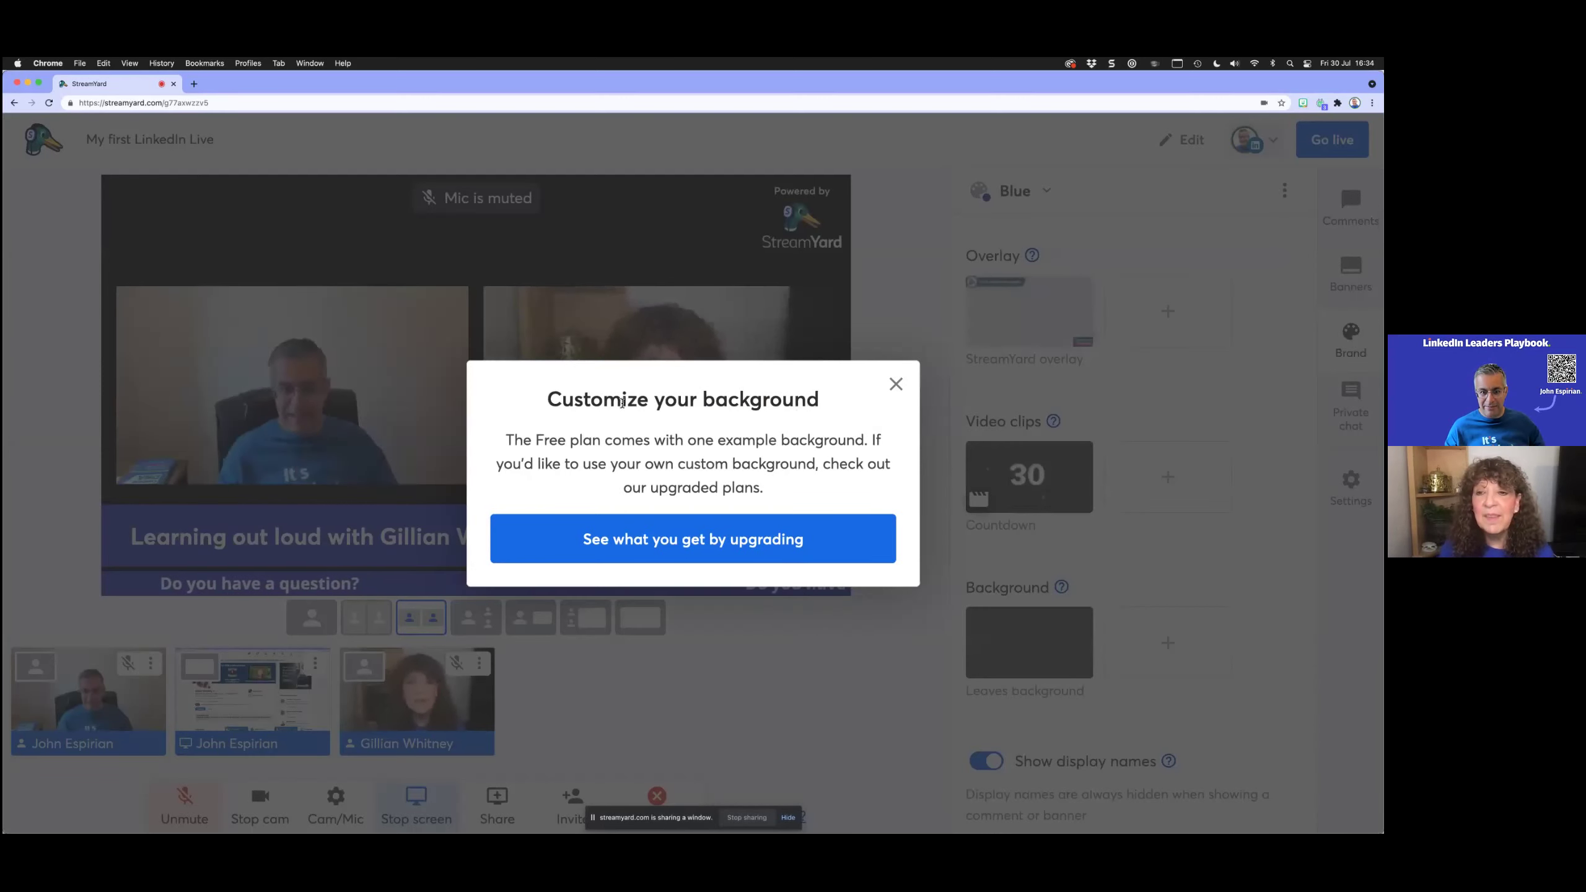
{"action": "left_click", "coordinate": [894, 384]}
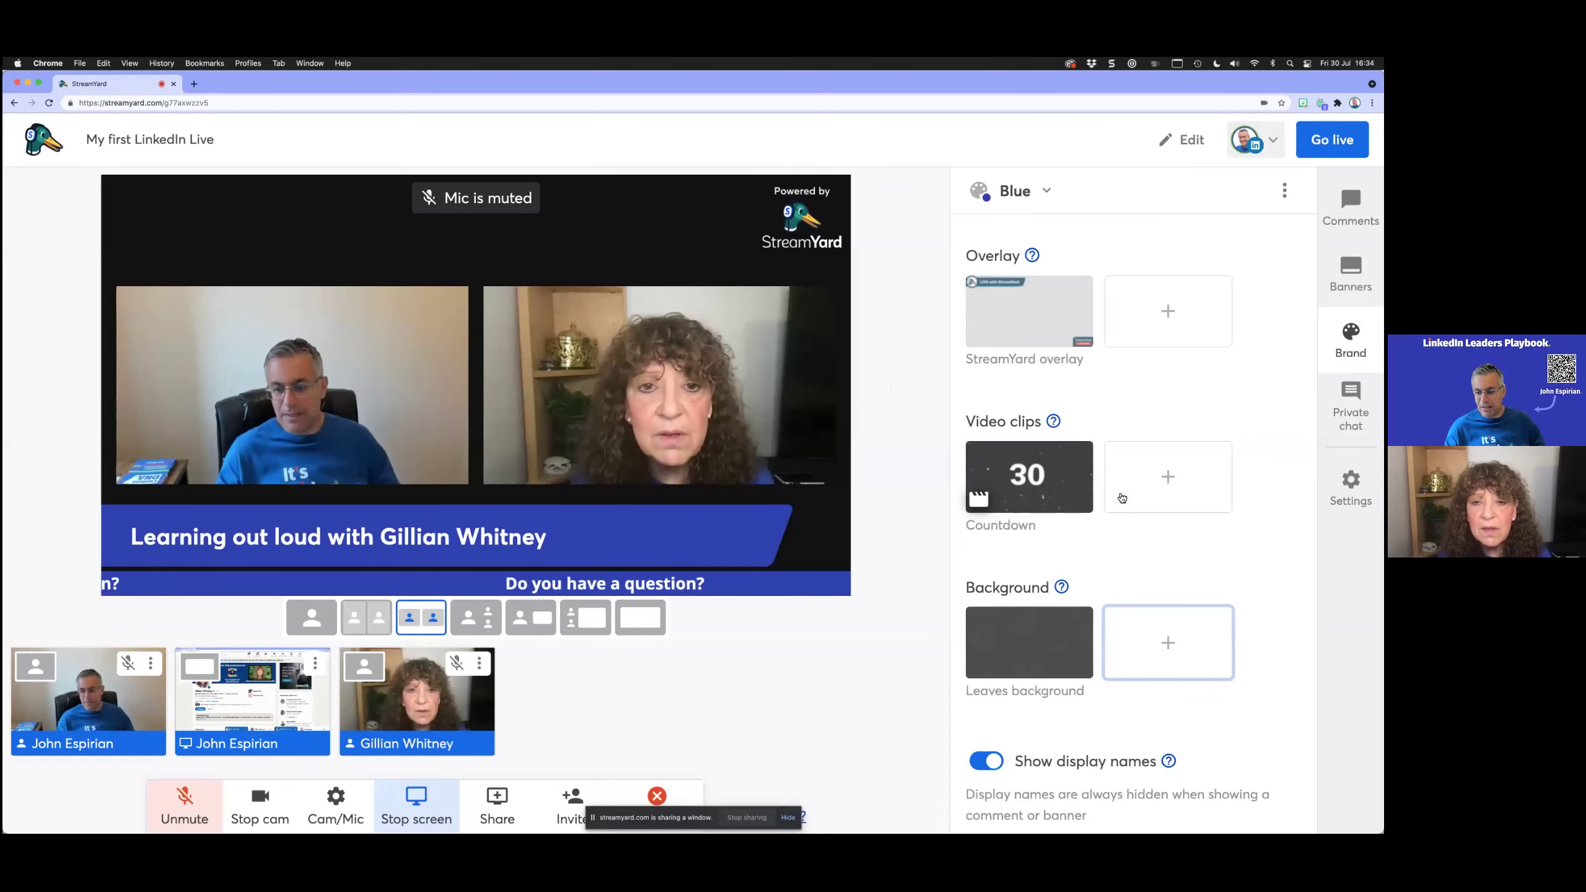
{"action": "scroll", "coordinate": [1118, 496], "scroll_direction": "down", "scroll_amount": 1}
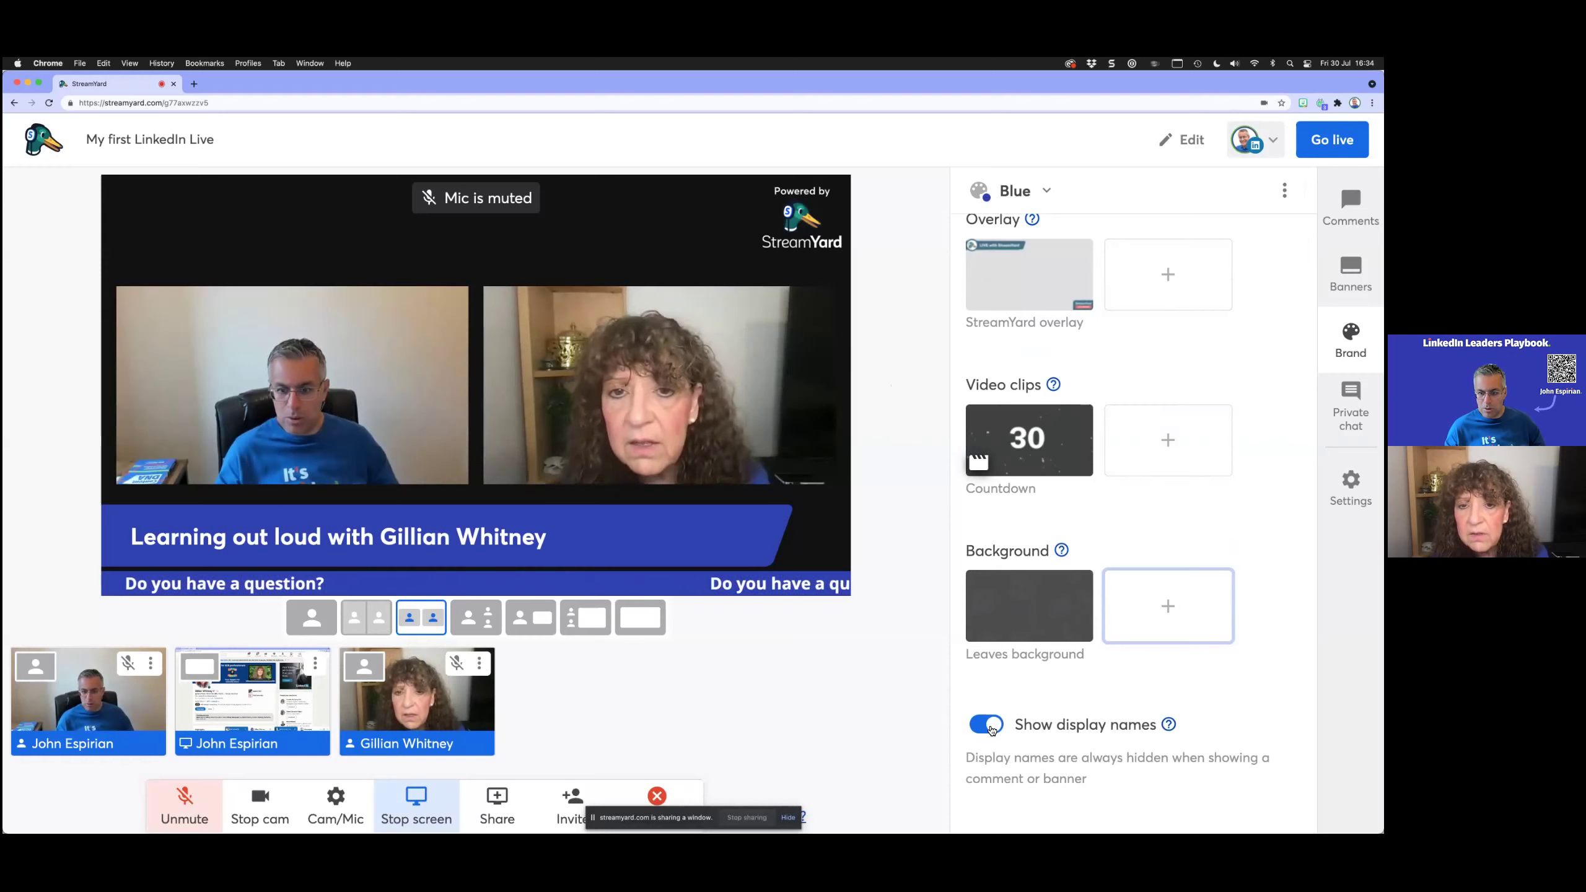
{"action": "left_click", "coordinate": [1038, 620]}
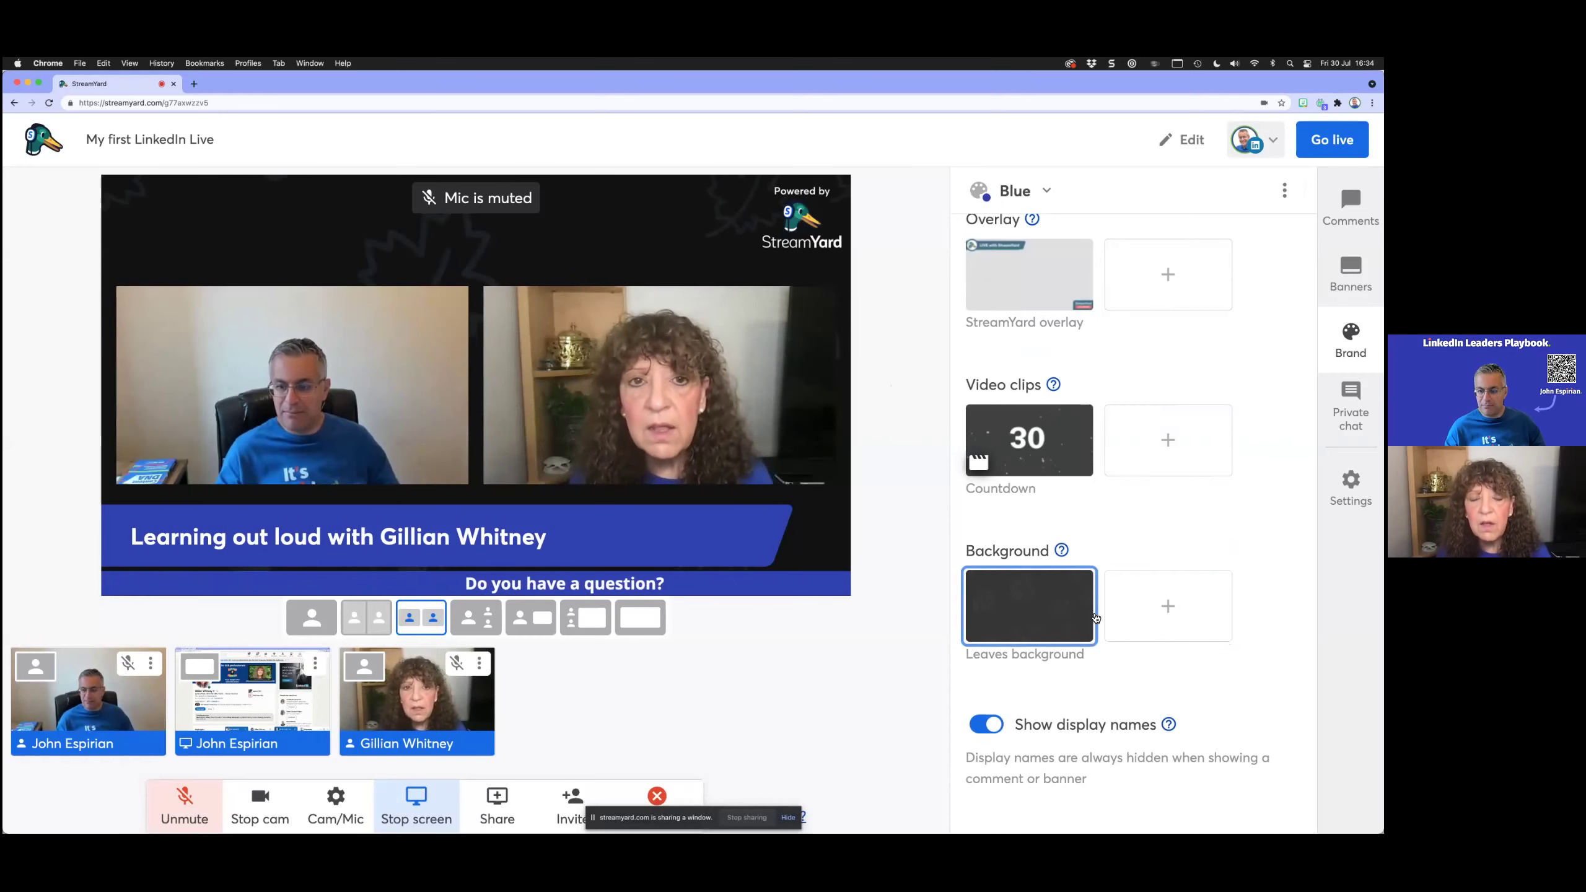
{"action": "left_click", "coordinate": [1074, 618]}
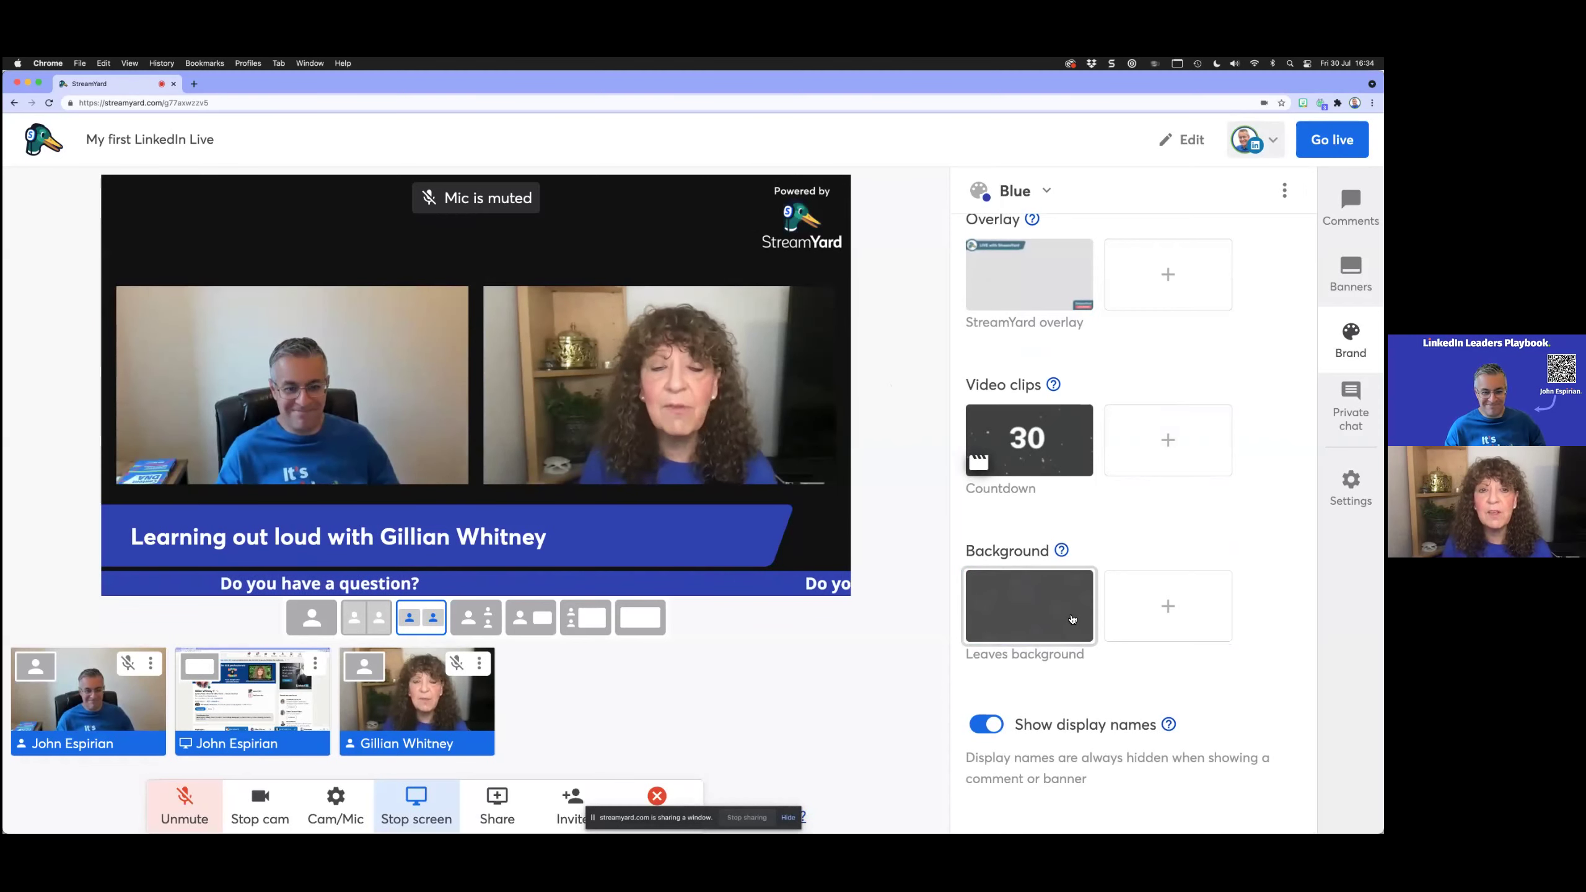
{"action": "scroll", "coordinate": [1072, 618], "scroll_direction": "up", "scroll_amount": 1}
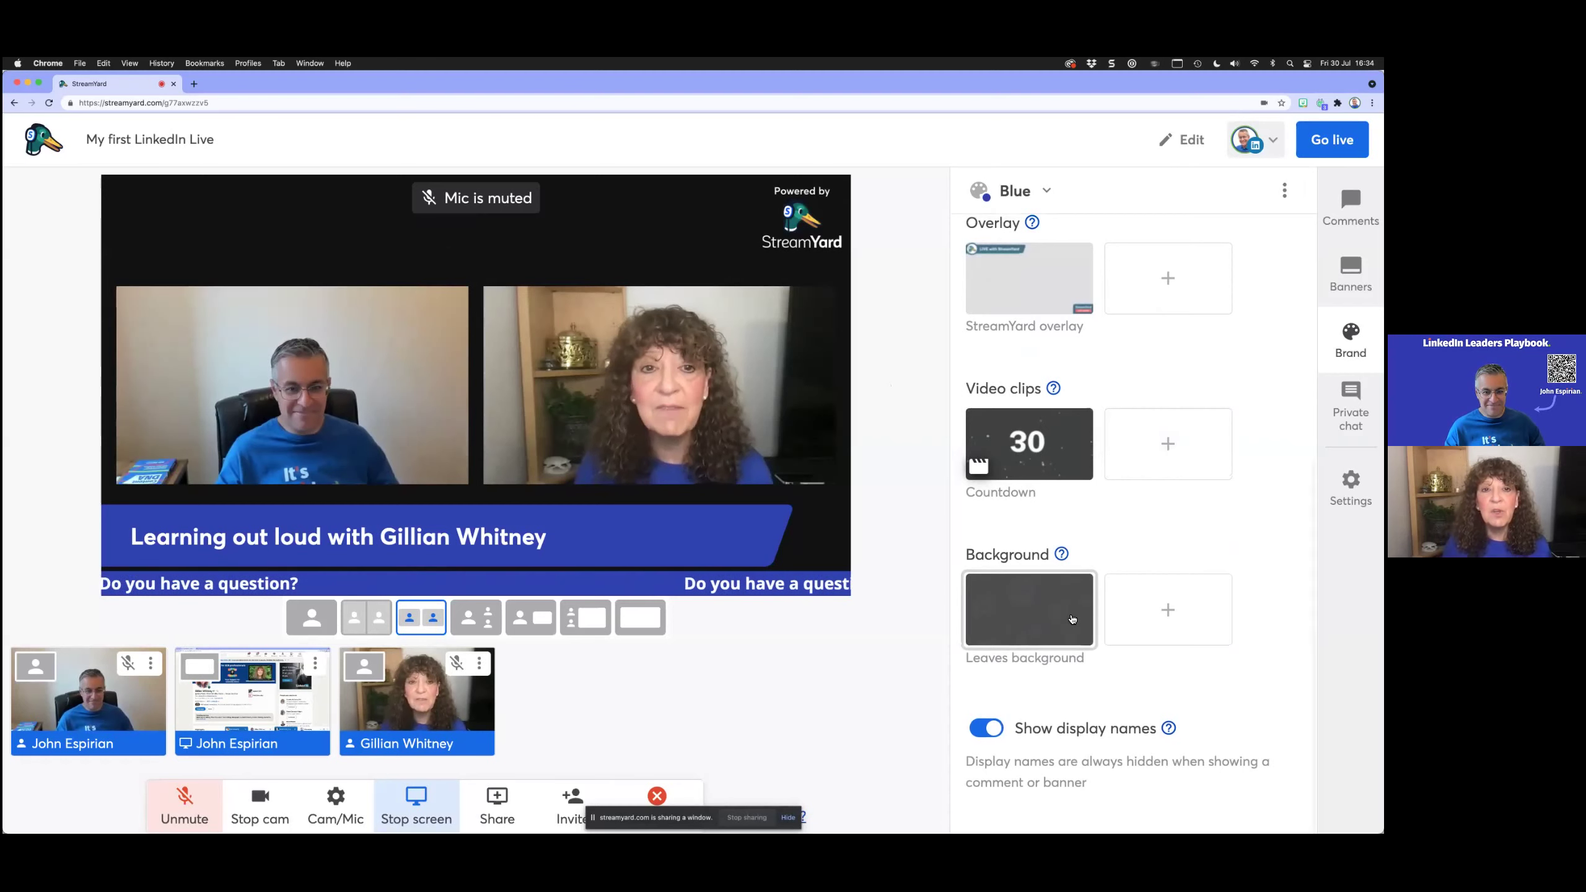
{"action": "scroll", "coordinate": [1072, 618], "scroll_direction": "up", "scroll_amount": 2}
{"action": "scroll", "coordinate": [1072, 618], "scroll_direction": "up", "scroll_amount": 10}
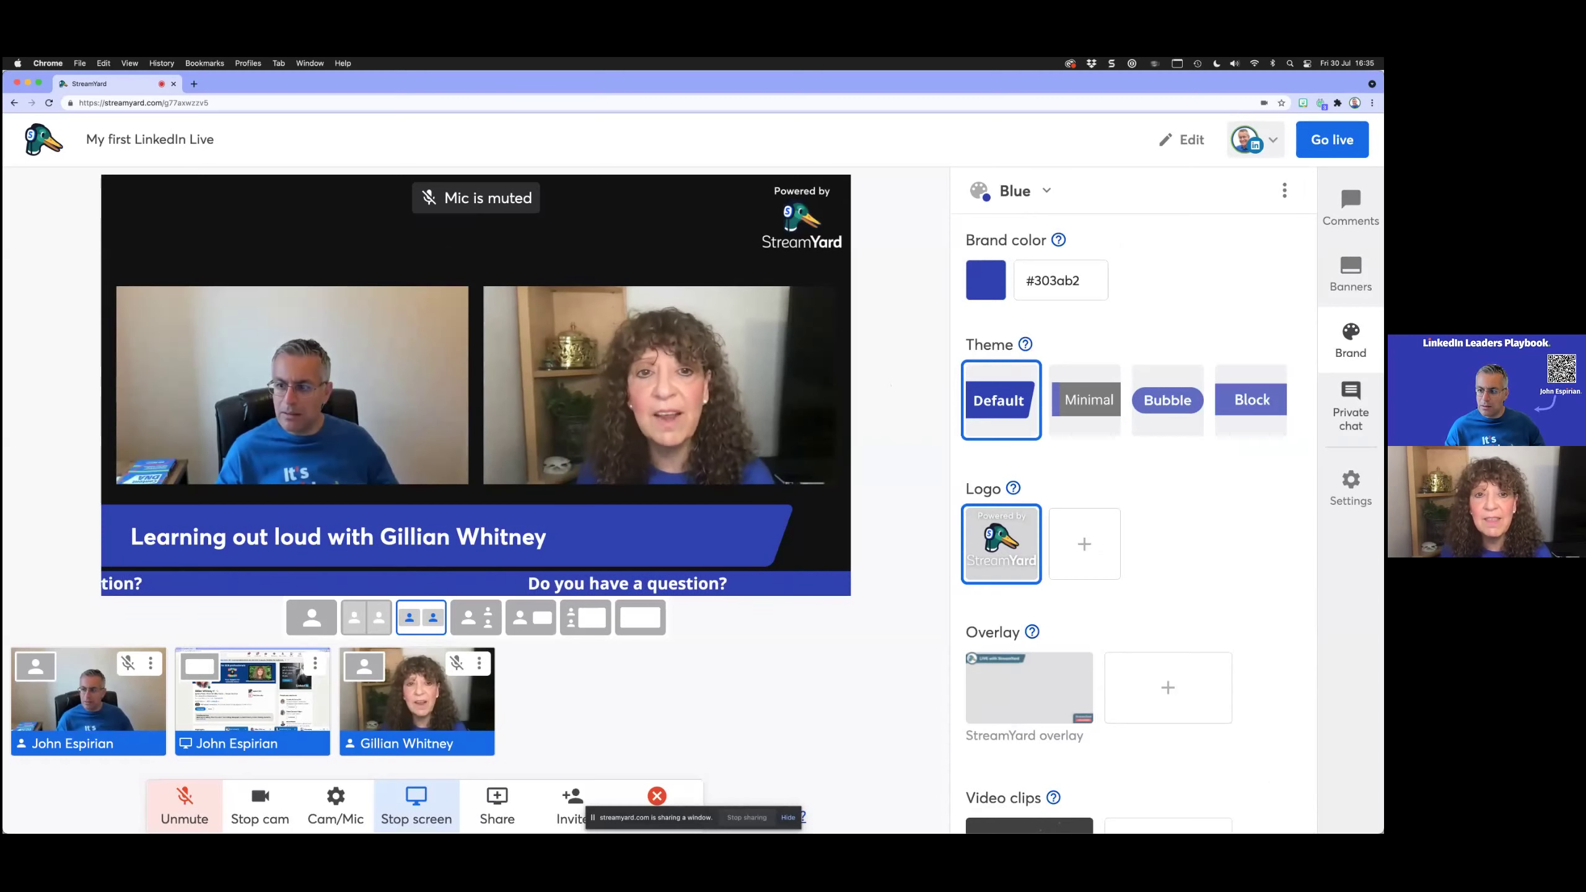
Step: Try 1080p broadcast quality, decline the upgrade to keep 720p, and review the Guests options
{"action": "left_click", "coordinate": [1350, 406]}
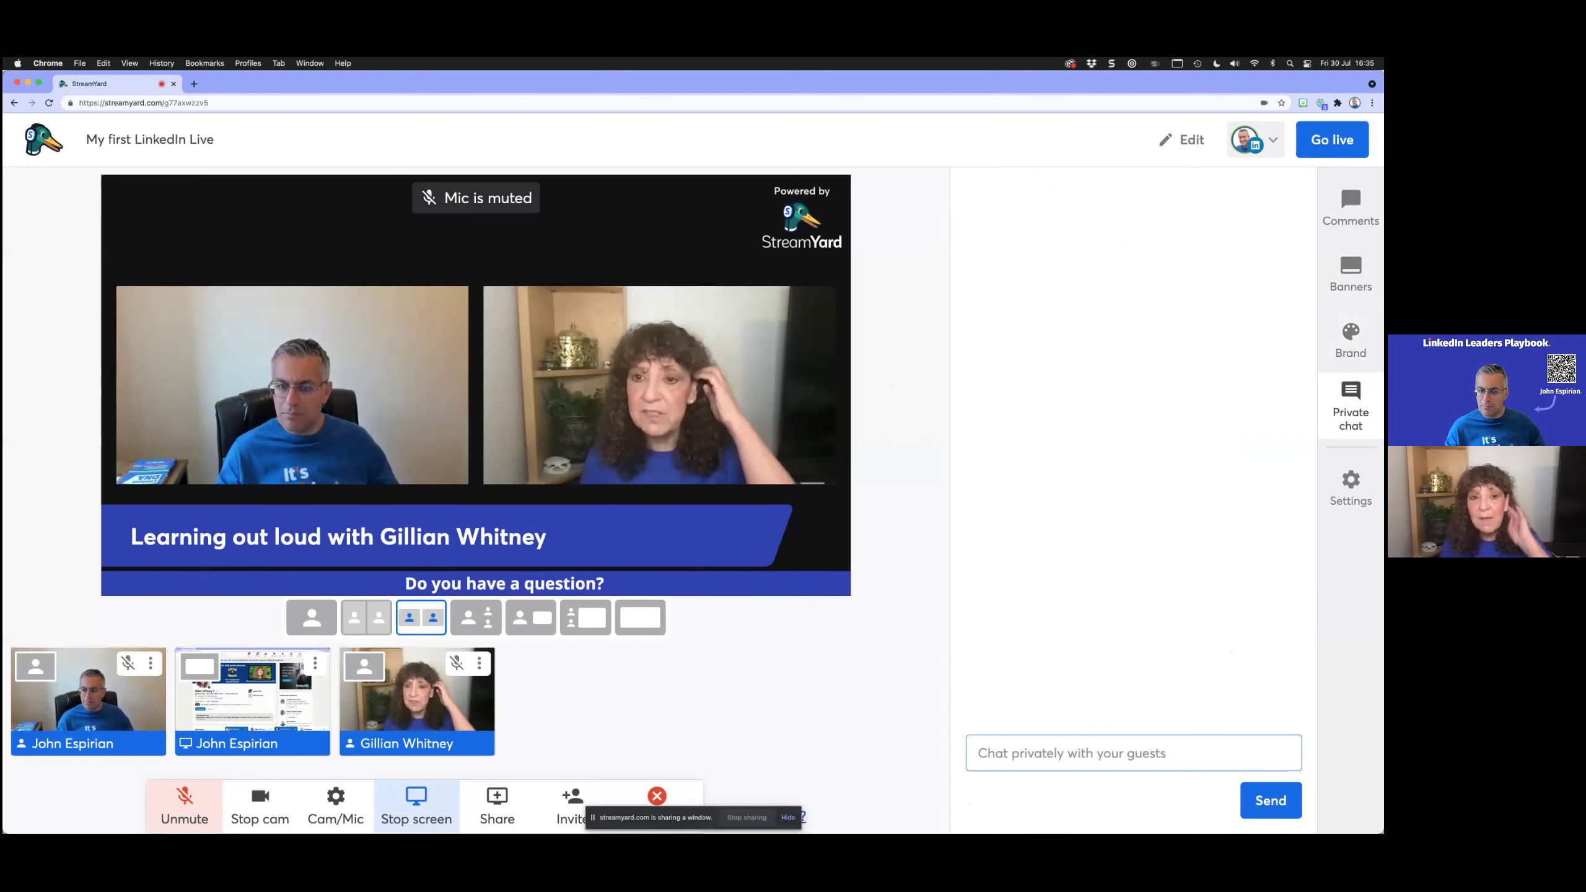
{"action": "left_click", "coordinate": [1350, 487]}
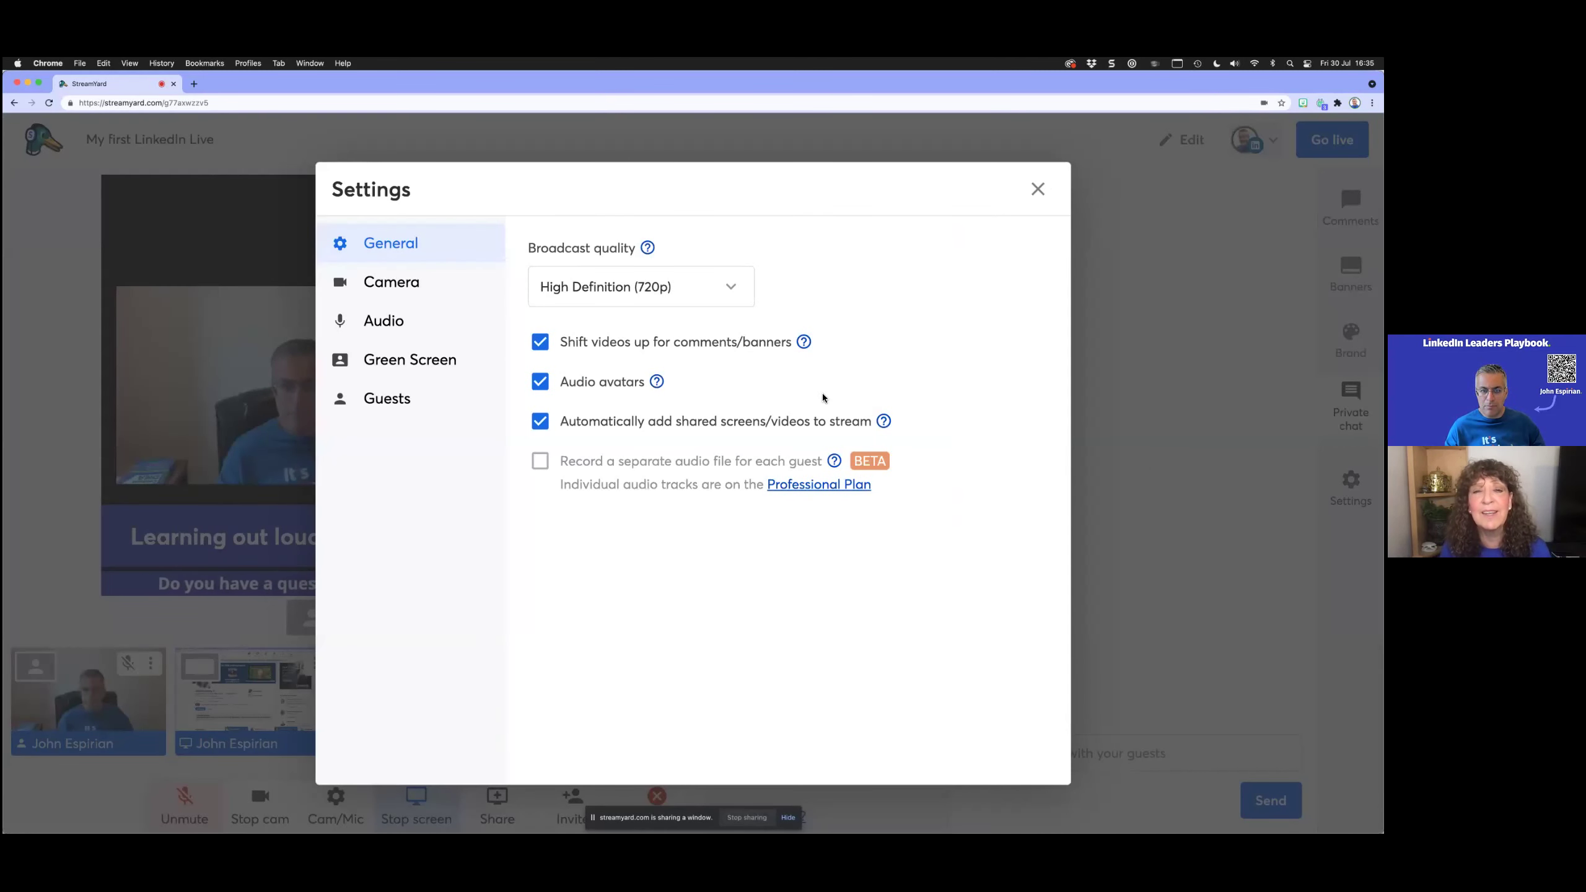
{"action": "left_click", "coordinate": [730, 289]}
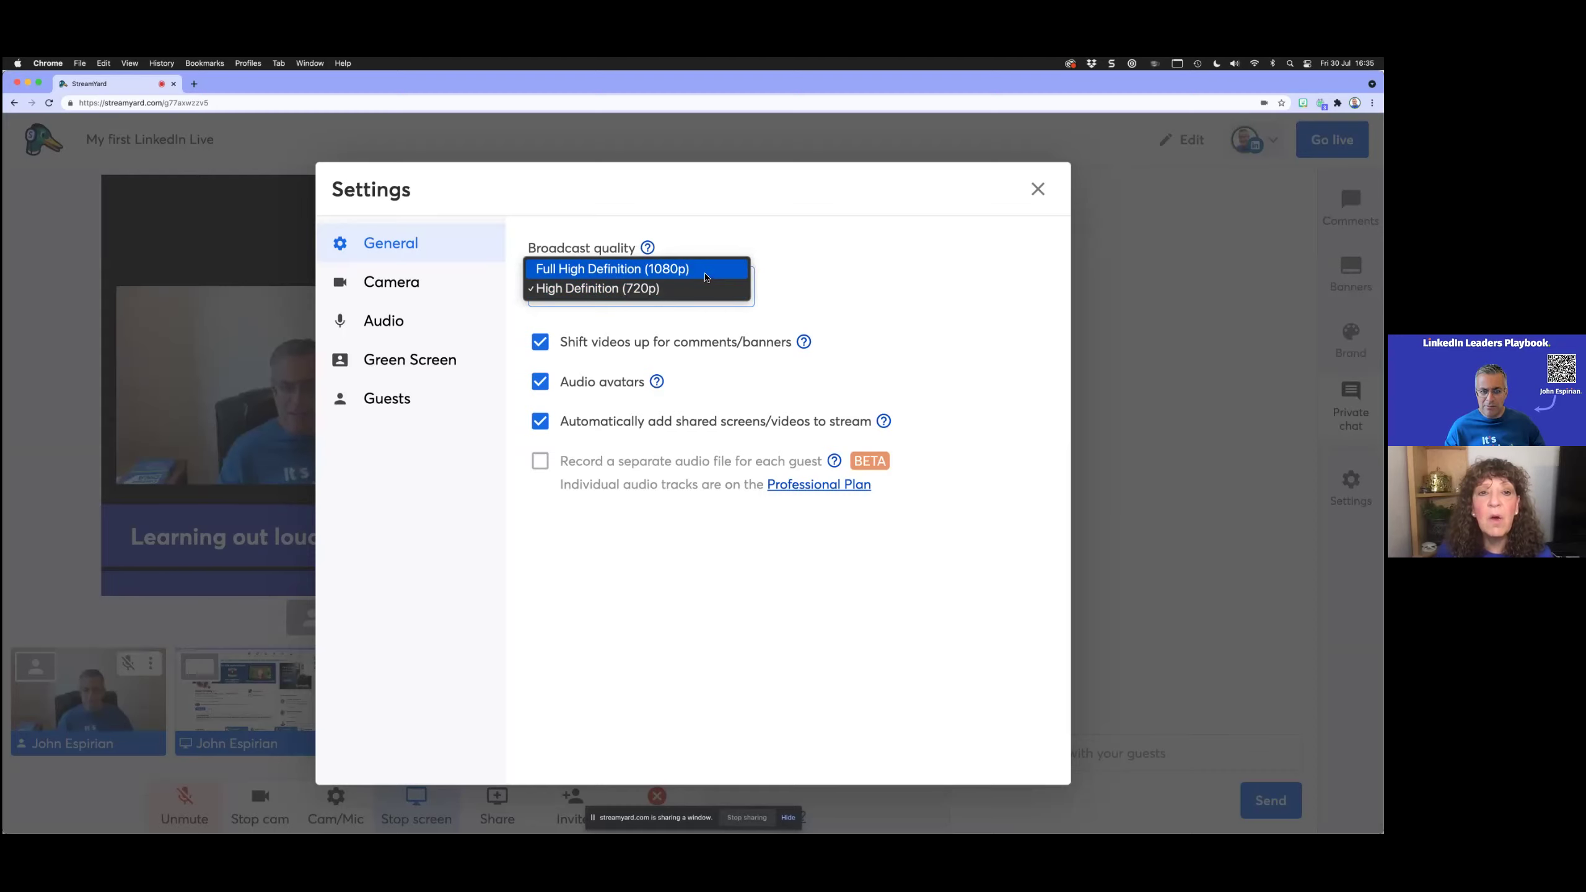
{"action": "left_click", "coordinate": [706, 275]}
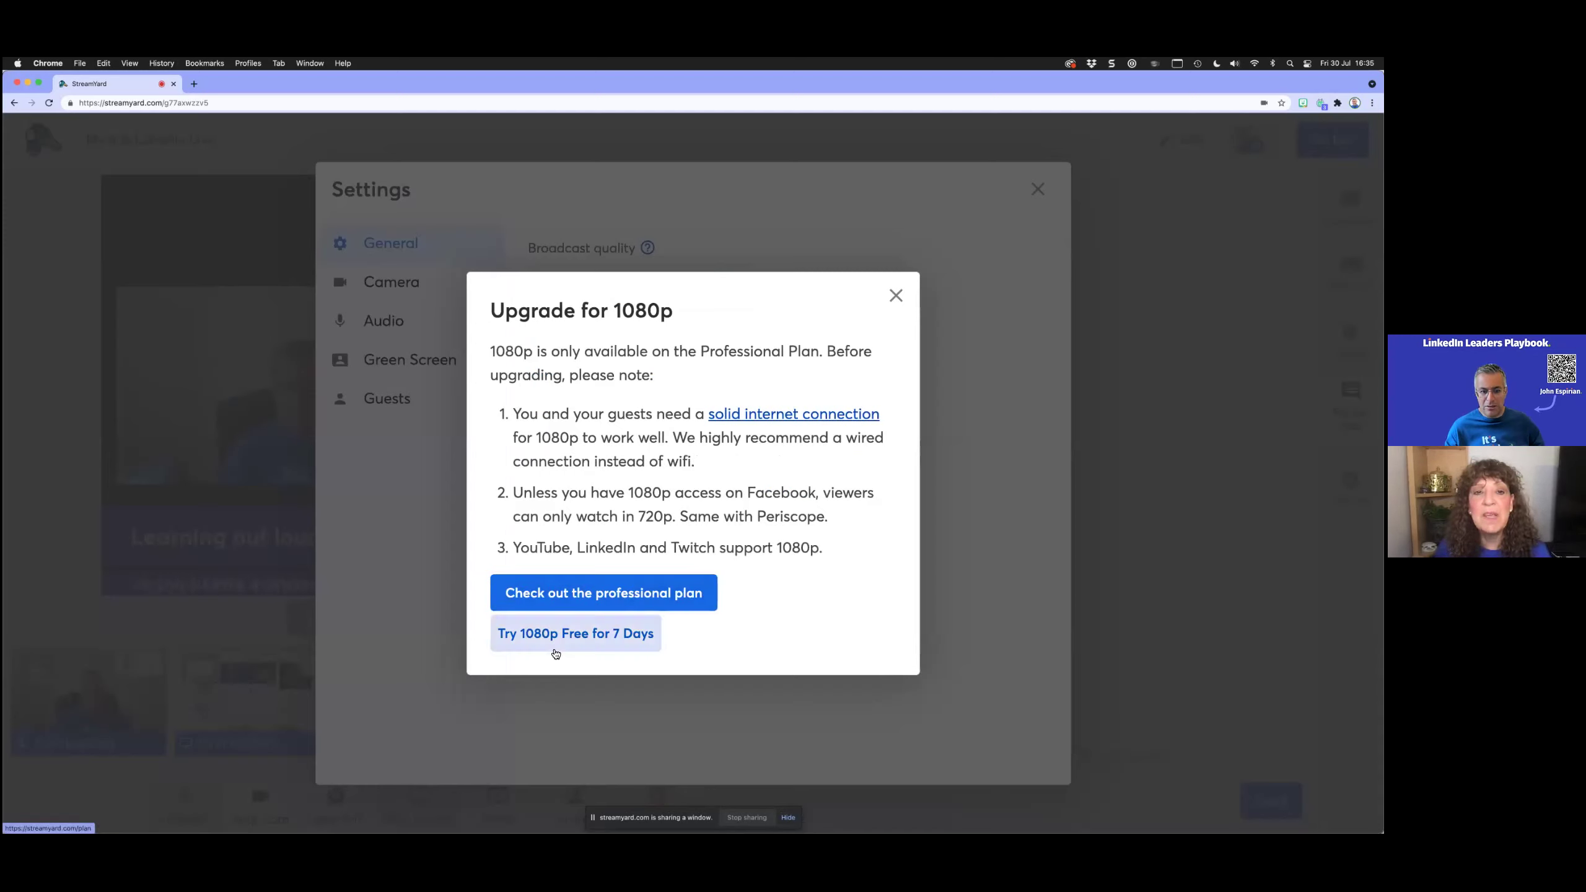
{"action": "left_click", "coordinate": [896, 296]}
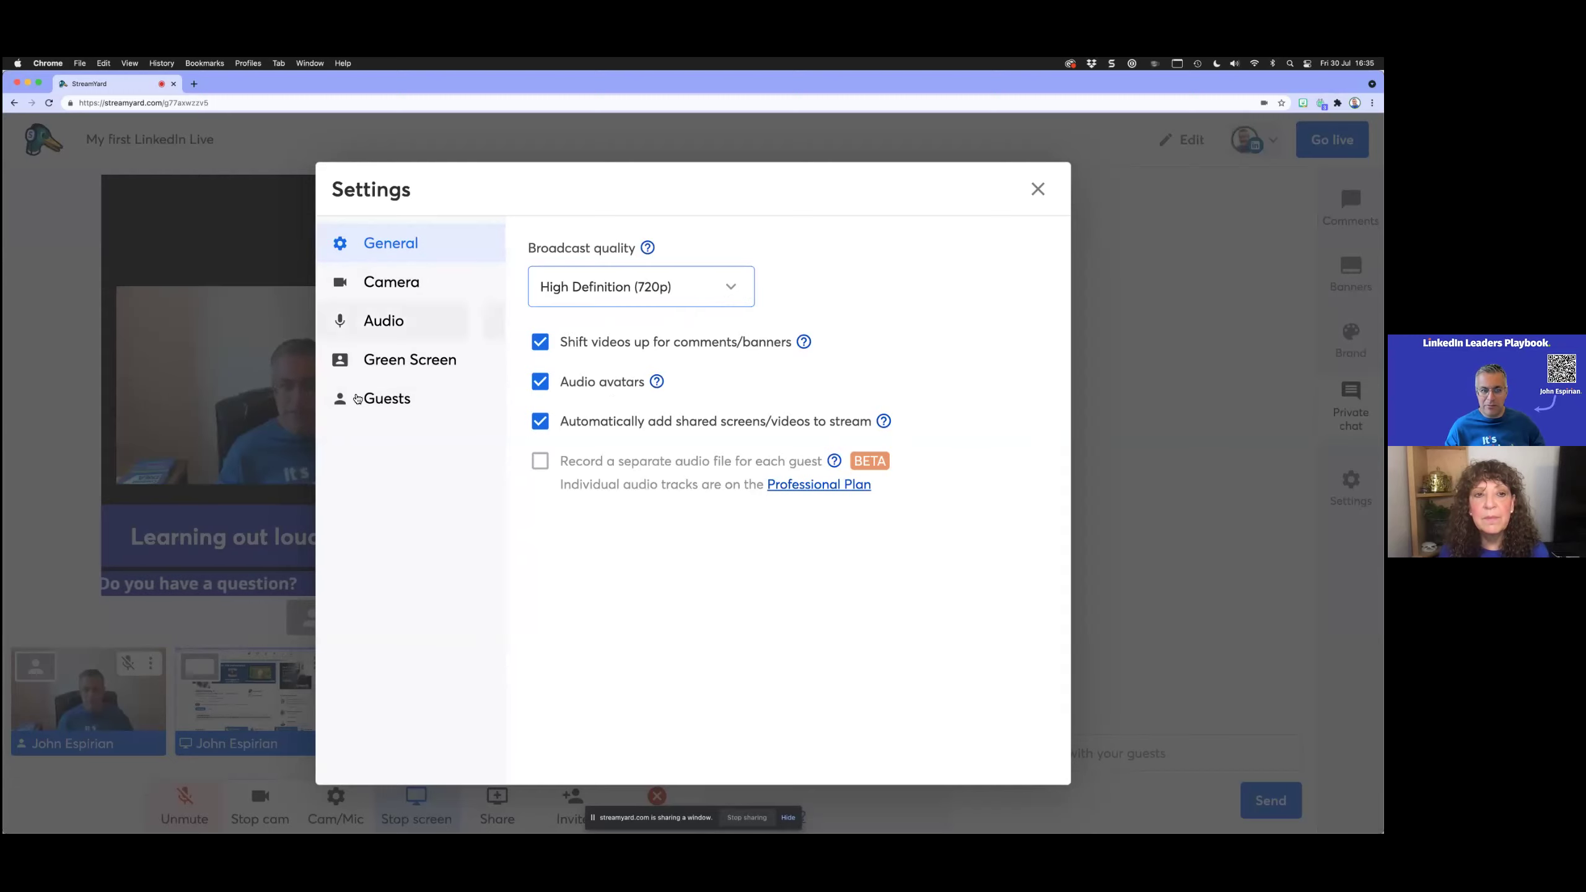
{"action": "left_click", "coordinate": [395, 400]}
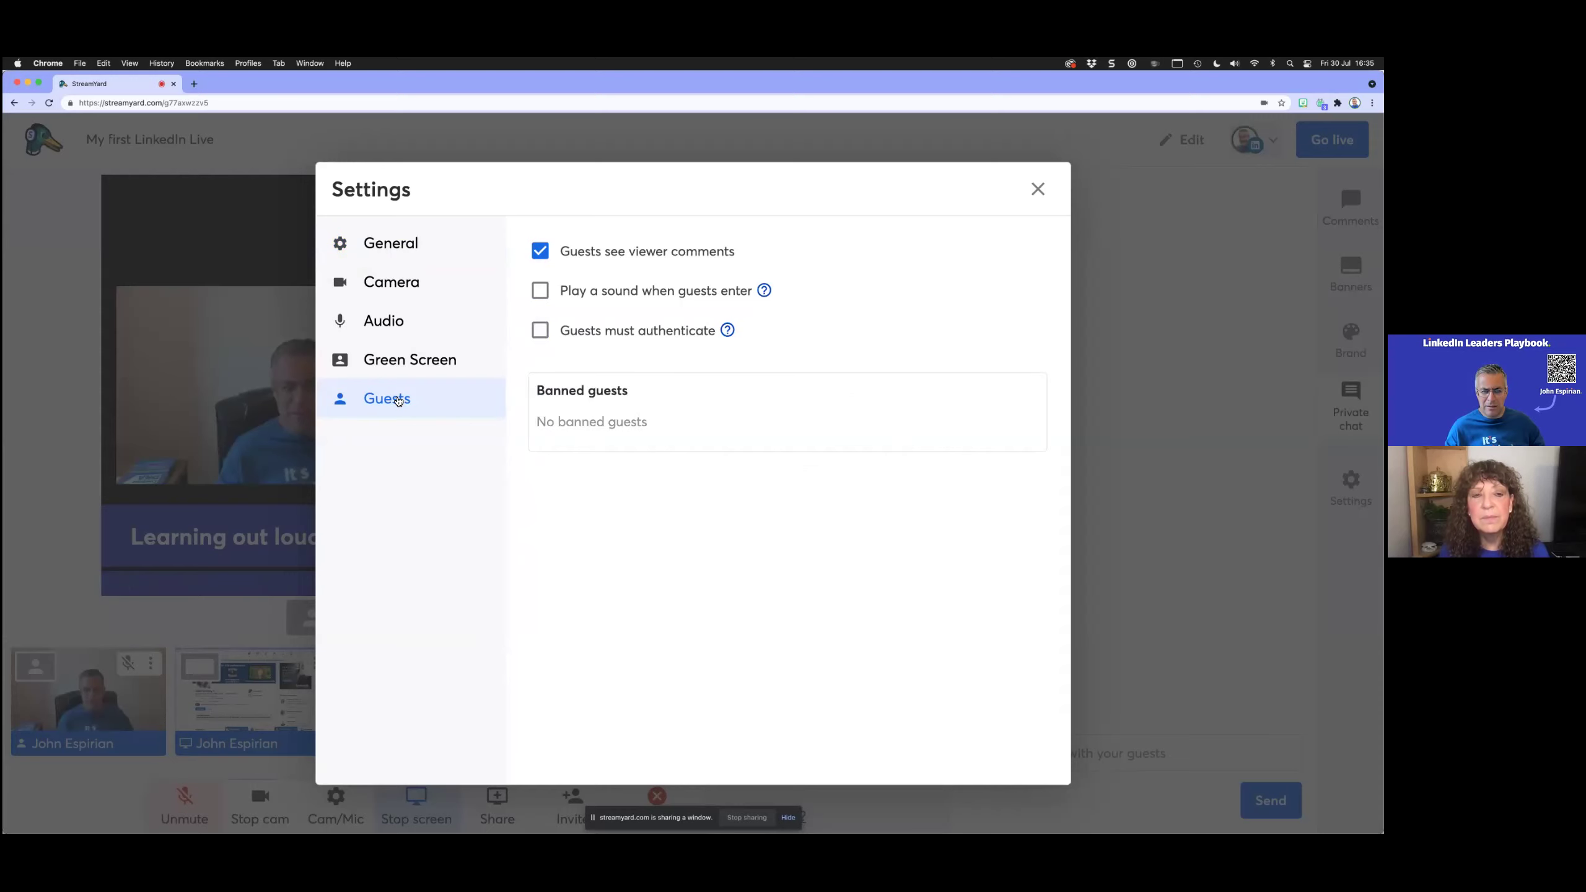
{"action": "left_click", "coordinate": [1037, 189]}
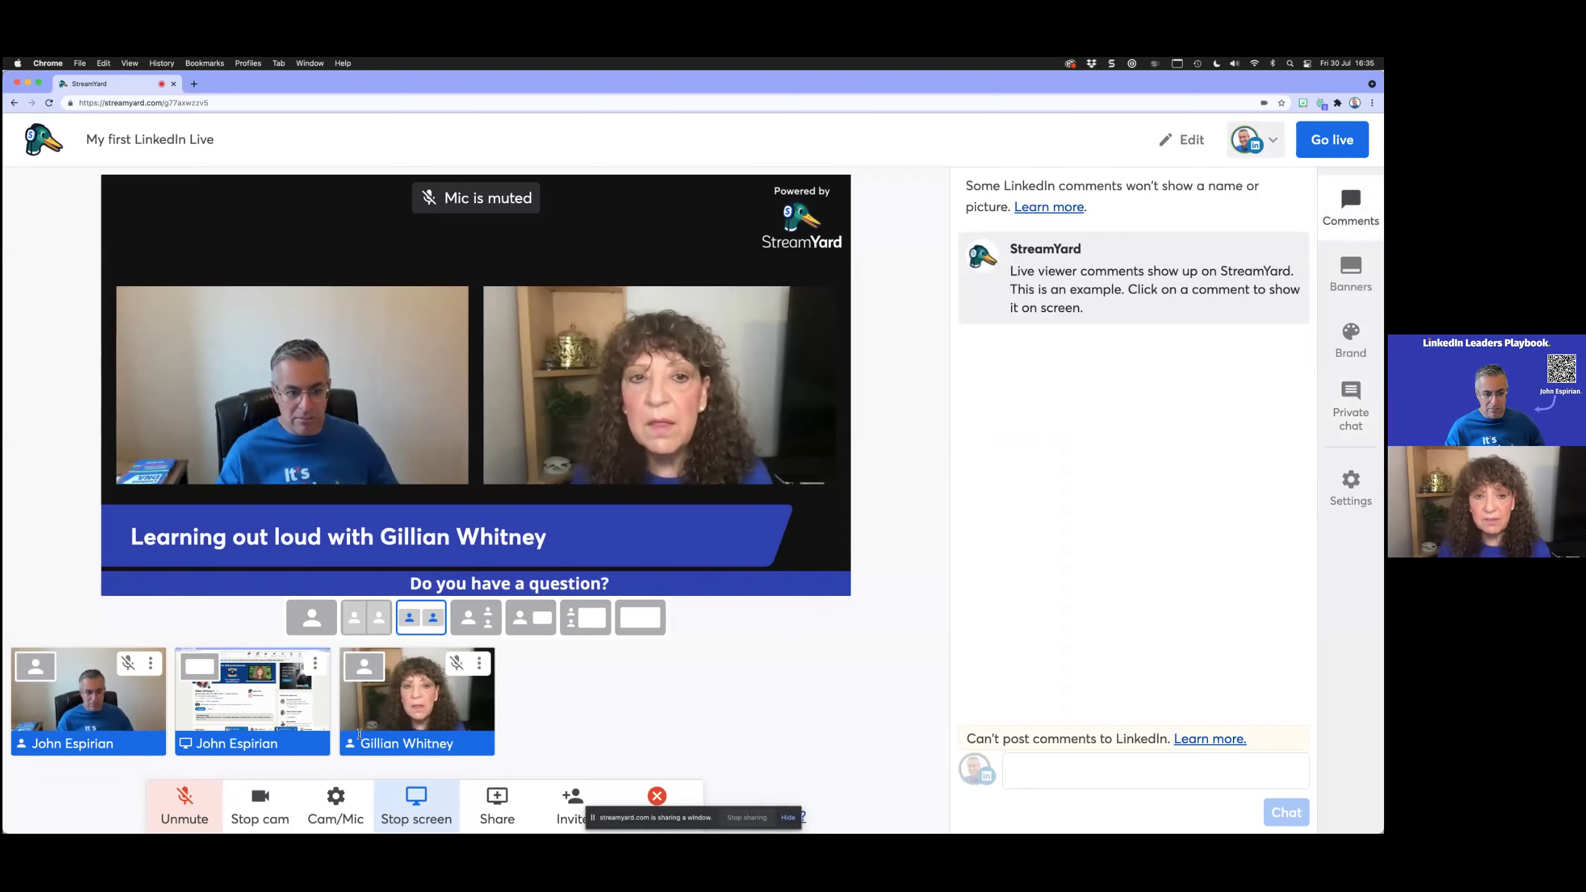
Step: Remove the screen share, stop the host's camera, and check the Camera settings
{"action": "left_click", "coordinate": [288, 705]}
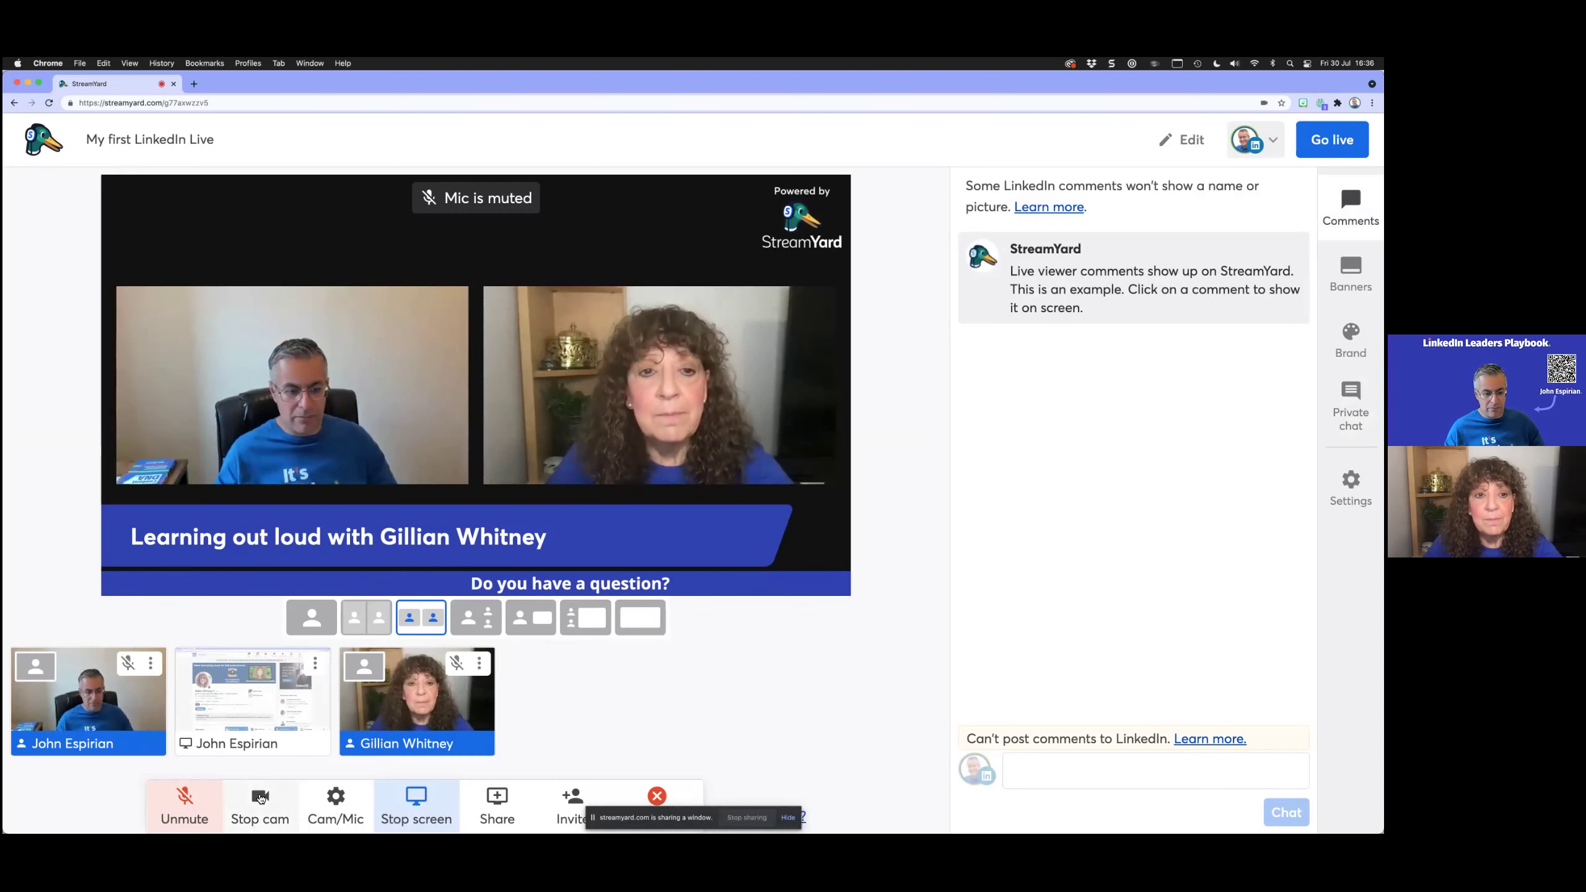
{"action": "left_click", "coordinate": [260, 799]}
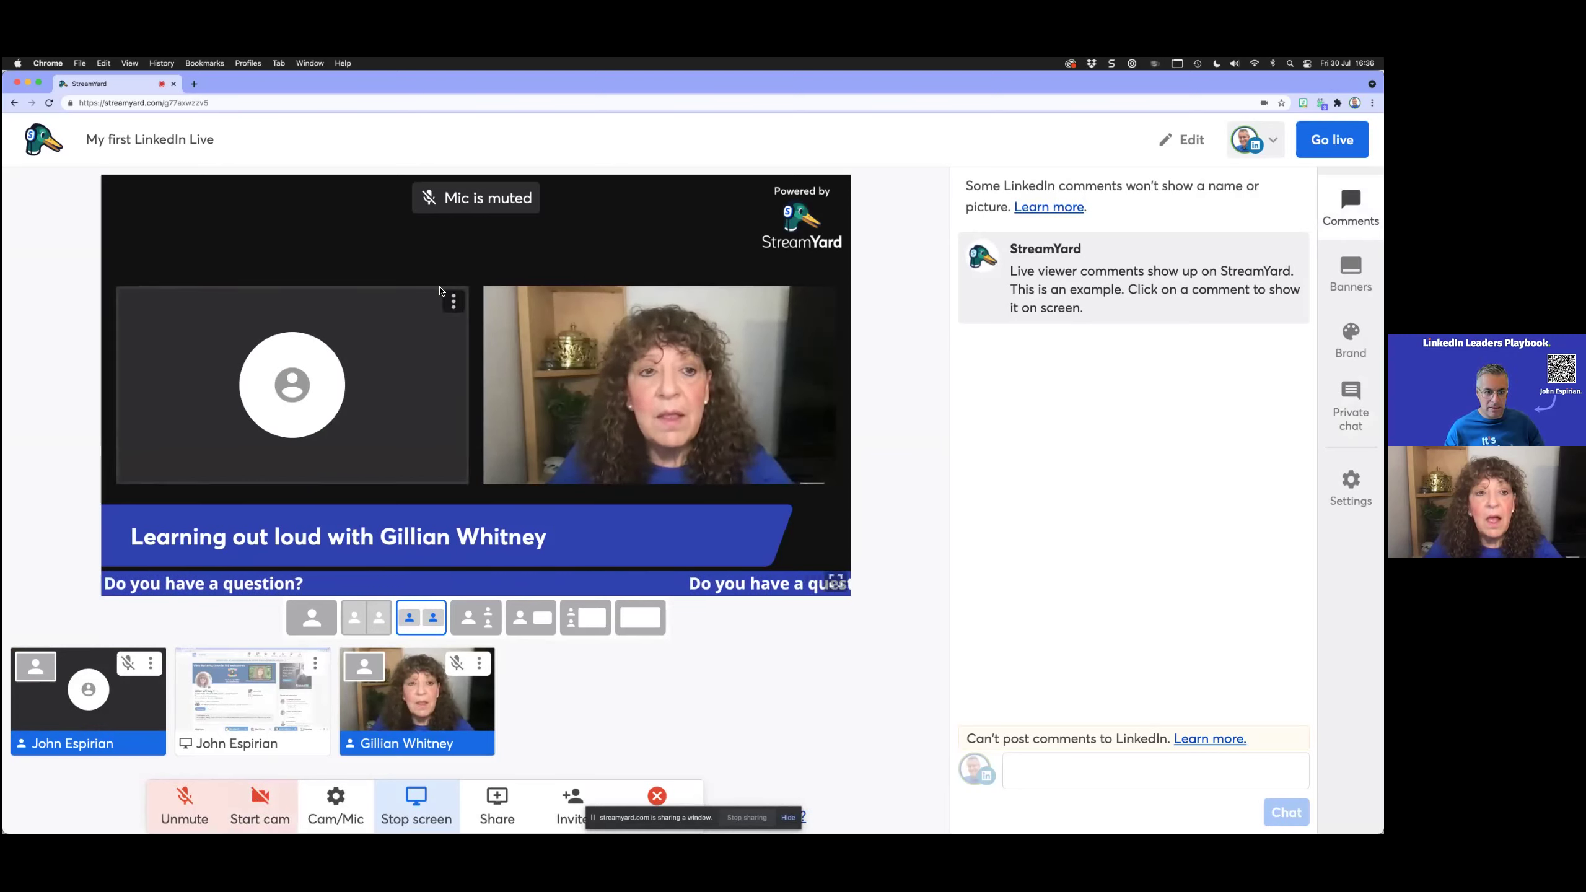
{"action": "left_click", "coordinate": [454, 302]}
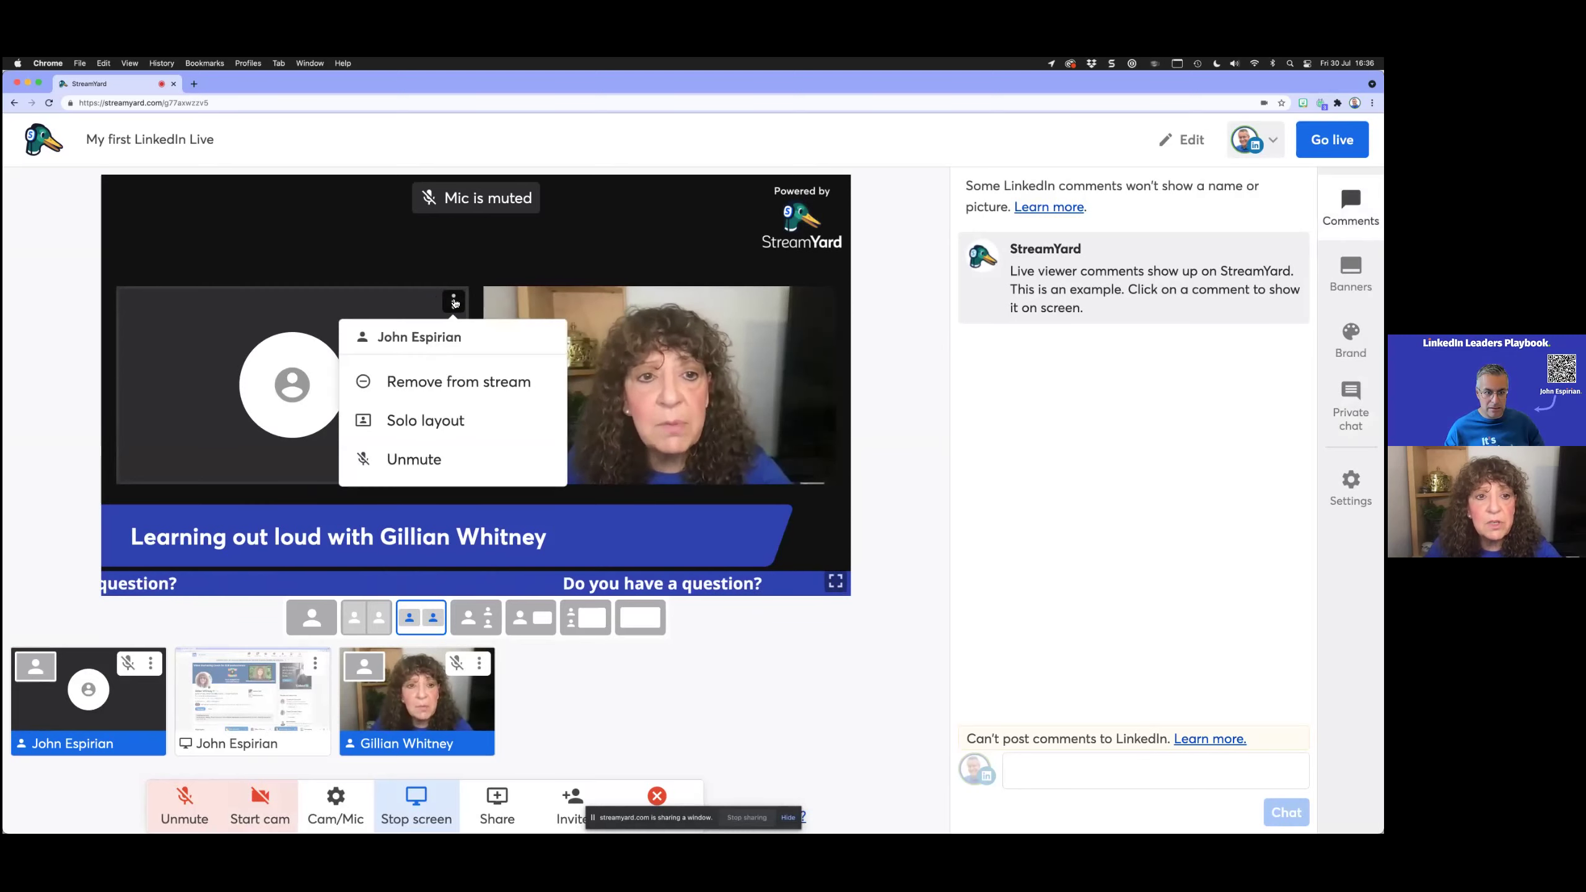
{"action": "left_click", "coordinate": [454, 302]}
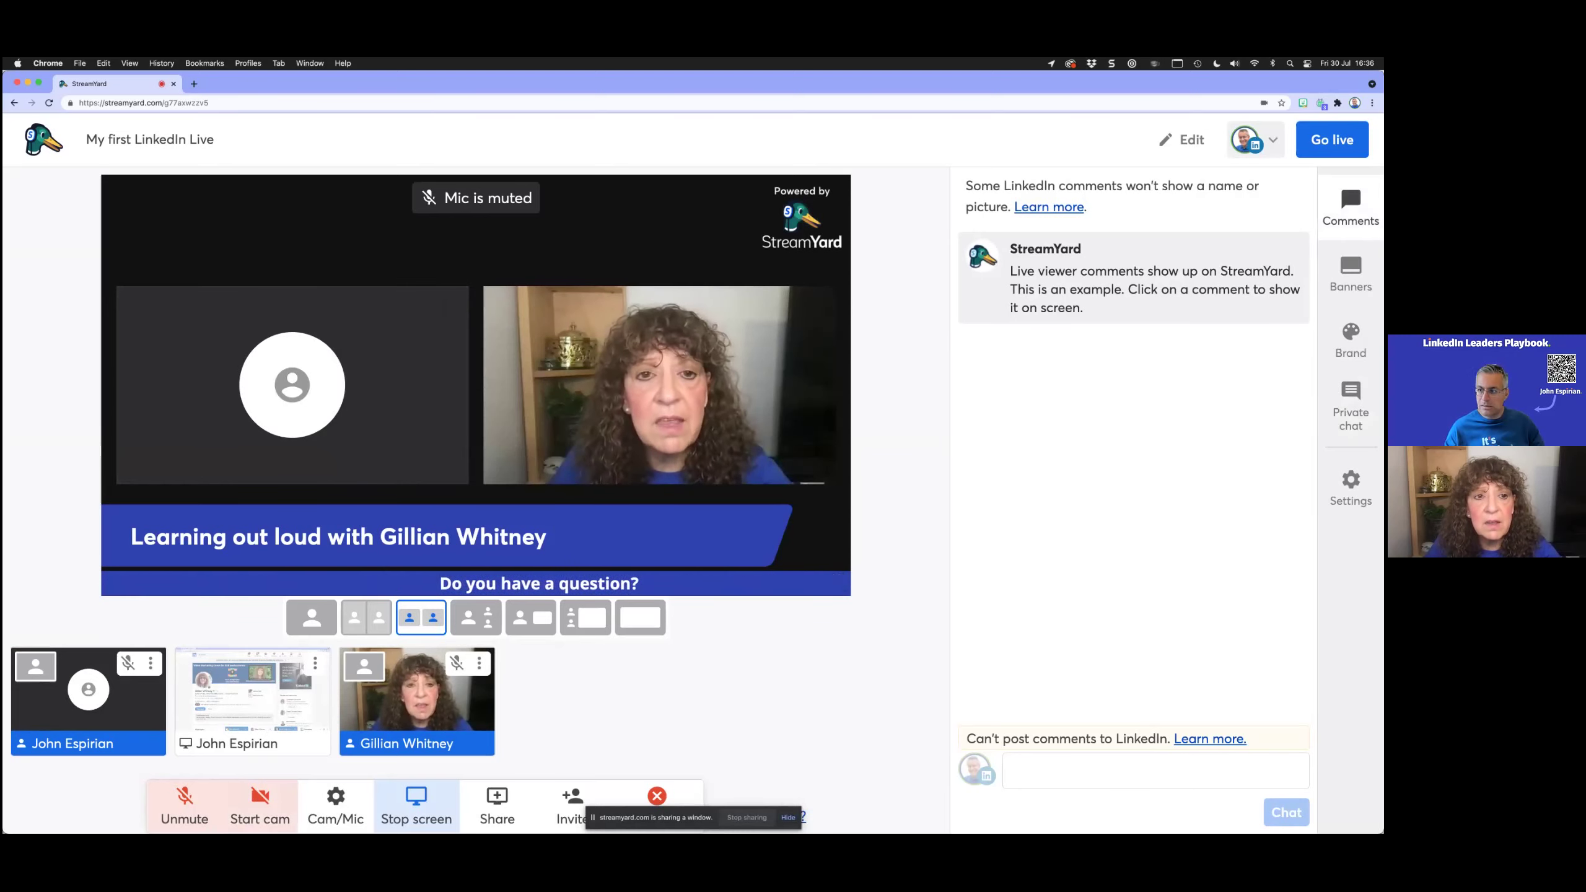
{"action": "left_click", "coordinate": [1350, 487]}
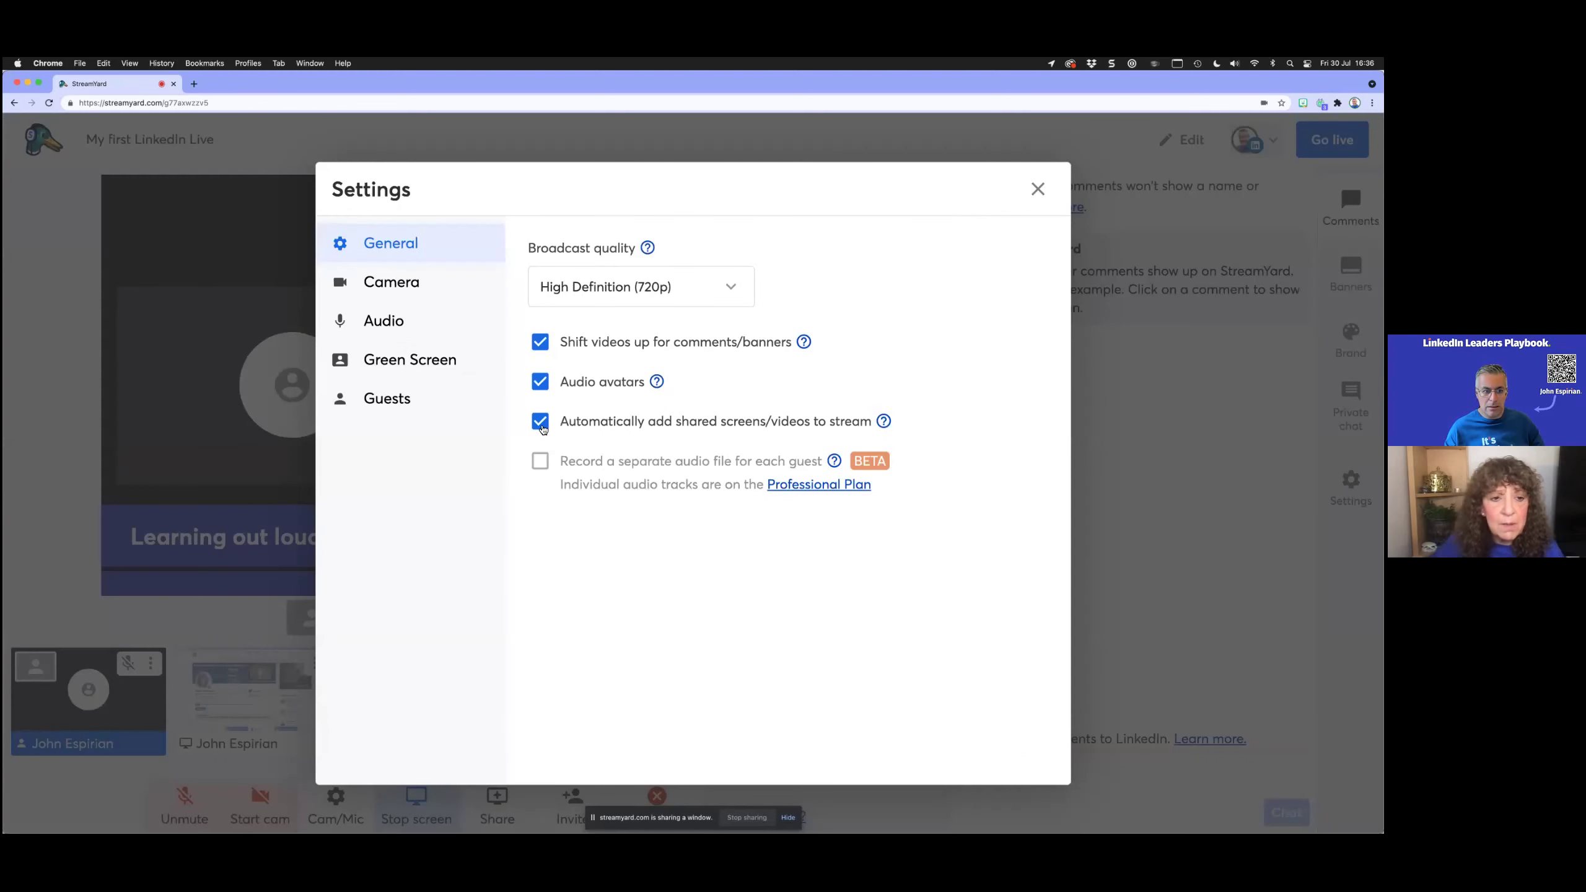
{"action": "left_click", "coordinate": [390, 287]}
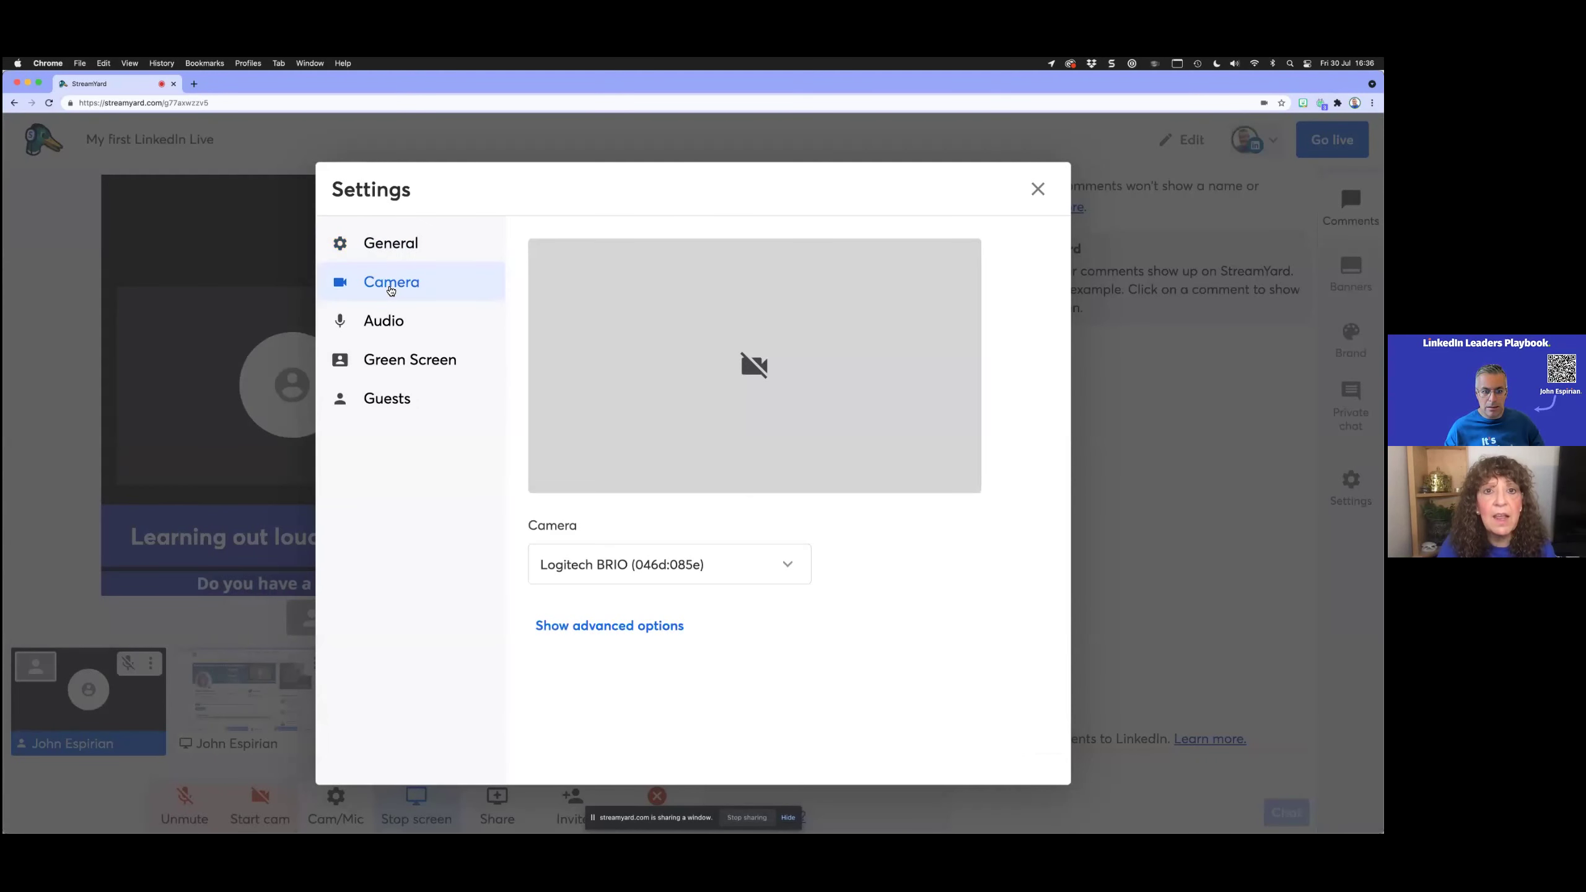
{"action": "left_click", "coordinate": [1037, 188]}
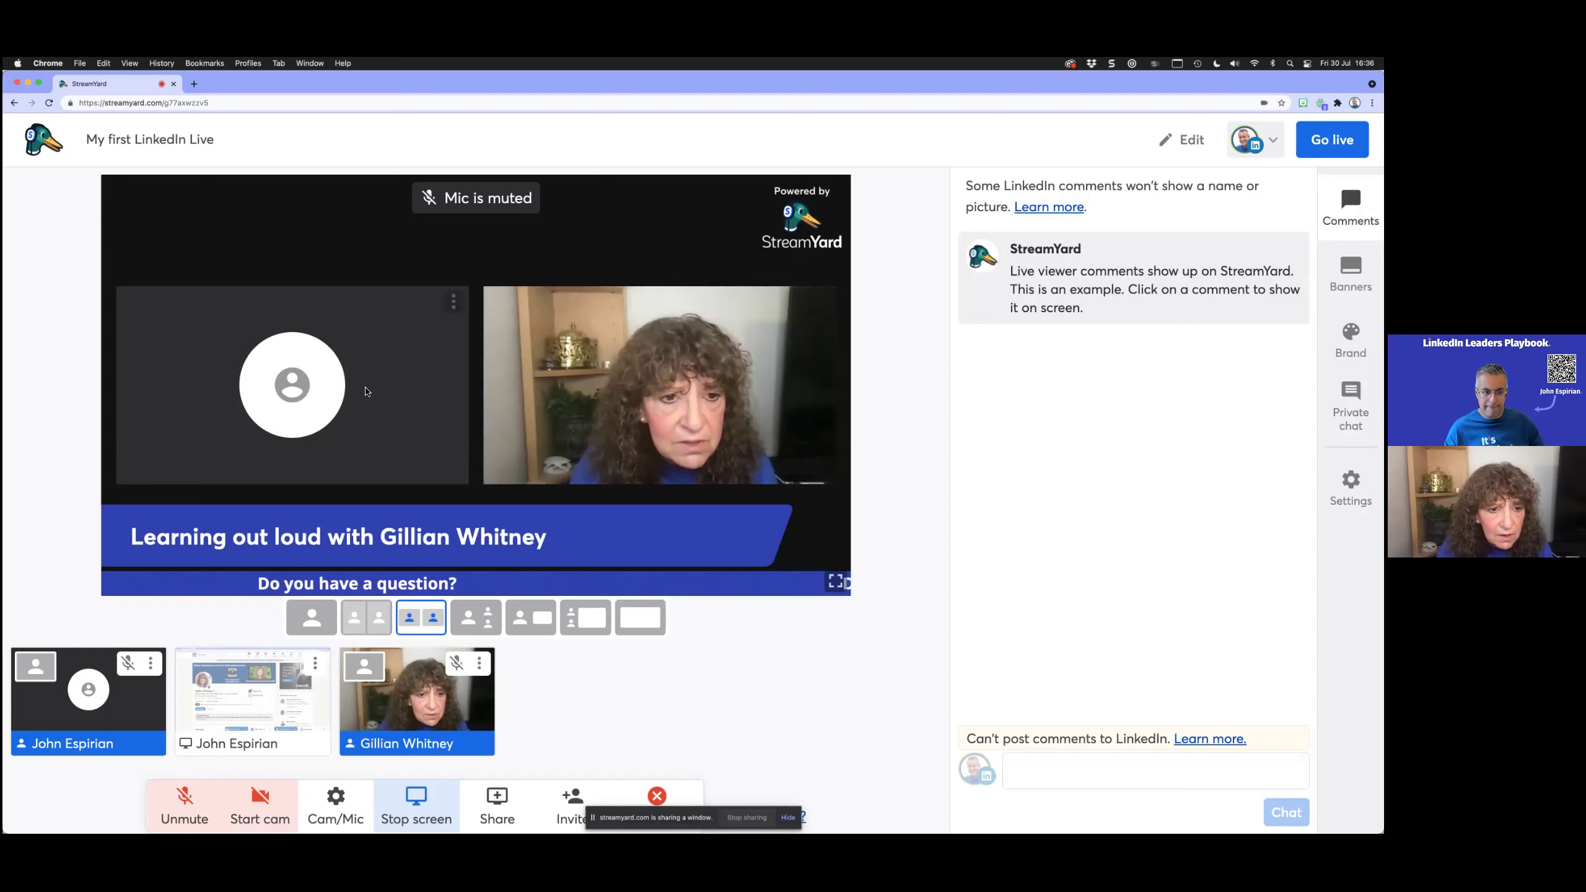
Step: Restart the host's camera, add the guest back to the stage, and mute her microphone
{"action": "left_click", "coordinate": [153, 663]}
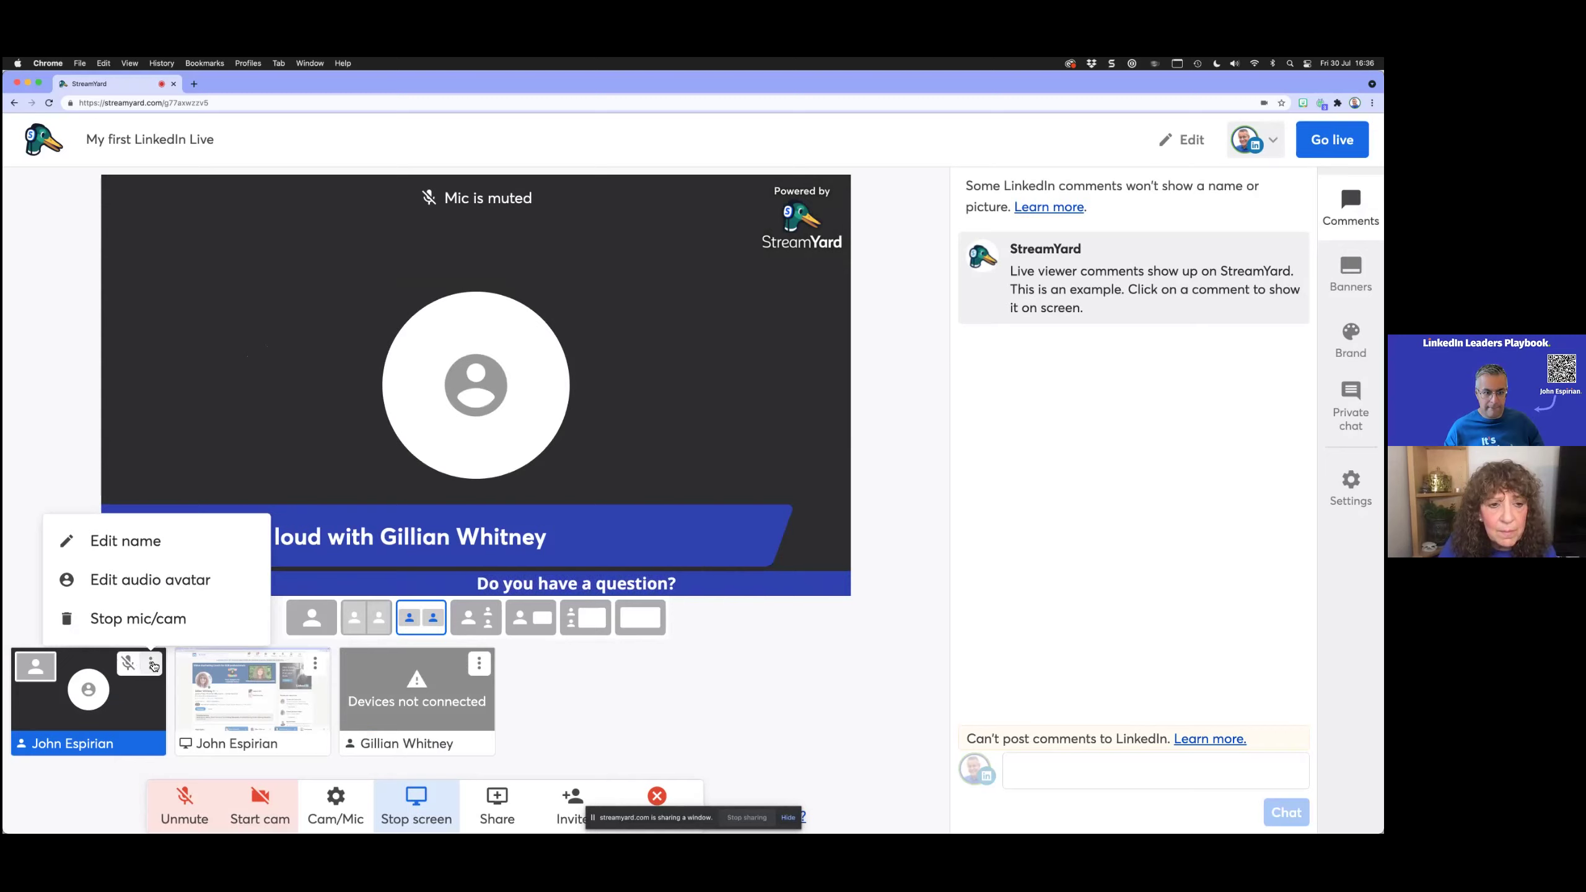
{"action": "left_click", "coordinate": [153, 665]}
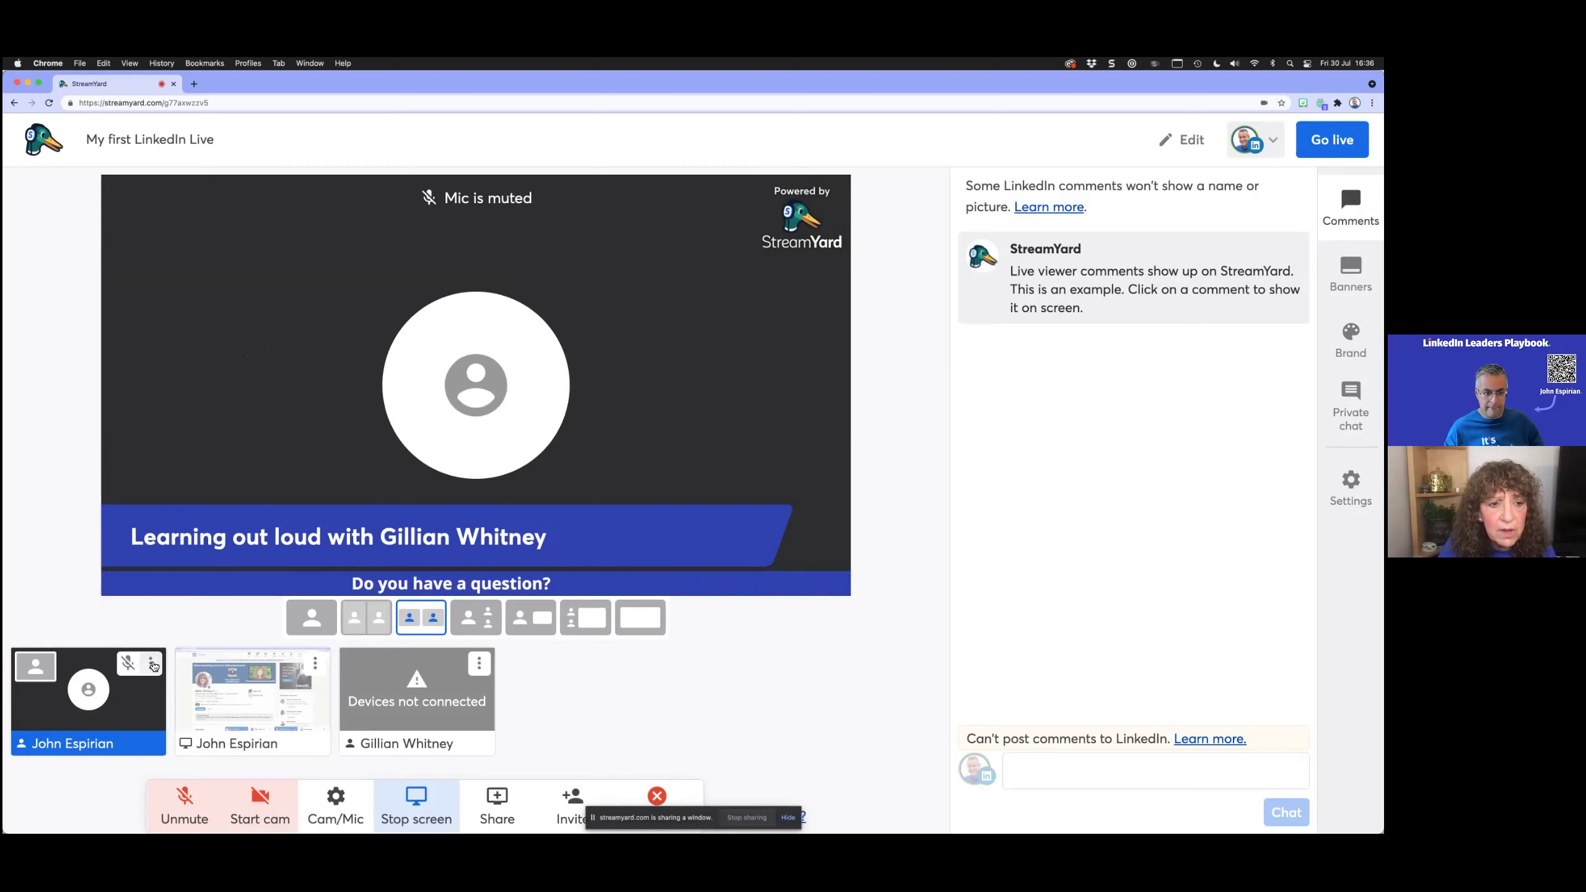
{"action": "left_click", "coordinate": [270, 785]}
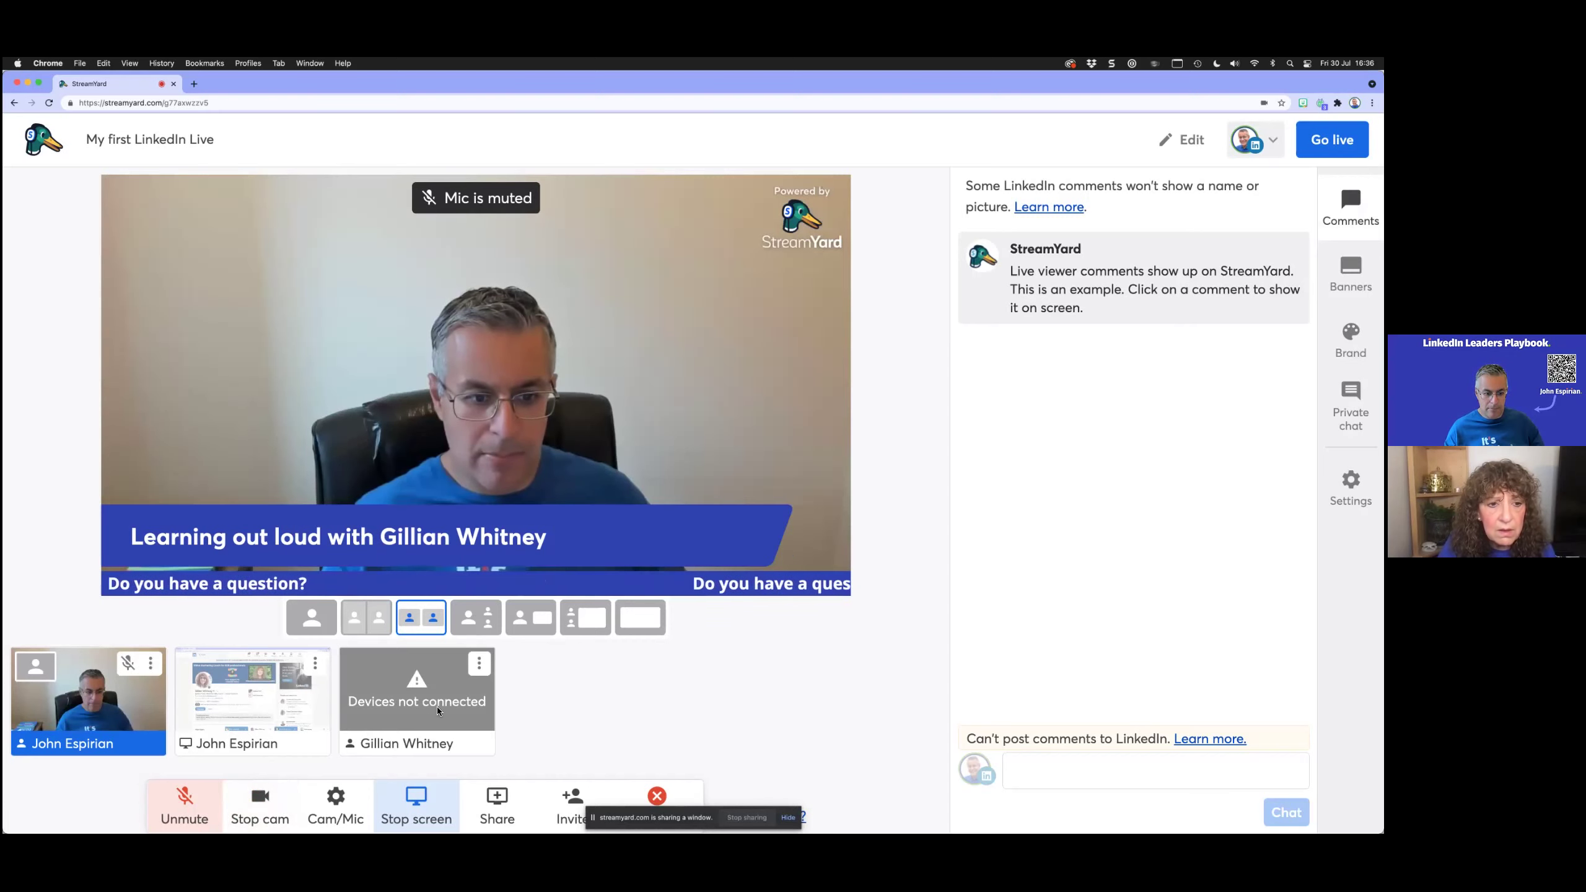
{"action": "mouse_move", "coordinate": [453, 672]}
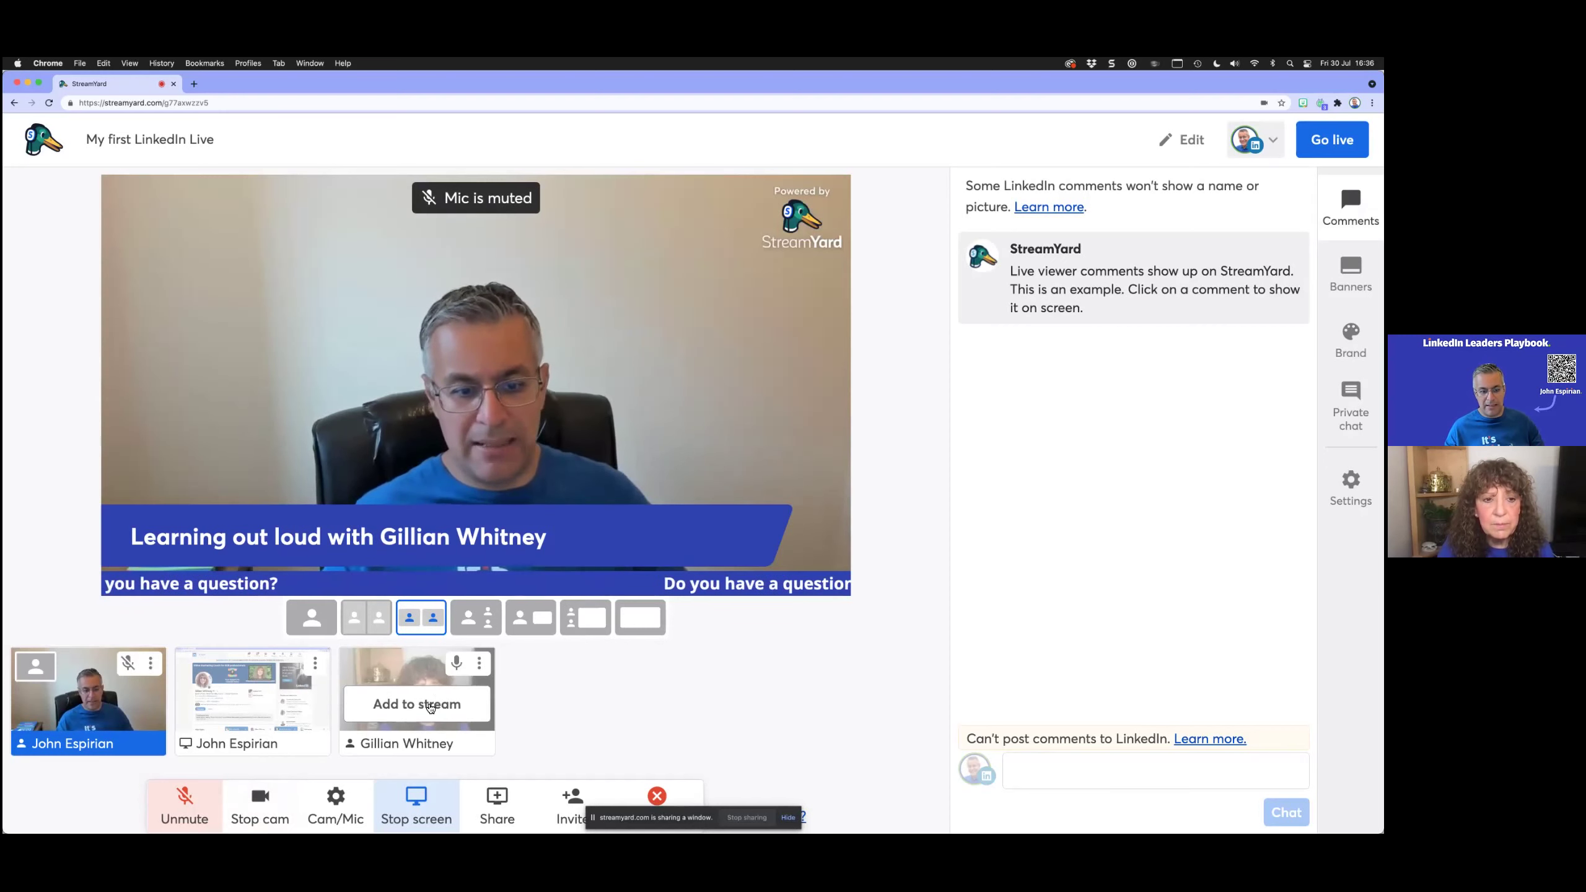
{"action": "left_click", "coordinate": [430, 706]}
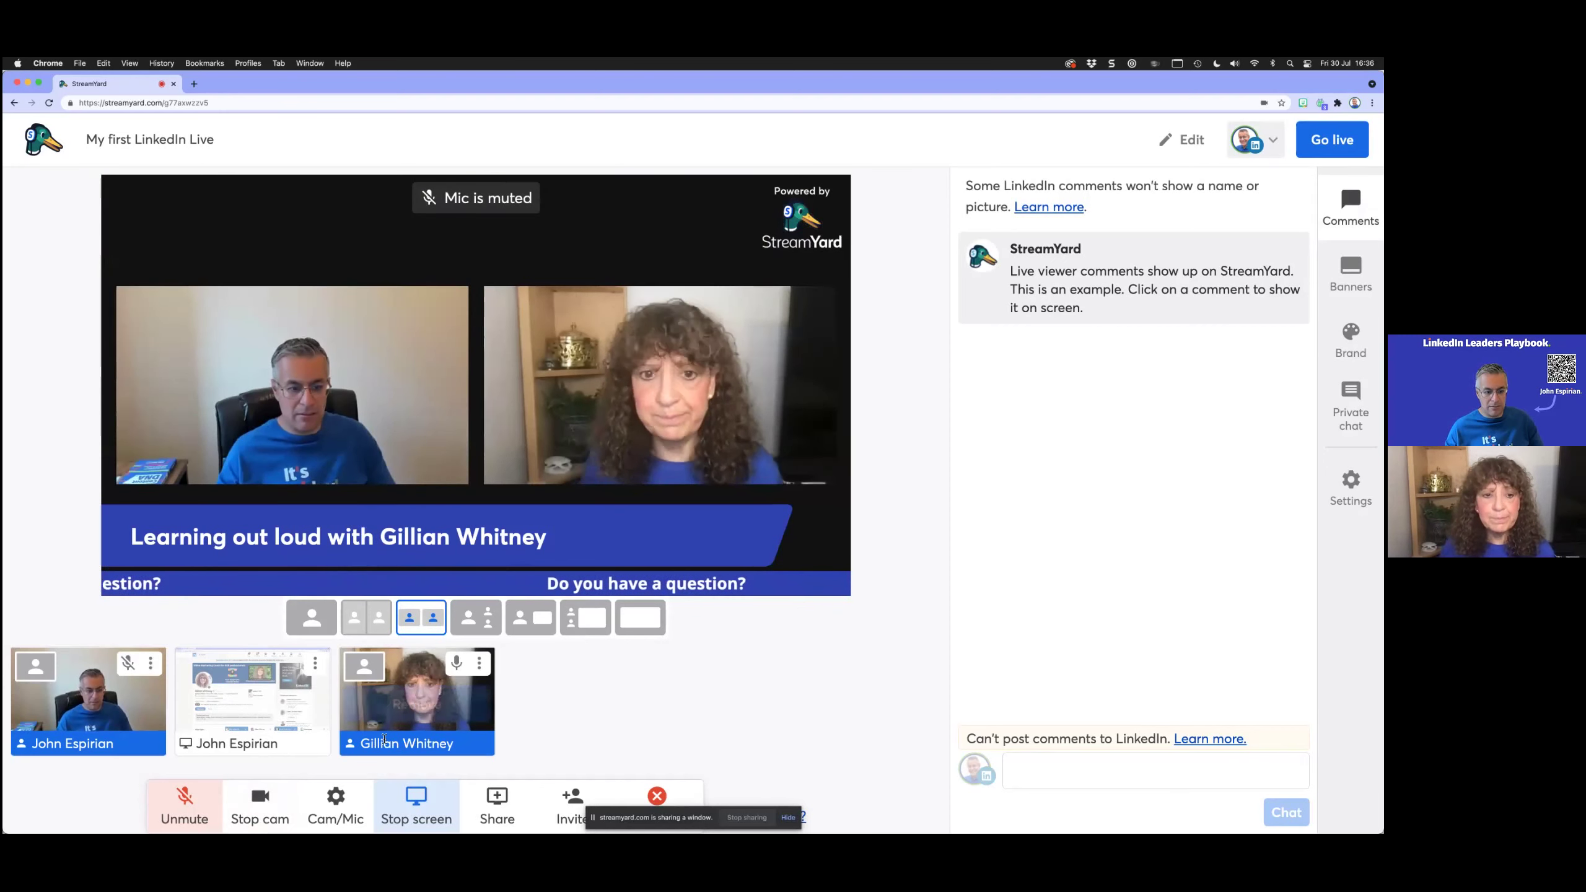
{"action": "left_click", "coordinate": [462, 664]}
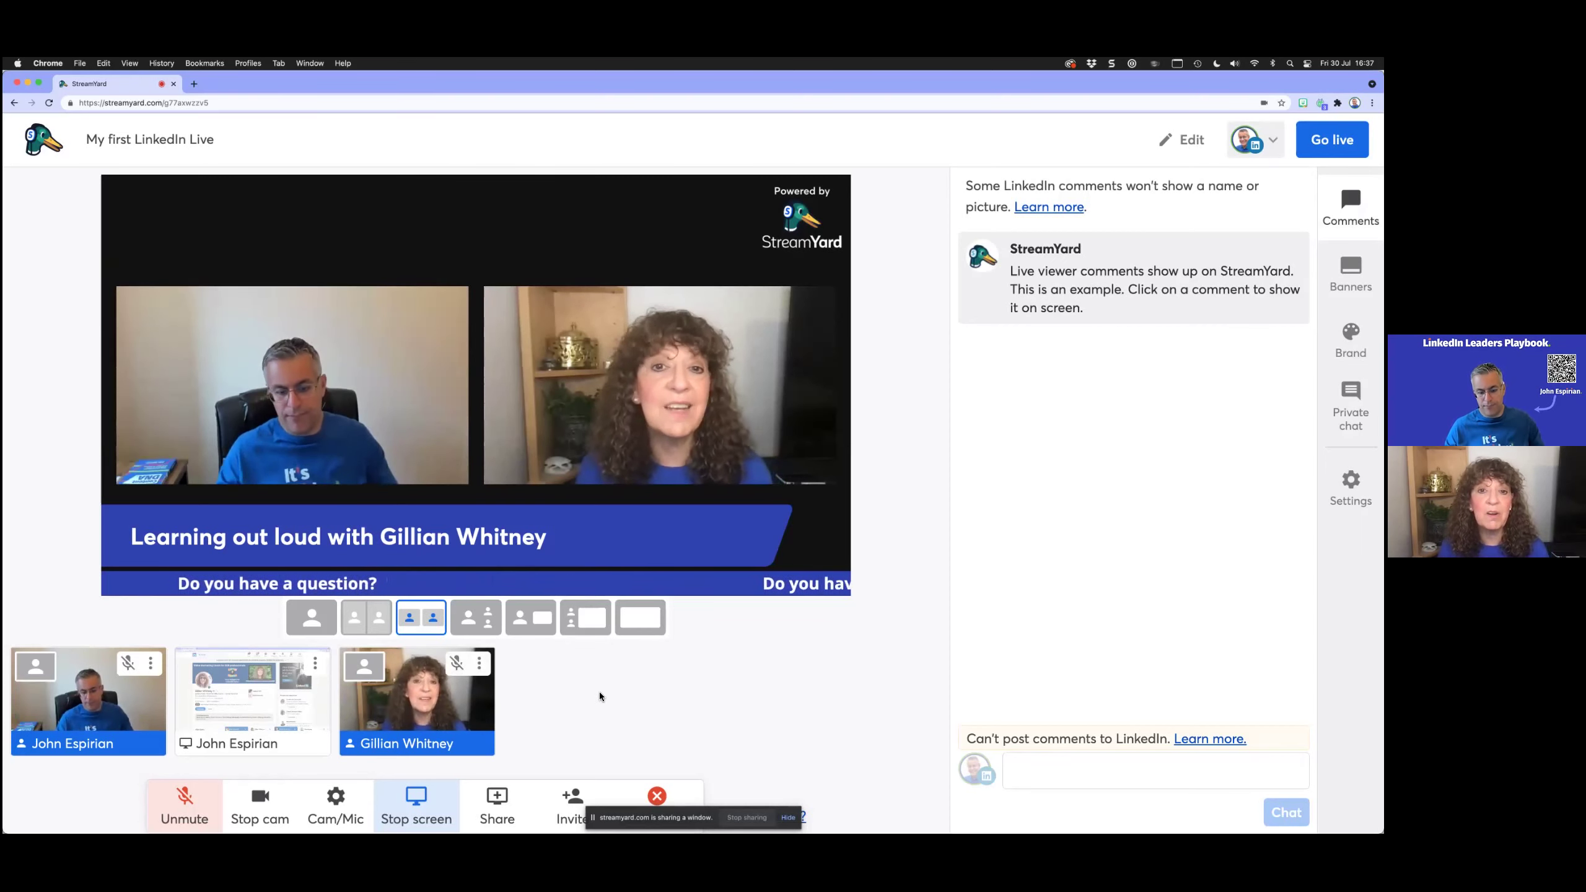
{"action": "left_click", "coordinate": [579, 793]}
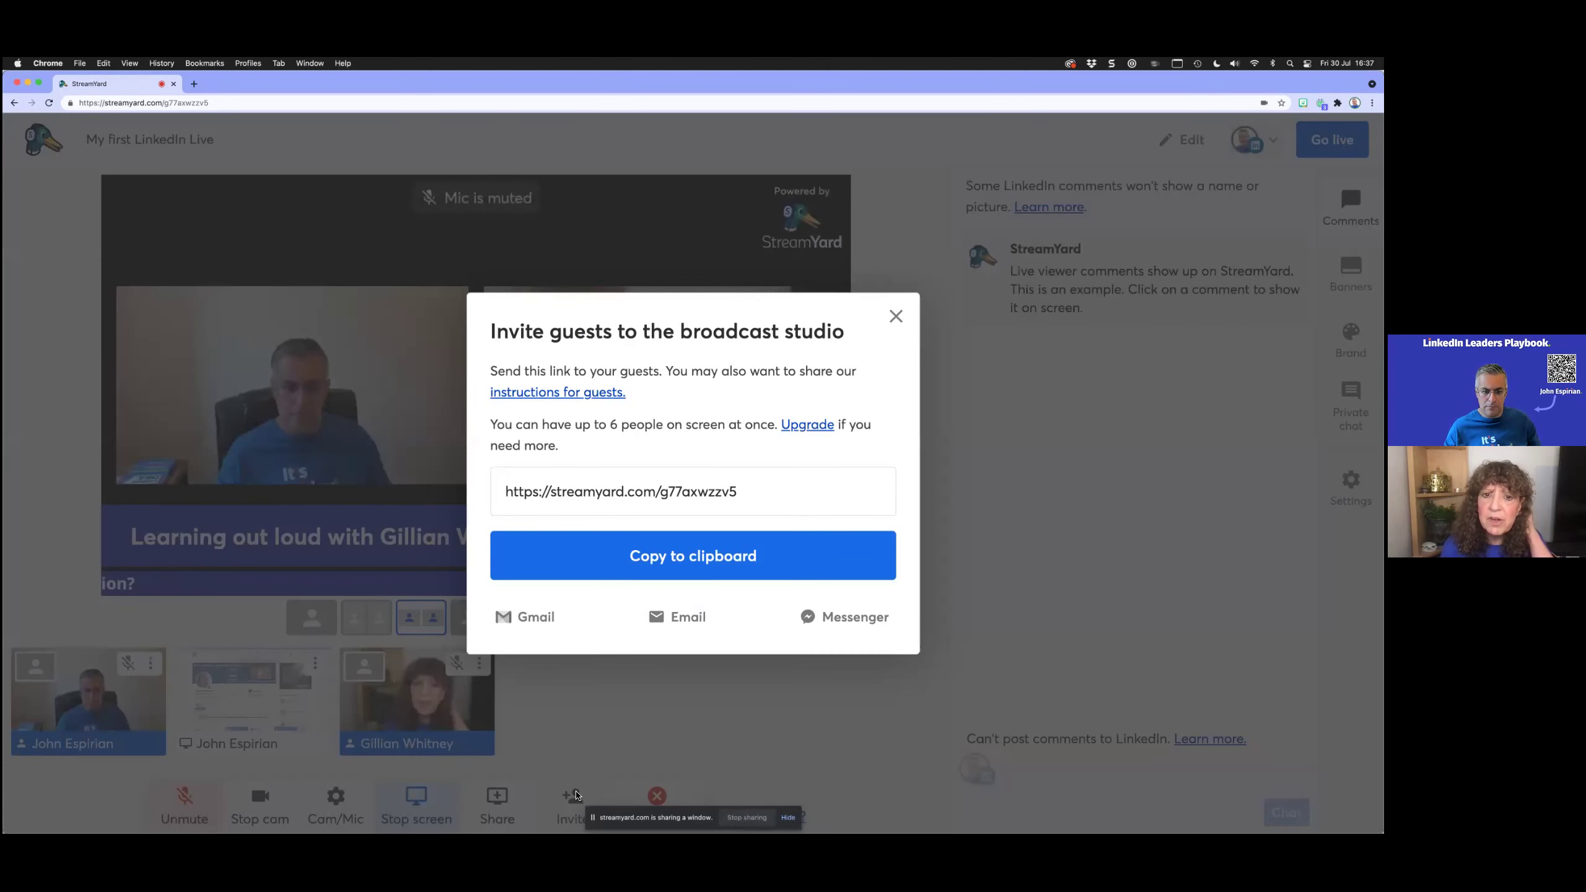
{"action": "left_click", "coordinate": [895, 315]}
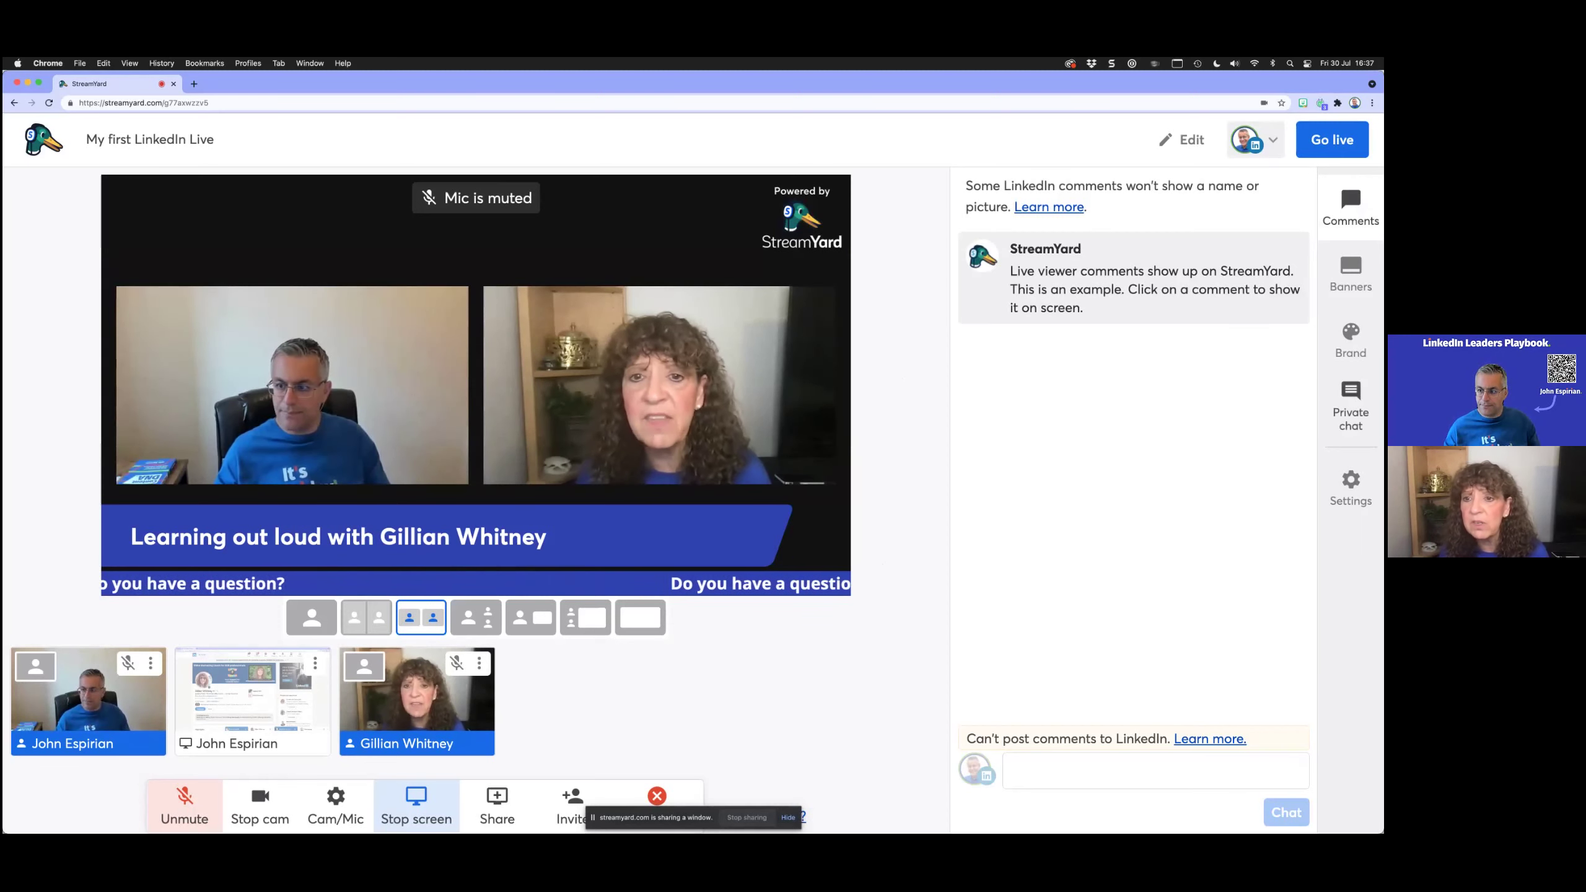
Step: Send 'Hello!' to the guest privately, read her 'Hi bACK' reply, then return to Comments
{"action": "left_click", "coordinate": [1351, 405]}
{"action": "type", "text": "Hell"}
{"action": "key", "text": "Return"}
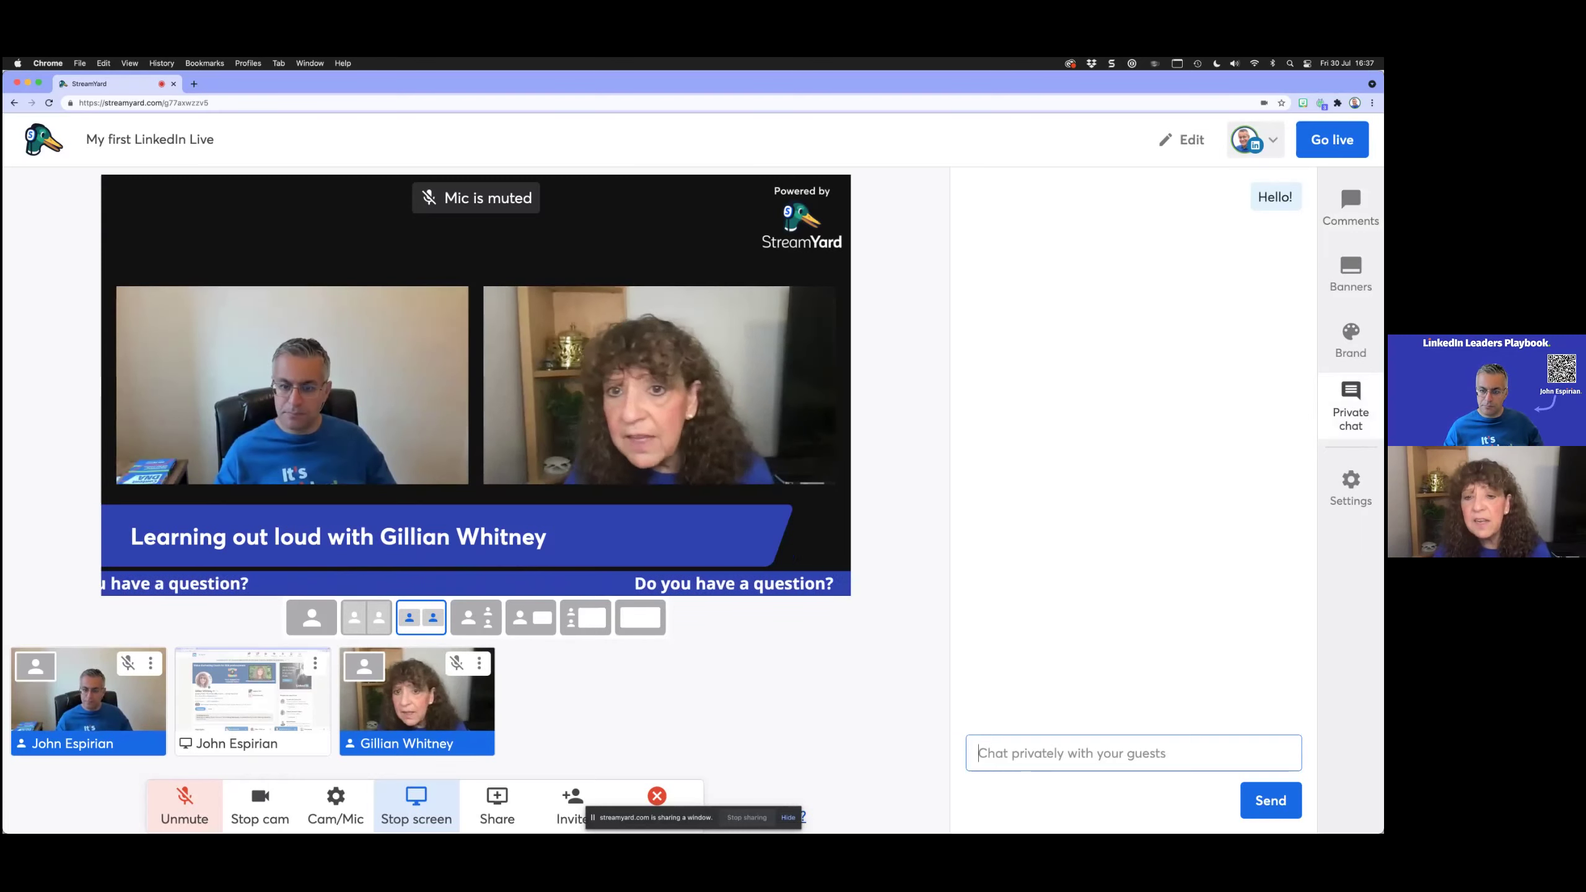
{"action": "left_click", "coordinate": [1350, 209]}
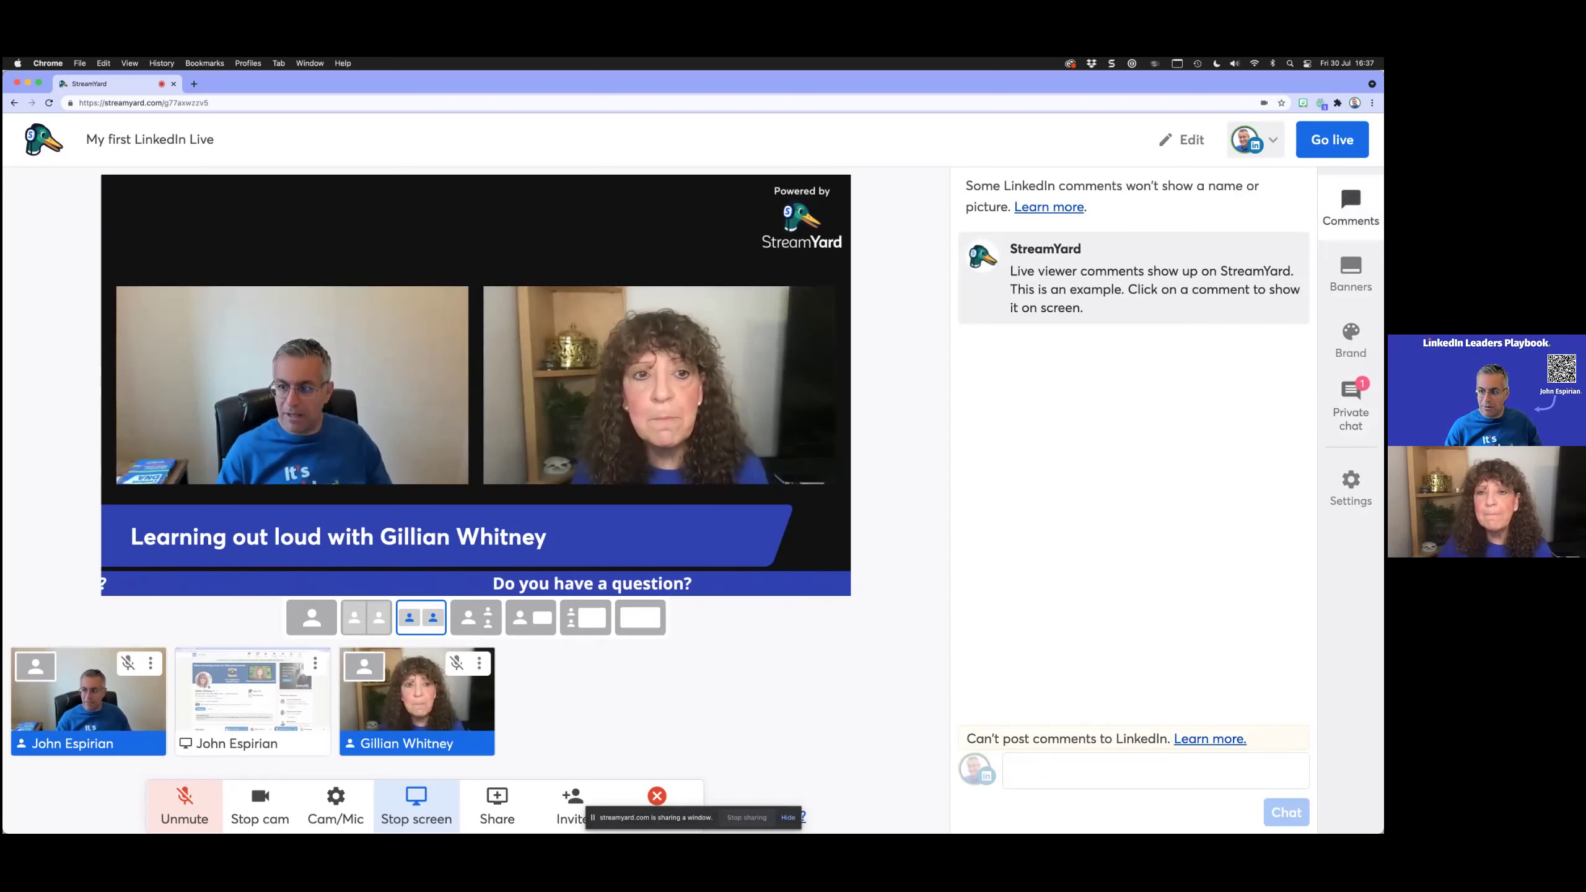
{"action": "left_click", "coordinate": [1350, 405]}
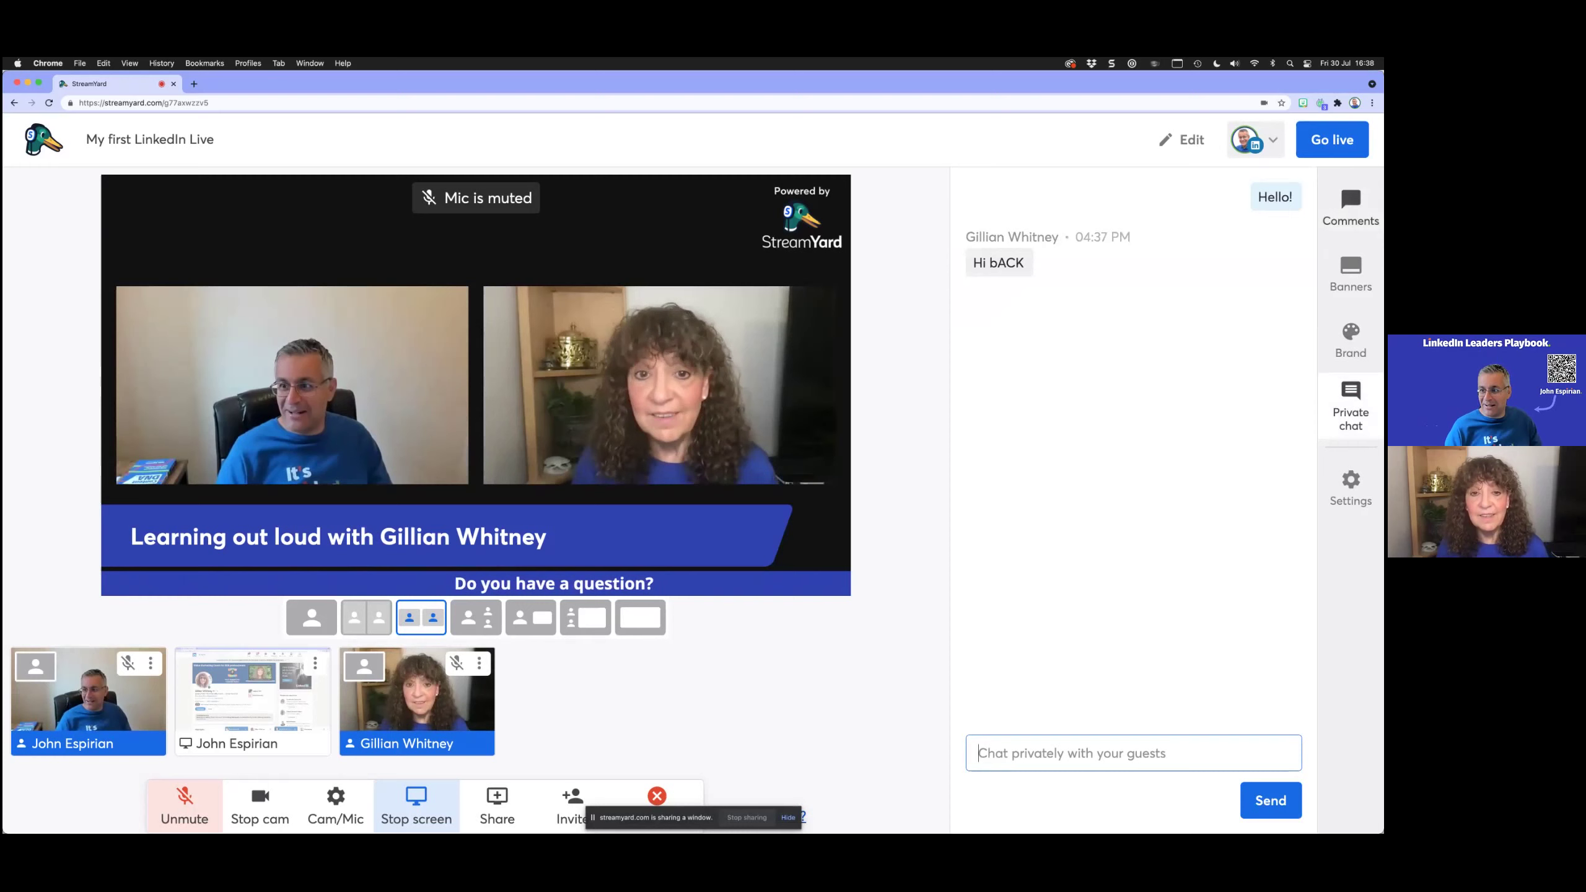
{"action": "left_click", "coordinate": [1351, 209]}
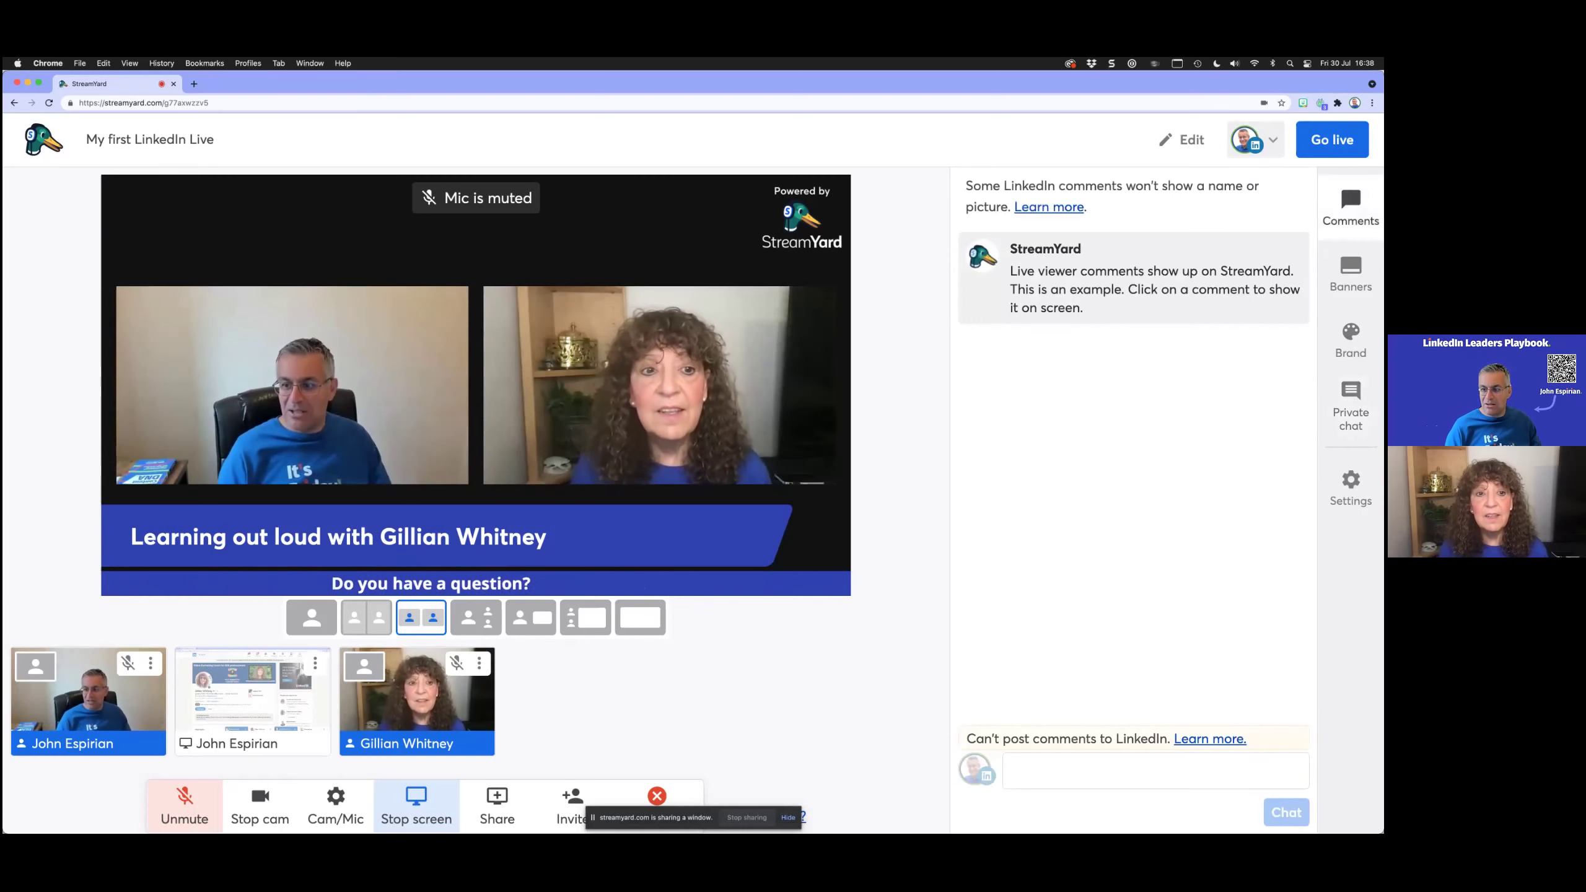